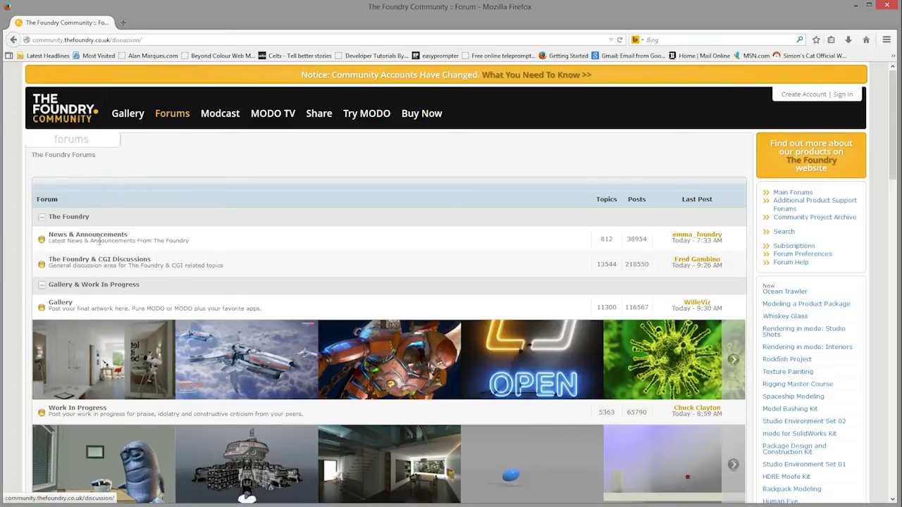
Search the Foundry forums for topics matching "After Effects Bridge in 801"
click(784, 233)
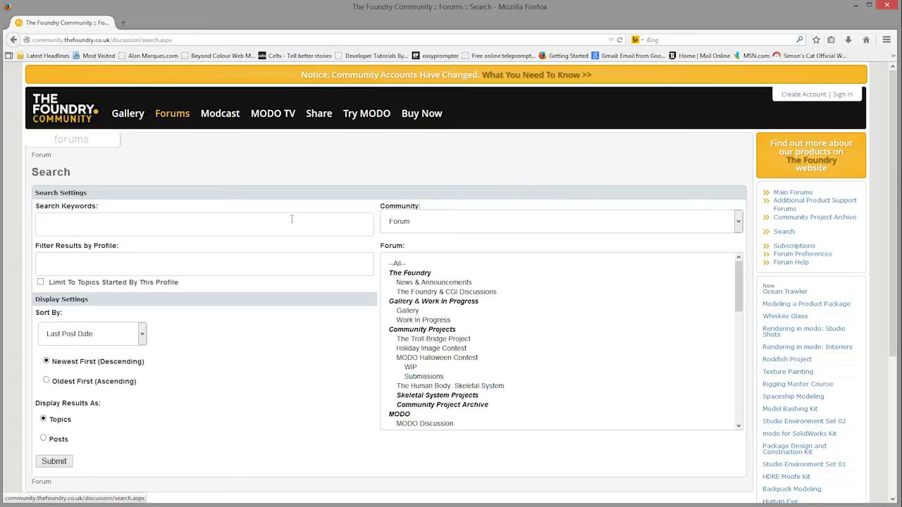
click(227, 227)
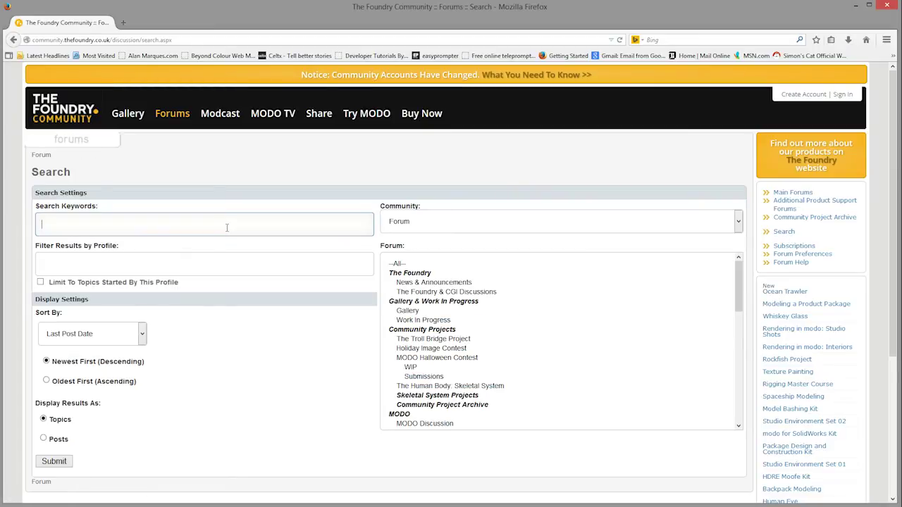
text(After Effects Bridge in 801)
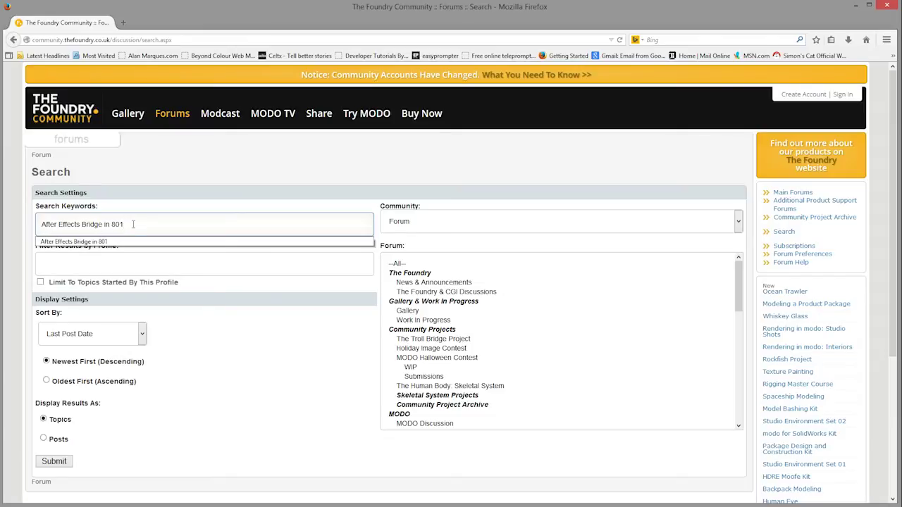
click(311, 212)
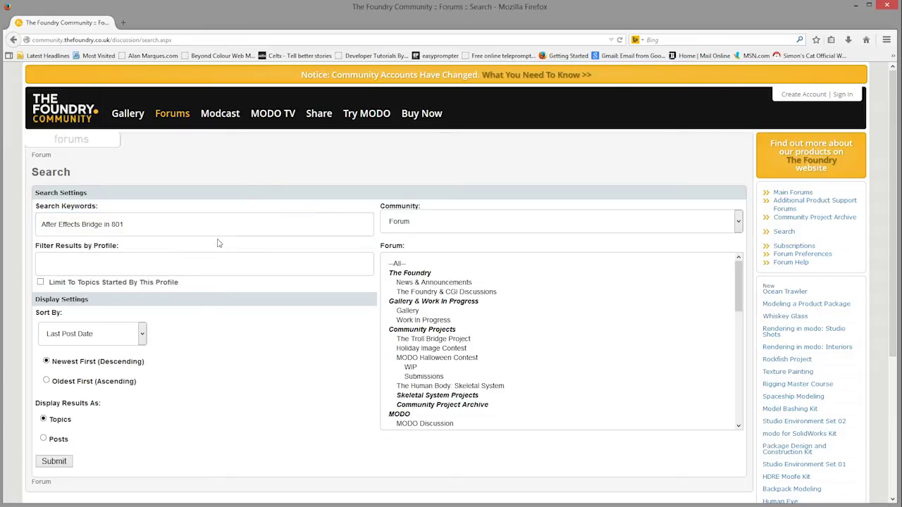
click(61, 463)
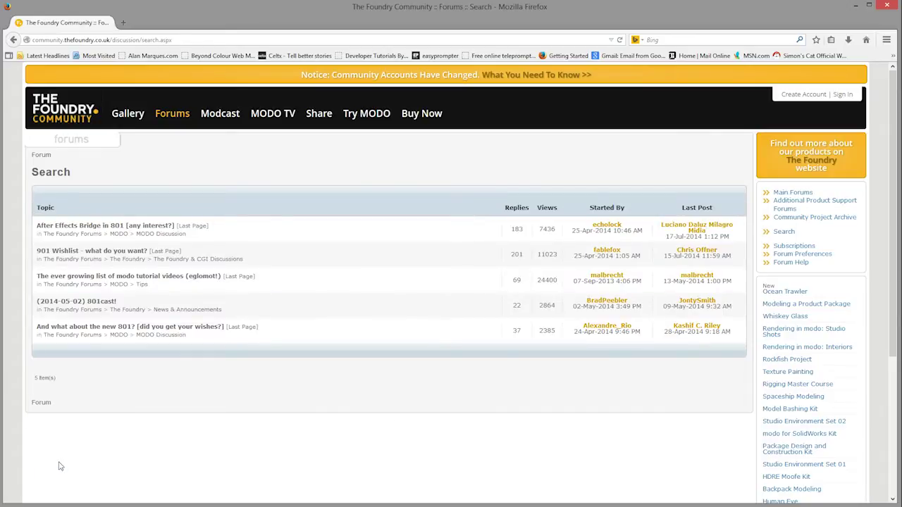
Open the topic "After Effects Bridge in 801 [any interest?]" and read the post introducing the AE_Panel script on page 6
click(150, 227)
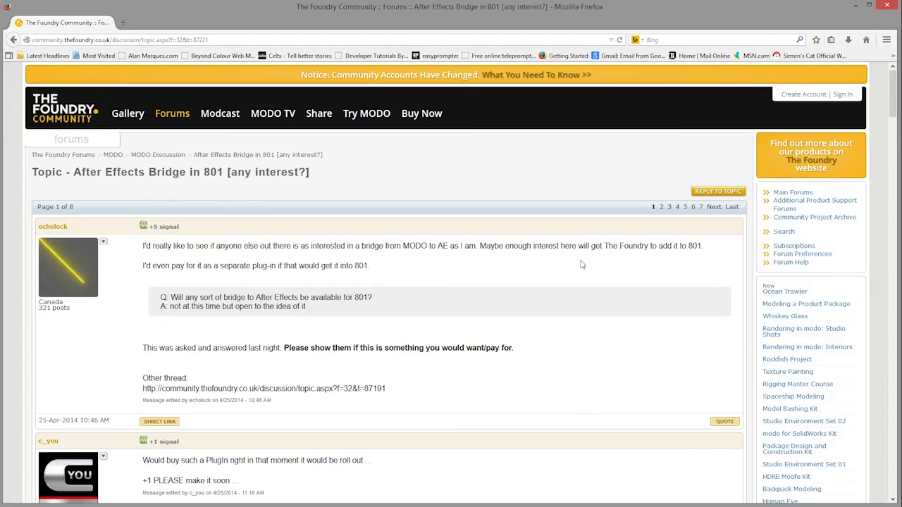
click(694, 207)
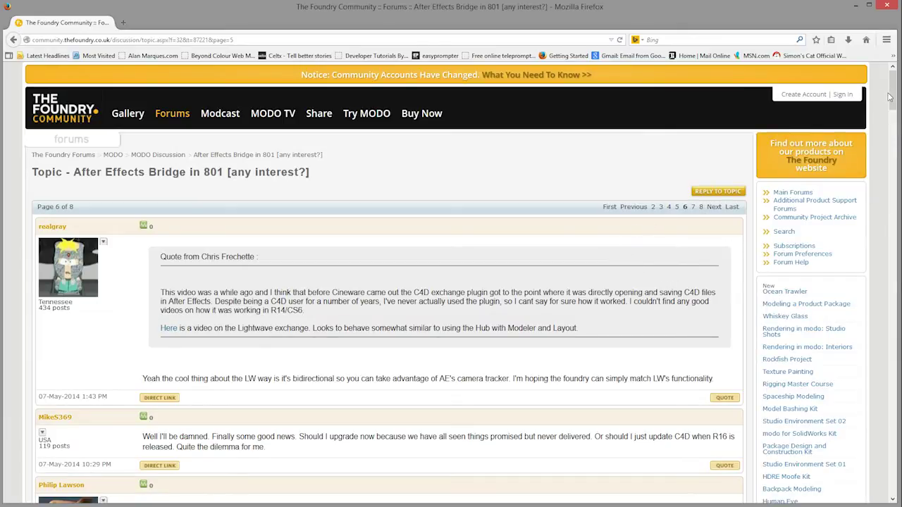
drag(892, 88, 877, 345)
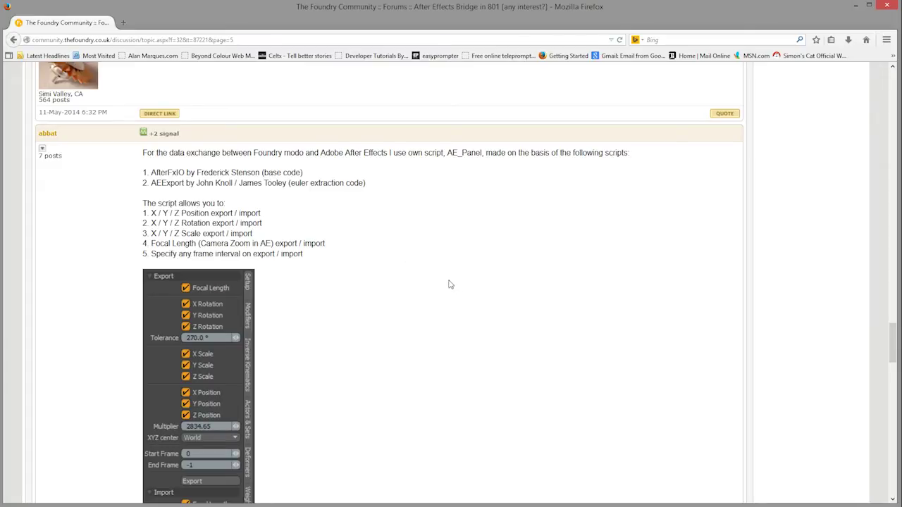
scroll(369, 295, down, 3)
scroll(308, 341, down, 2)
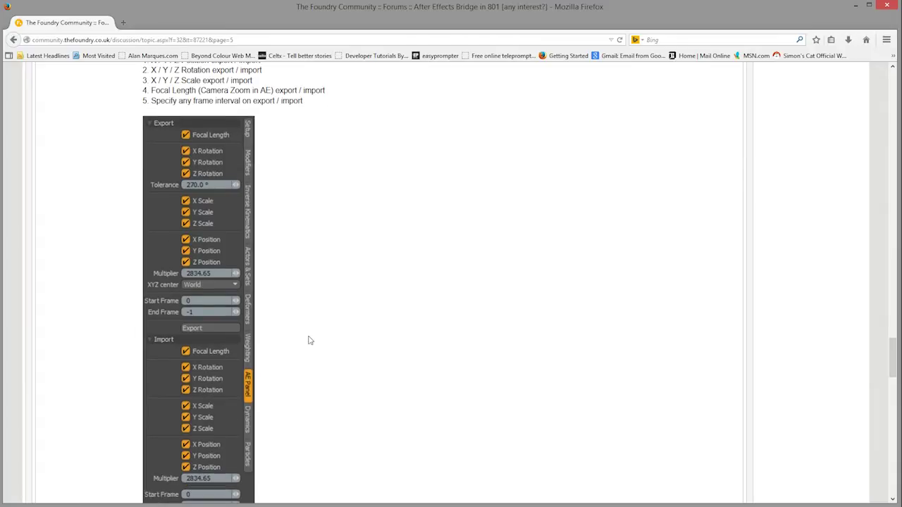
scroll(398, 291, down, 4)
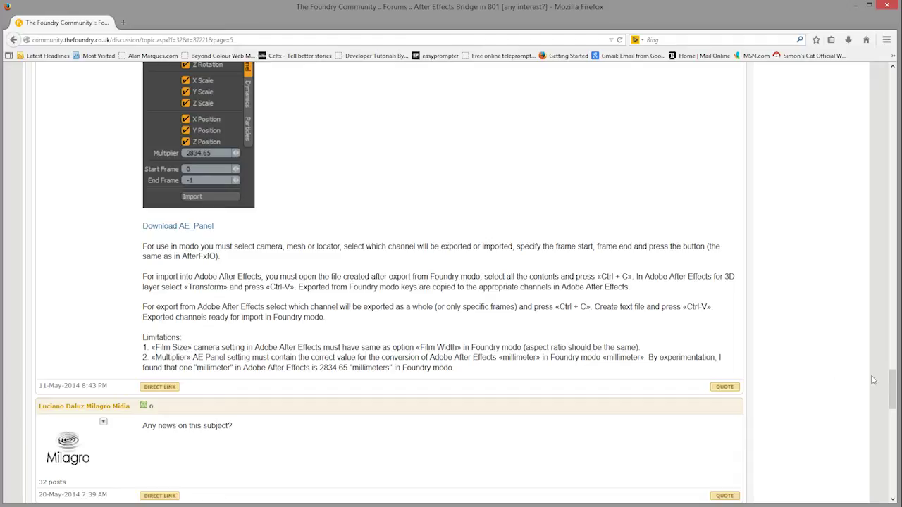
drag(894, 391, 895, 486)
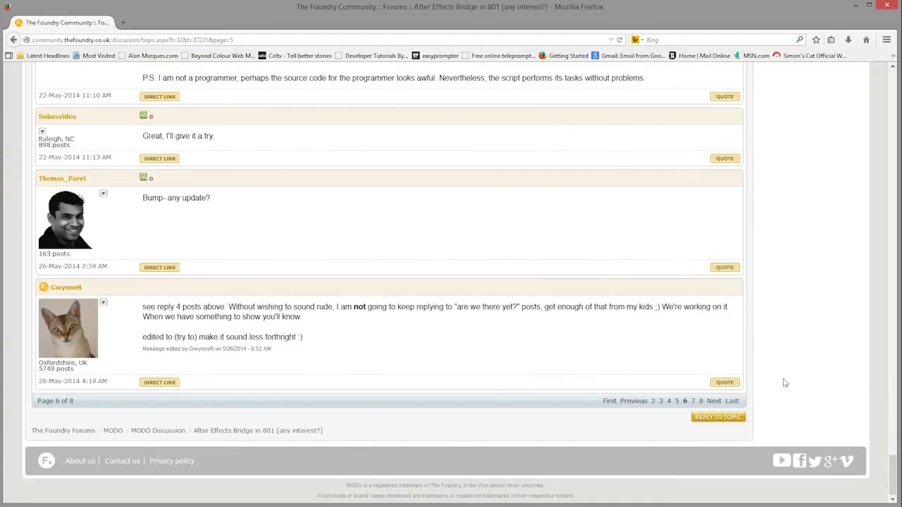
Go to page 8 of the topic and find the post offering AE Panel v0.5 beta
click(715, 401)
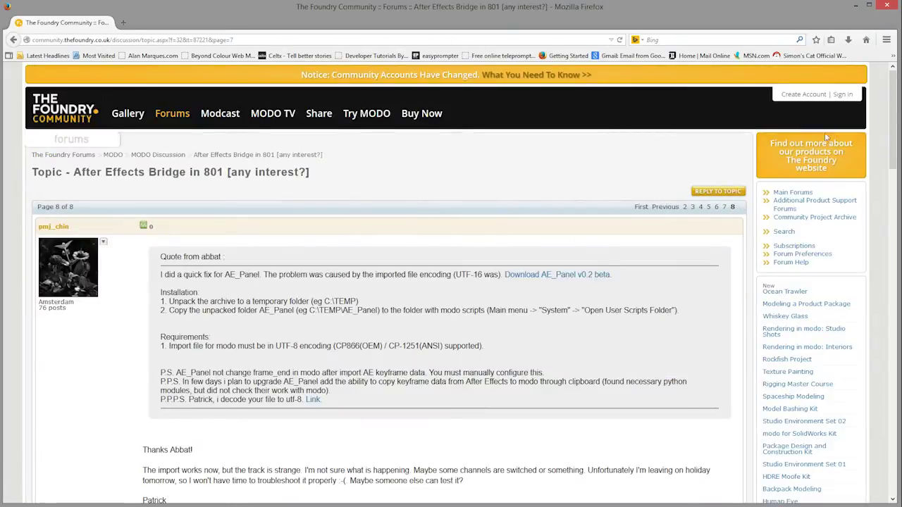
drag(896, 162, 895, 323)
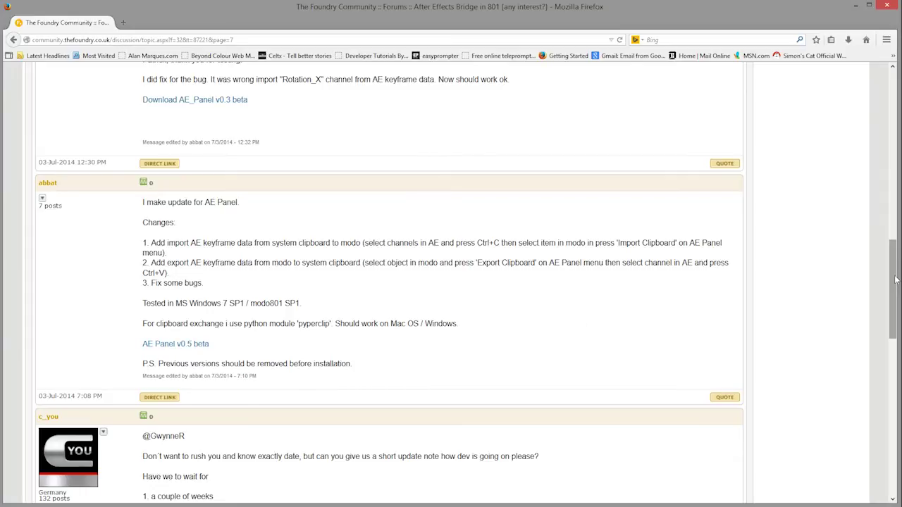
mouse_move(896, 282)
mouse_down()
mouse_move(898, 436)
mouse_move(899, 270)
mouse_move(898, 290)
mouse_up()
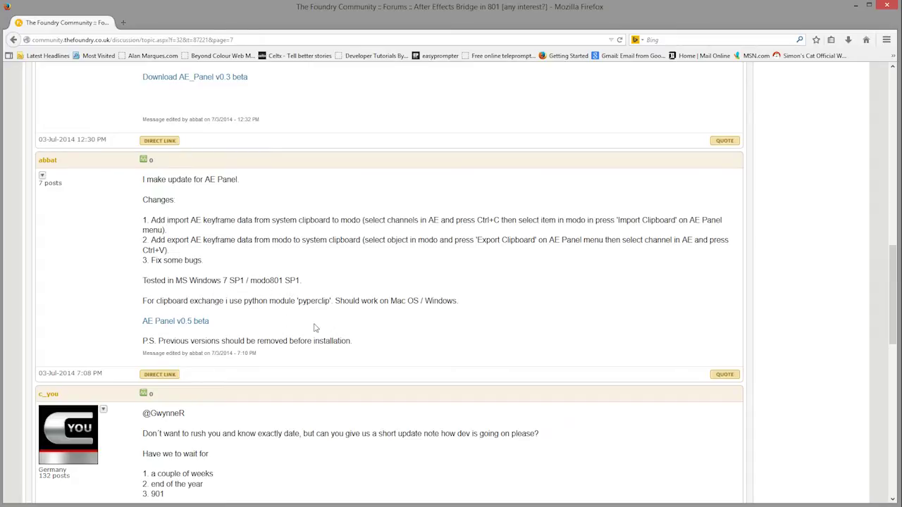
Start saving AE_Panel_v05-beta.zip into the Scripts folder of Downloads\01-The_Foundry and cancel the save
click(182, 323)
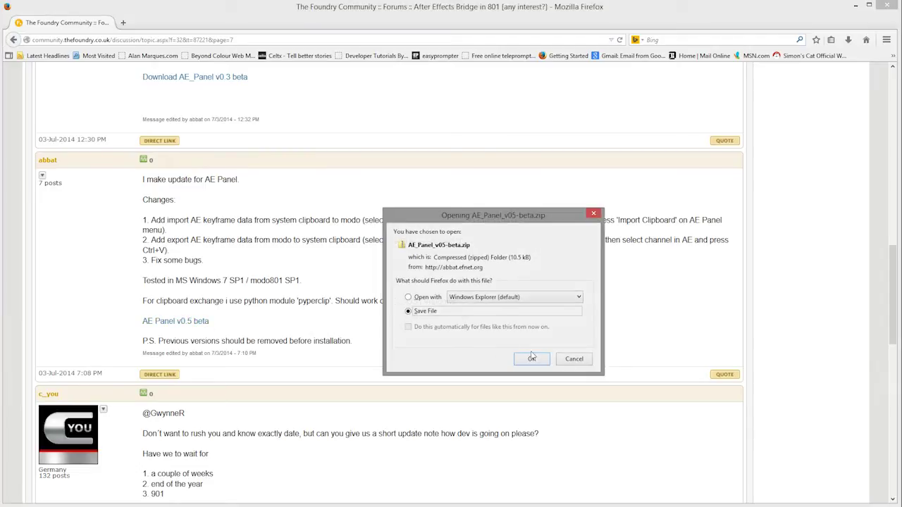
click(532, 360)
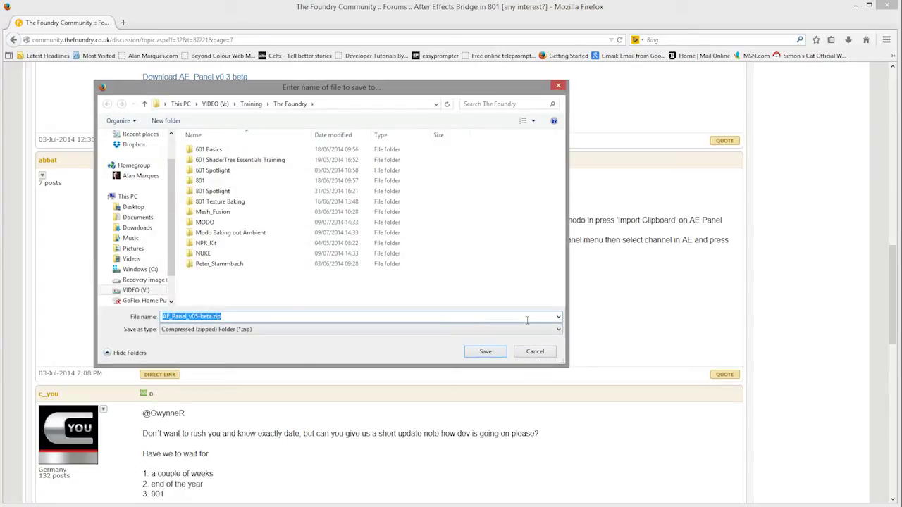
click(137, 160)
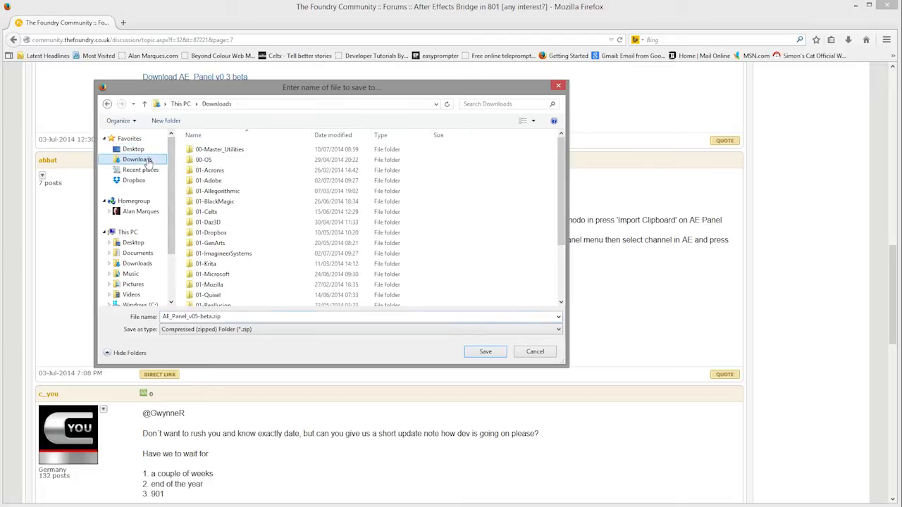
scroll(561, 263, down, 5)
scroll(560, 263, down, 2)
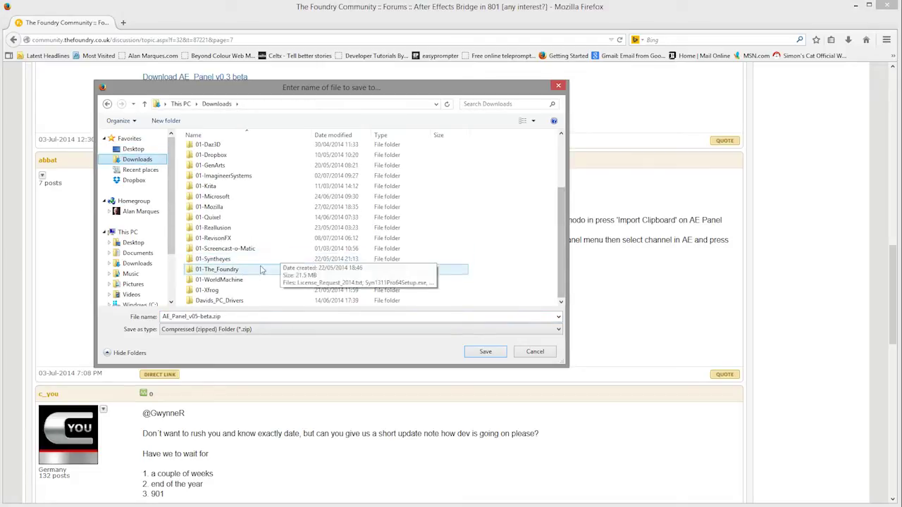
double_click(240, 268)
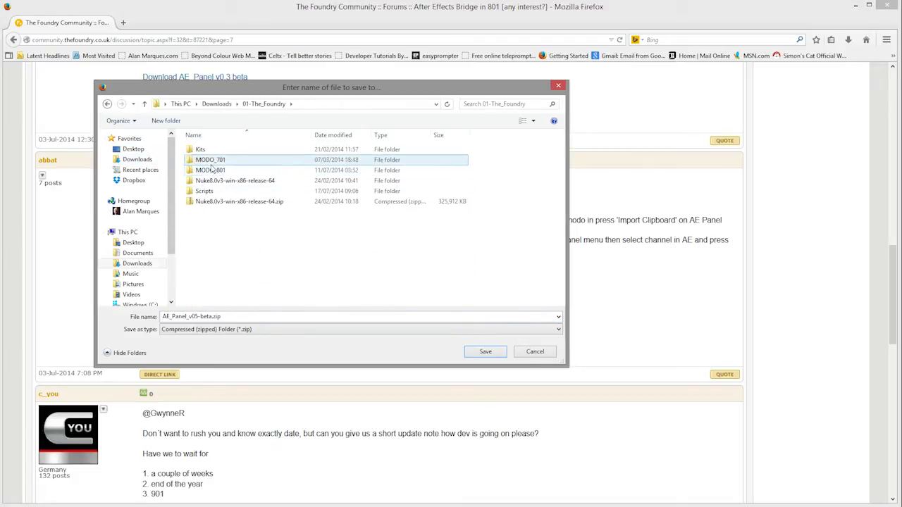
double_click(205, 191)
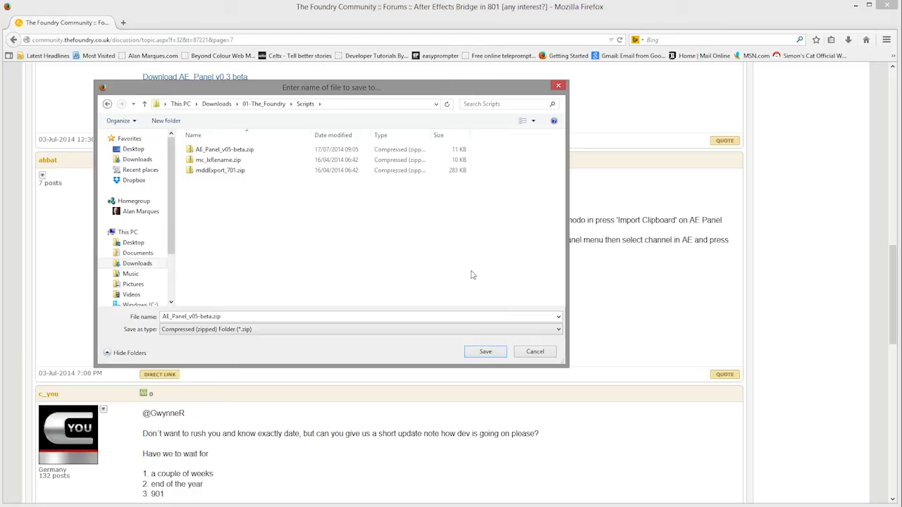
click(534, 353)
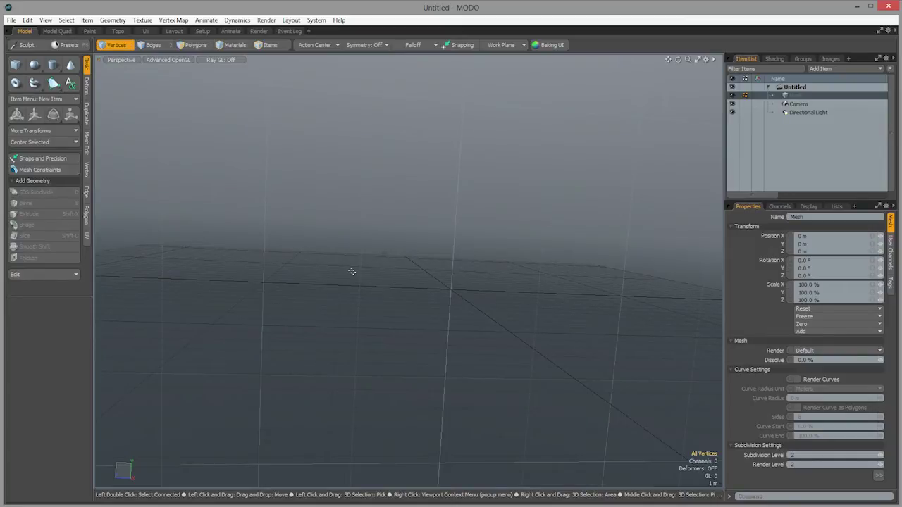
In MODO, open the user scripts folder and move its window aside to make room for a second one
click(314, 21)
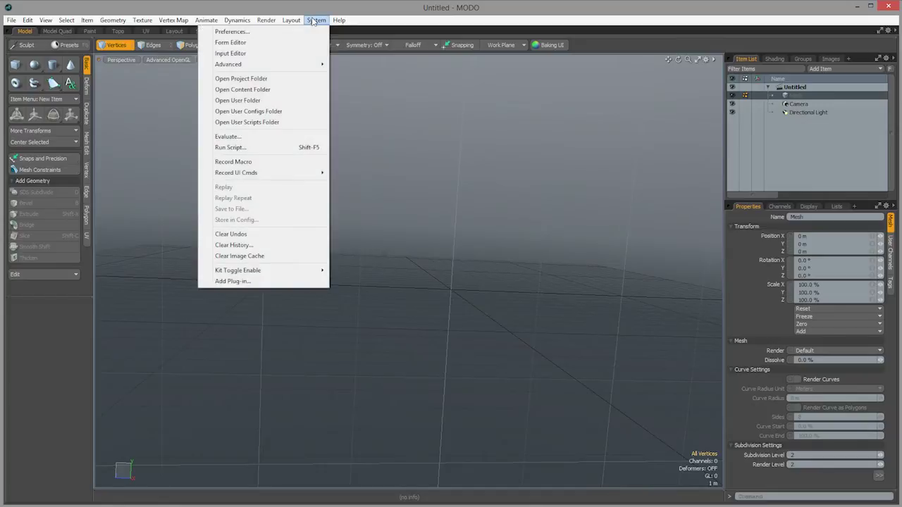
click(265, 123)
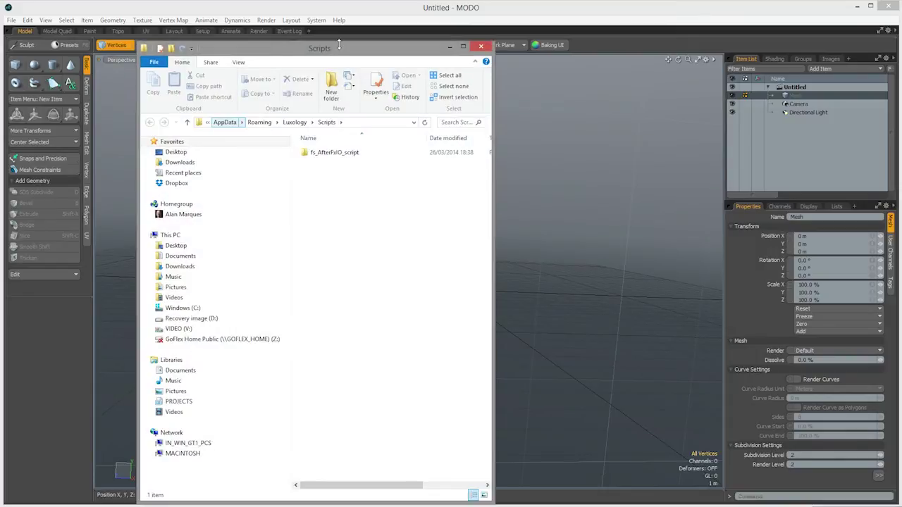
drag(343, 52, 680, 35)
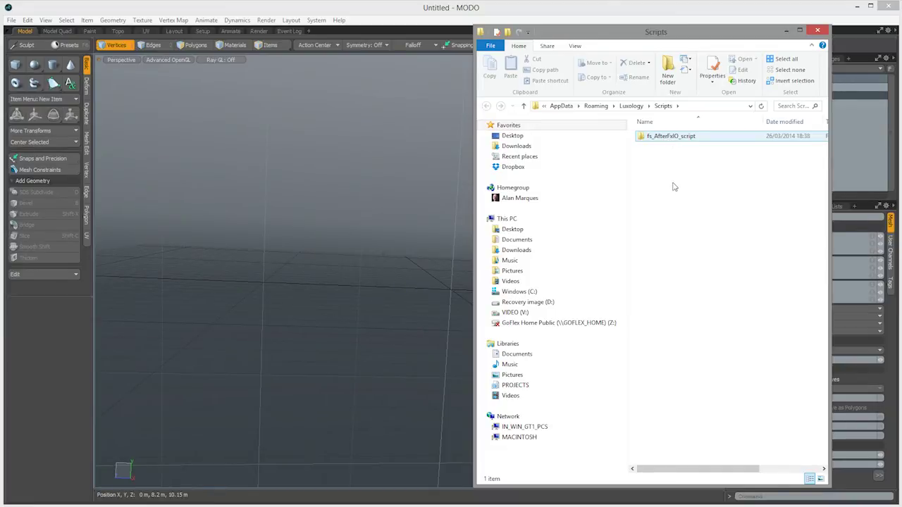
Bring up the 01-The_Foundry downloads folder and open AE_Panel_v05-beta.zip inside its Scripts folder
click(117, 506)
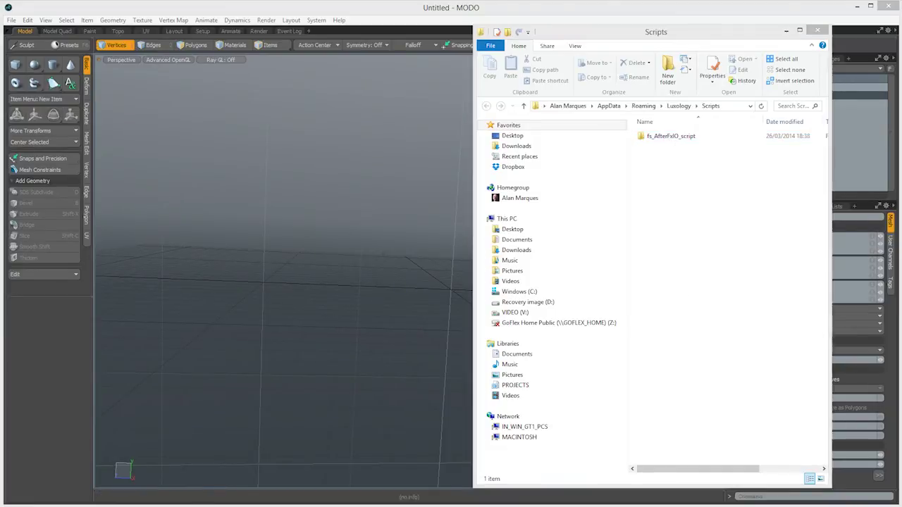
click(62, 497)
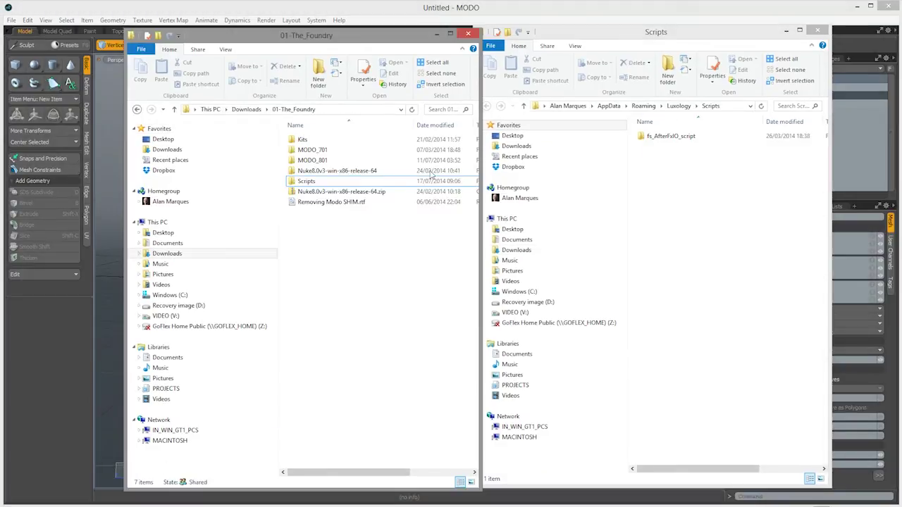
click(309, 182)
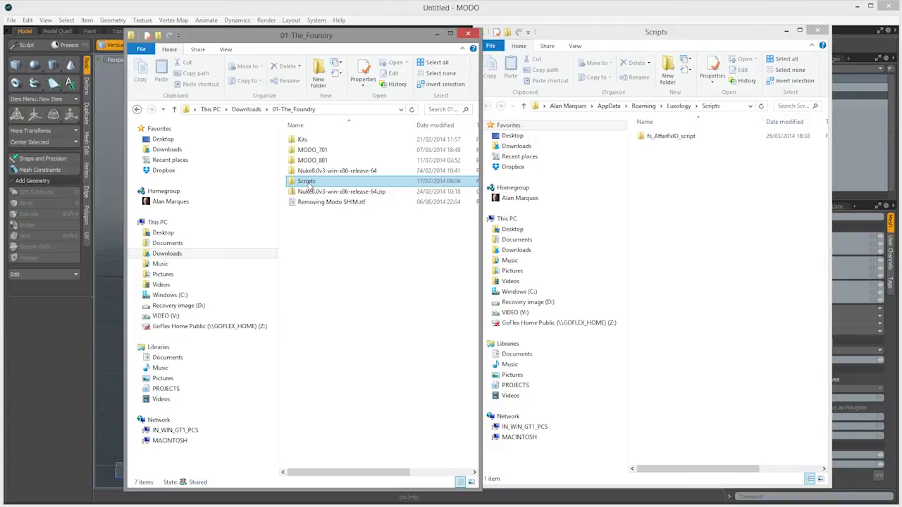
double_click(309, 183)
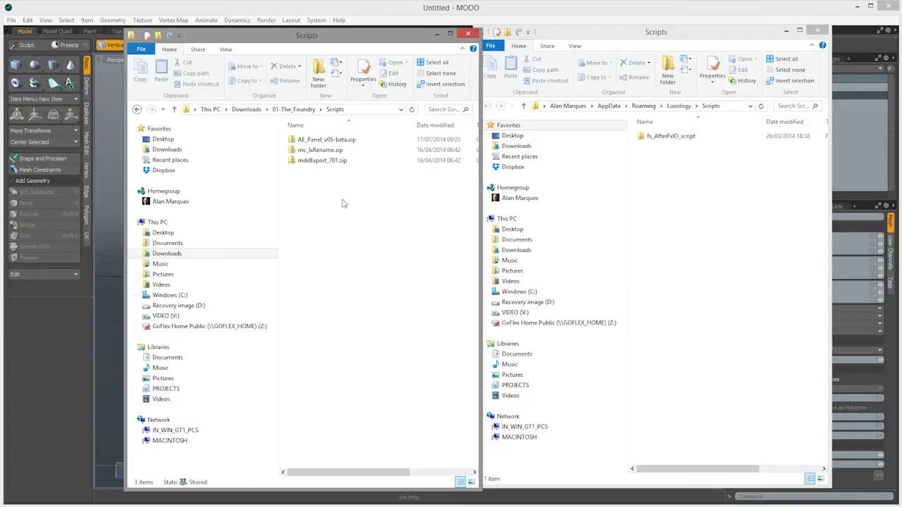
double_click(333, 141)
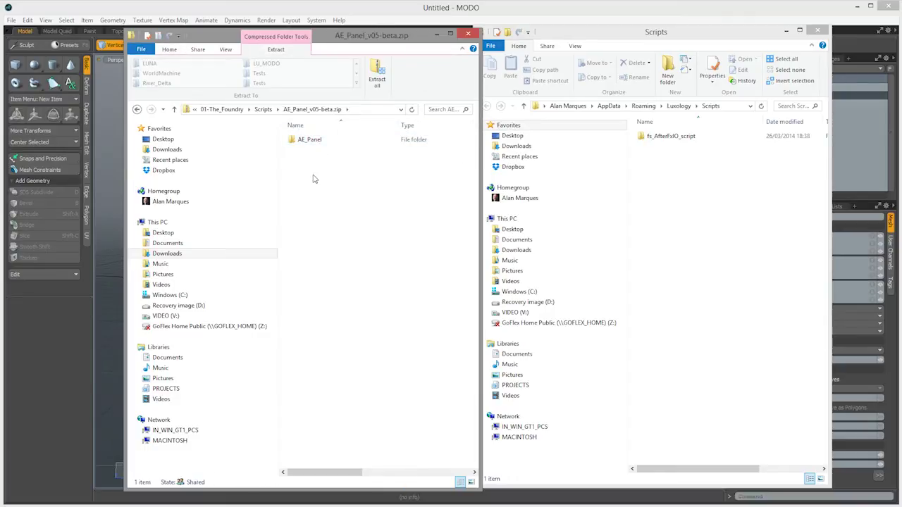
Copy the AE_Panel folder from the archive into MODO's user scripts folder and minimise both folder windows
click(293, 142)
drag(293, 142, 731, 231)
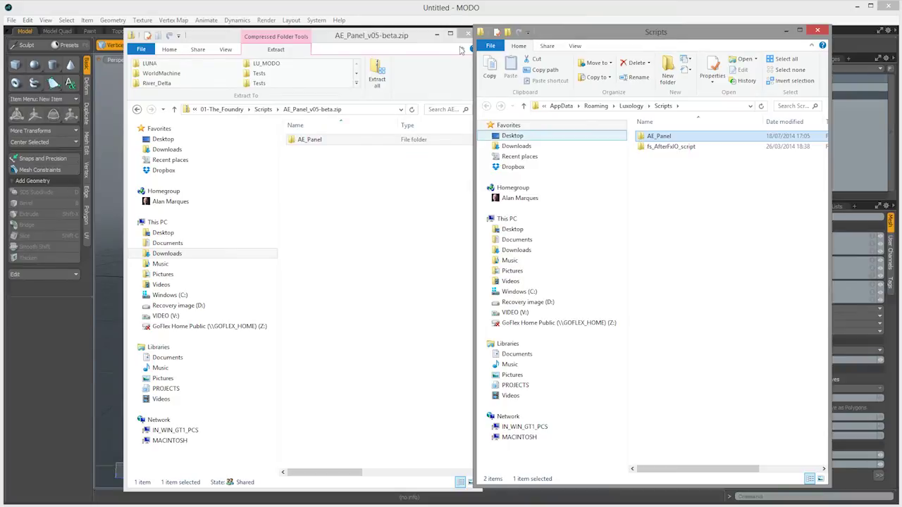
click(435, 34)
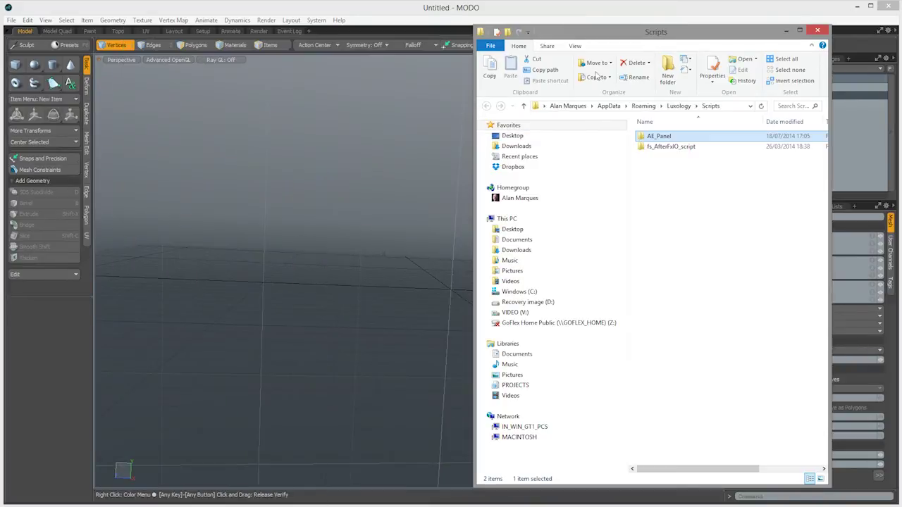
click(786, 31)
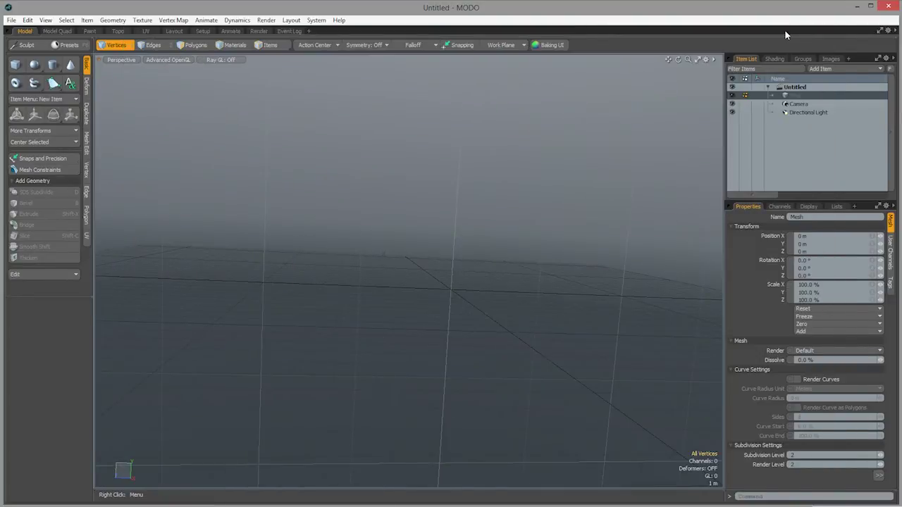
Close MODO and launch it again from the desktop application launcher
click(888, 6)
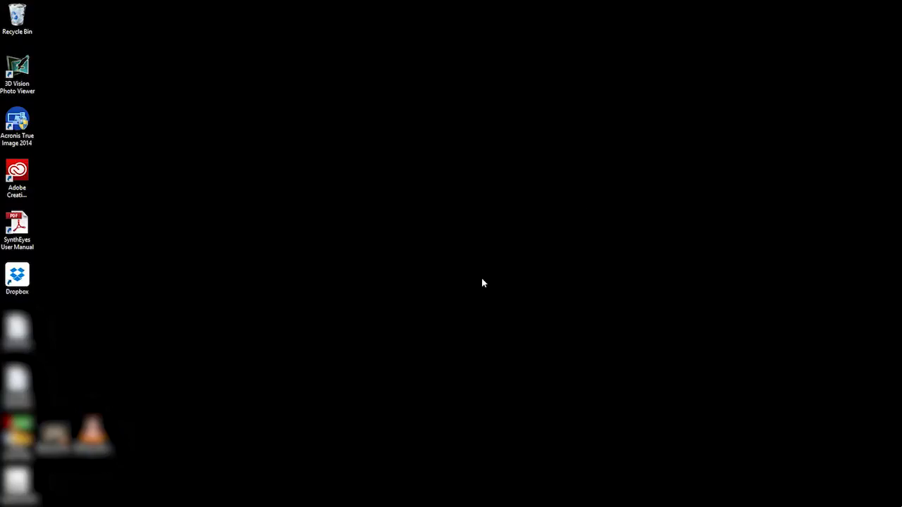
middle_click(469, 294)
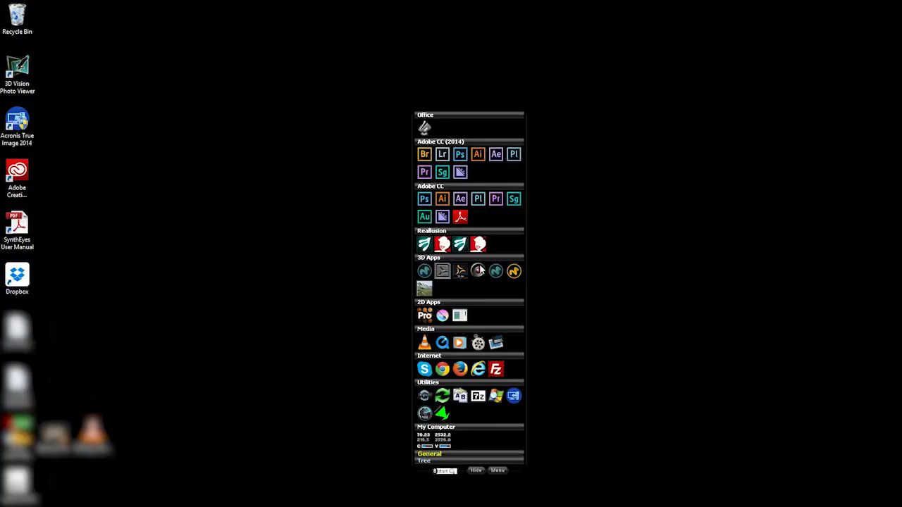
click(424, 272)
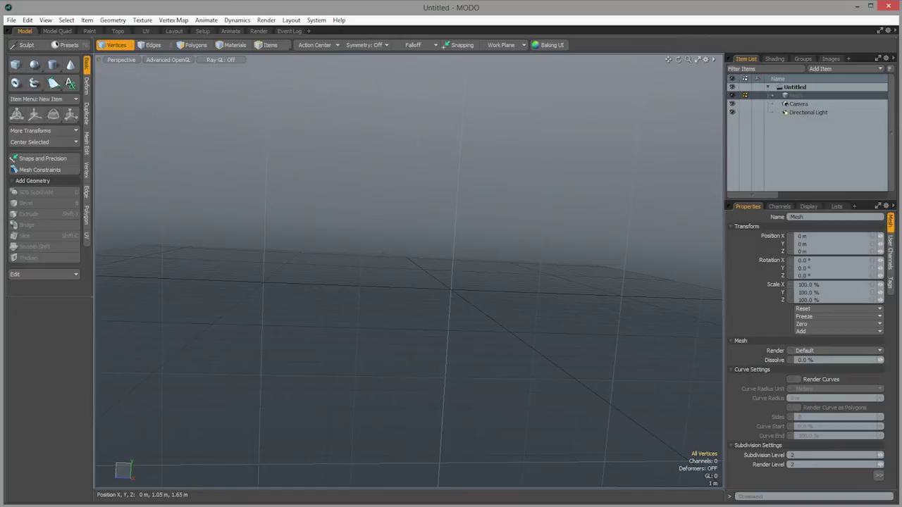
Switch to the Setup layout and bring up the installed AE Panel with its export and import settings
click(204, 31)
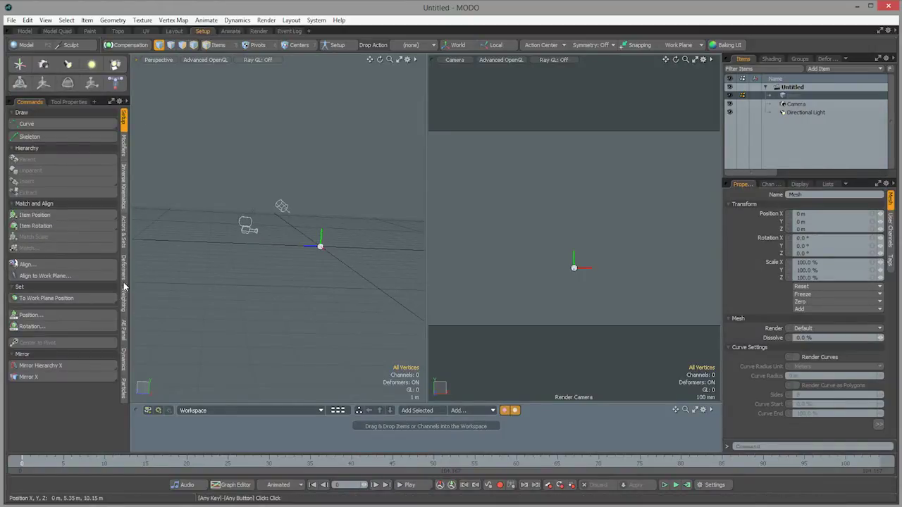
click(125, 338)
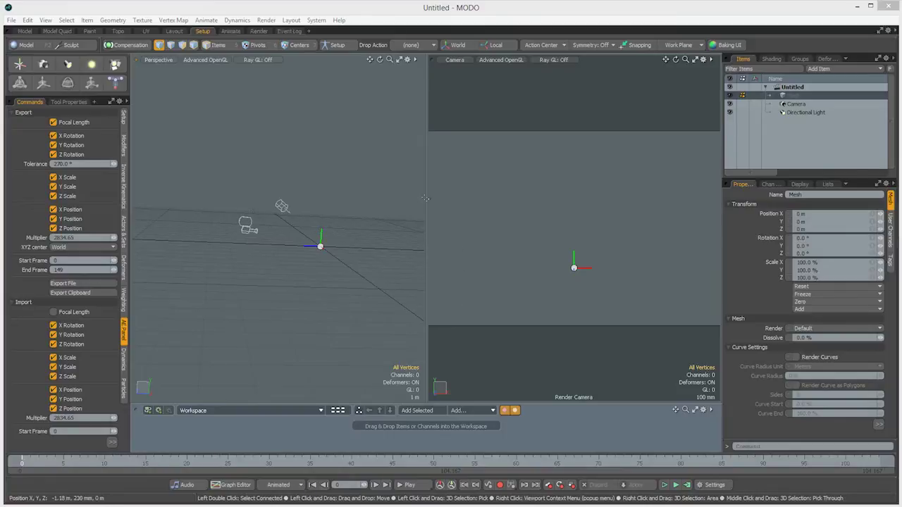
In the Render layout, begin adding an image map layer to the shader tree by loading an image sequence
click(261, 32)
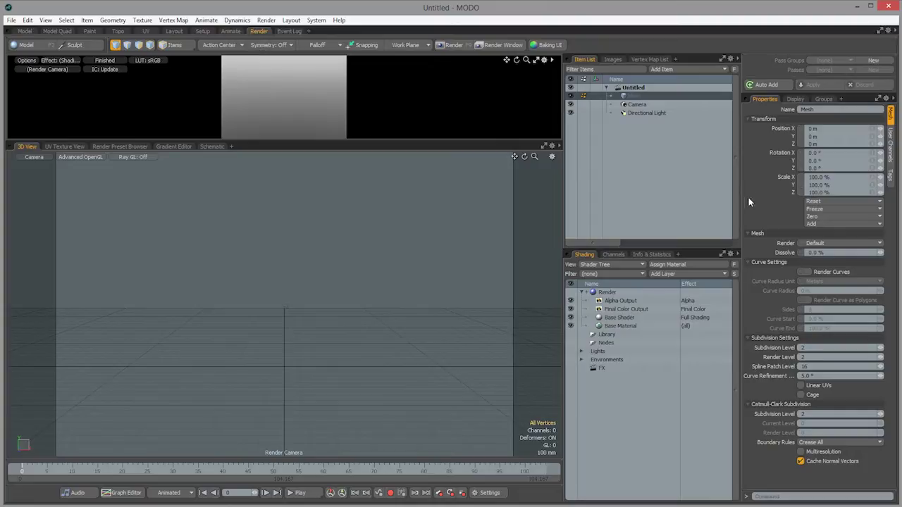
click(678, 274)
mouse_move(695, 274)
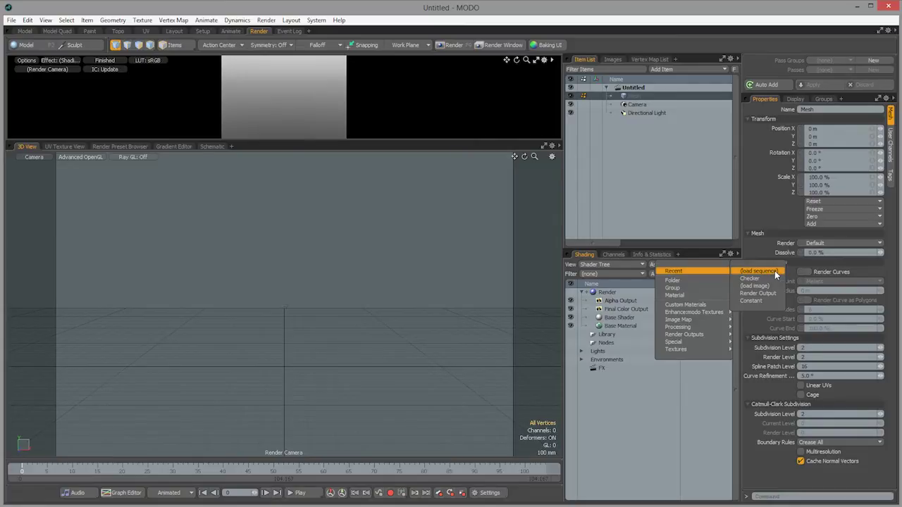
mouse_move(699, 320)
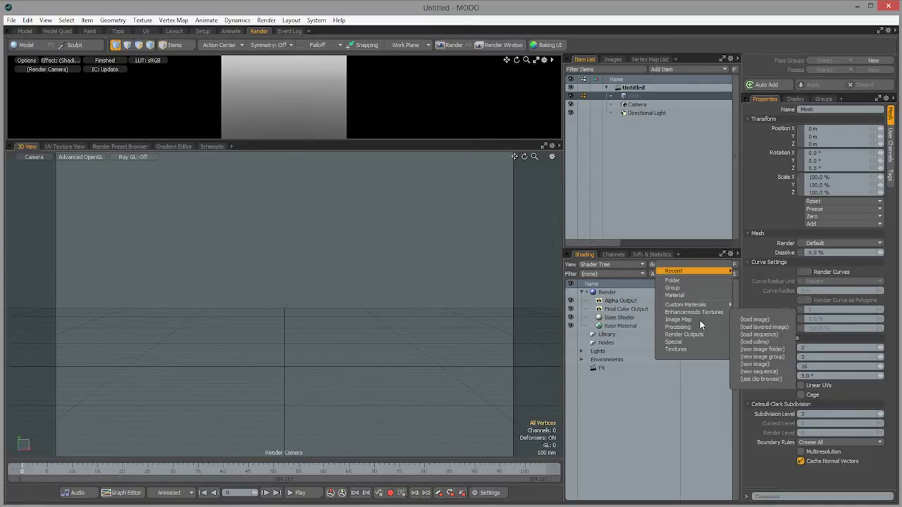
click(766, 337)
drag(282, 39, 374, 86)
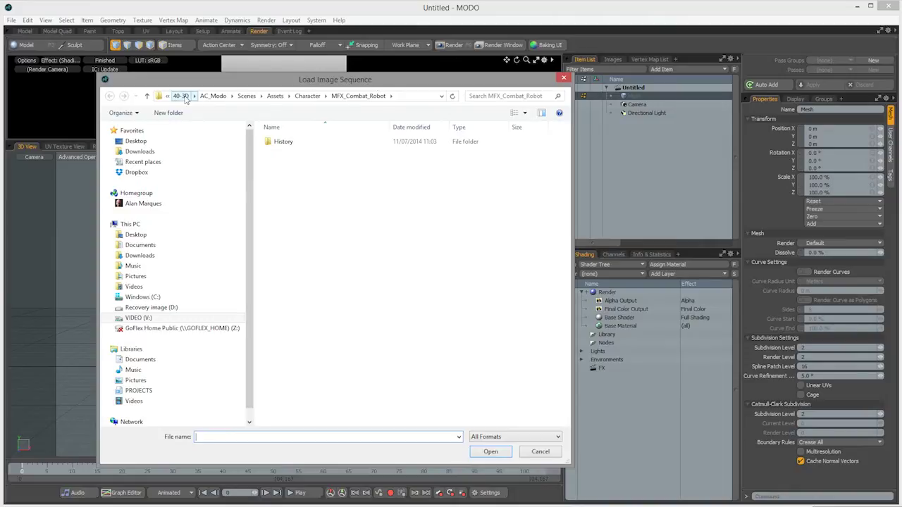
Load the 720p JPG sequence from PROJECTS > AfterFX_IO > Movies, picking its frame 0000 as the starting file
click(181, 96)
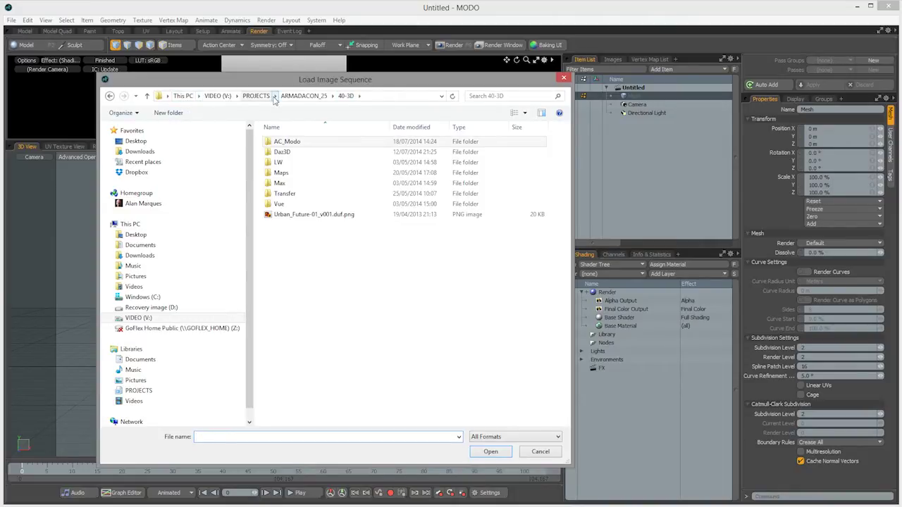
click(274, 97)
click(296, 150)
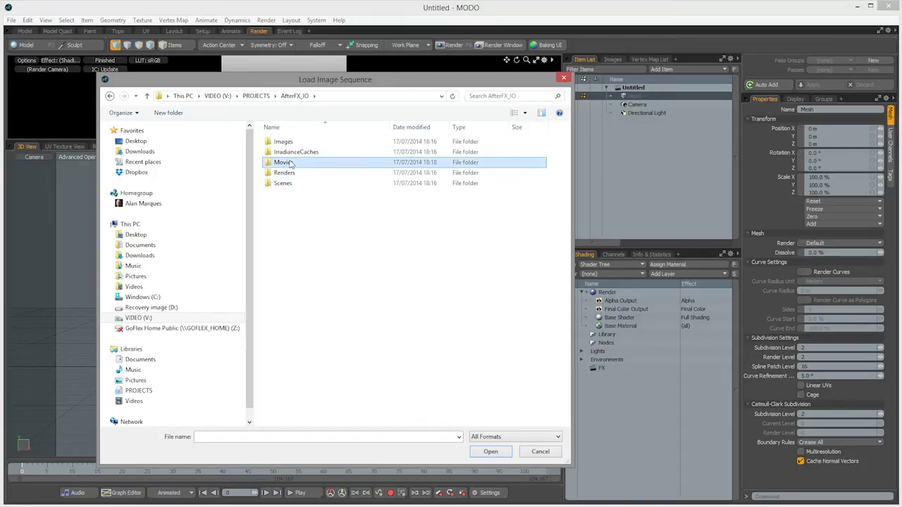
double_click(290, 163)
double_click(289, 143)
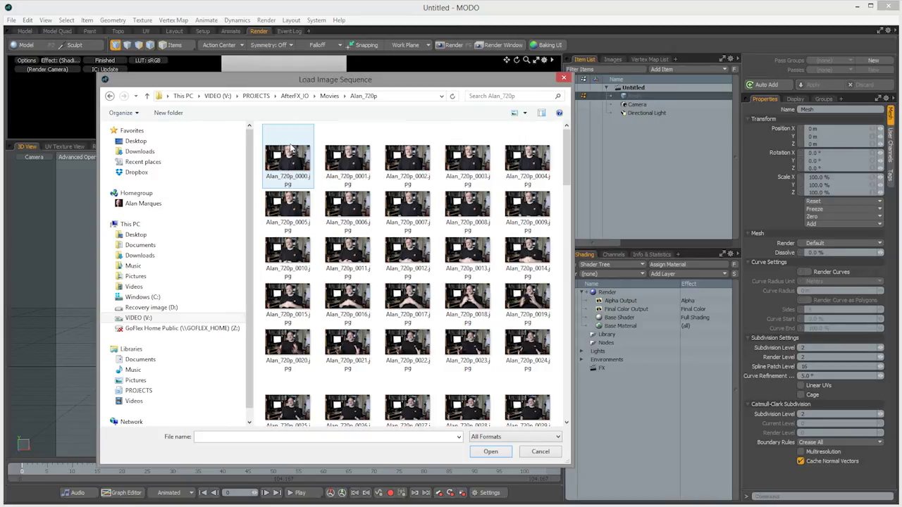
click(297, 161)
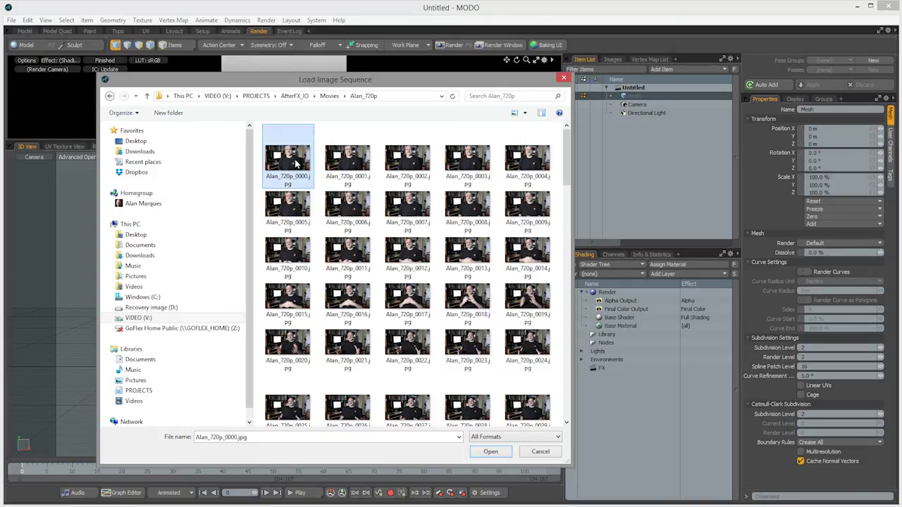
click(491, 453)
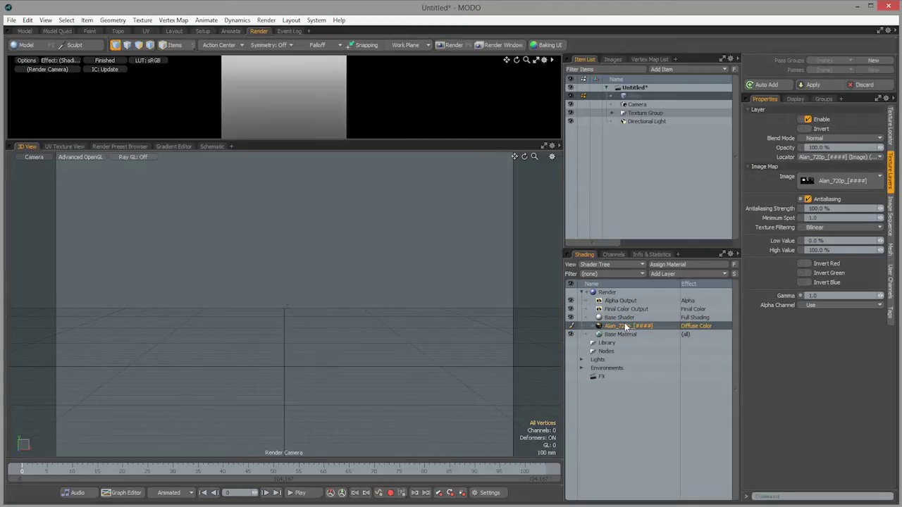
Move the image sequence layer into the Environments group, expand the group and show the layer's image sequence settings
drag(624, 325, 614, 374)
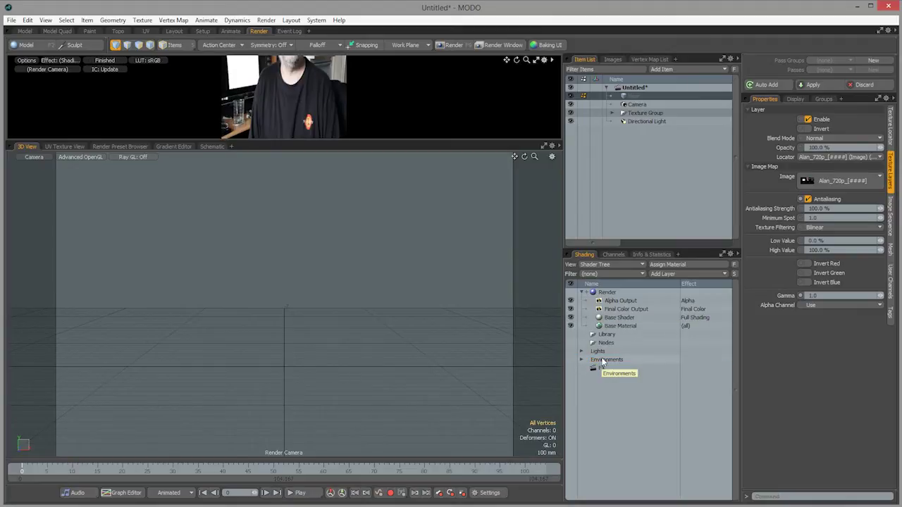
click(581, 359)
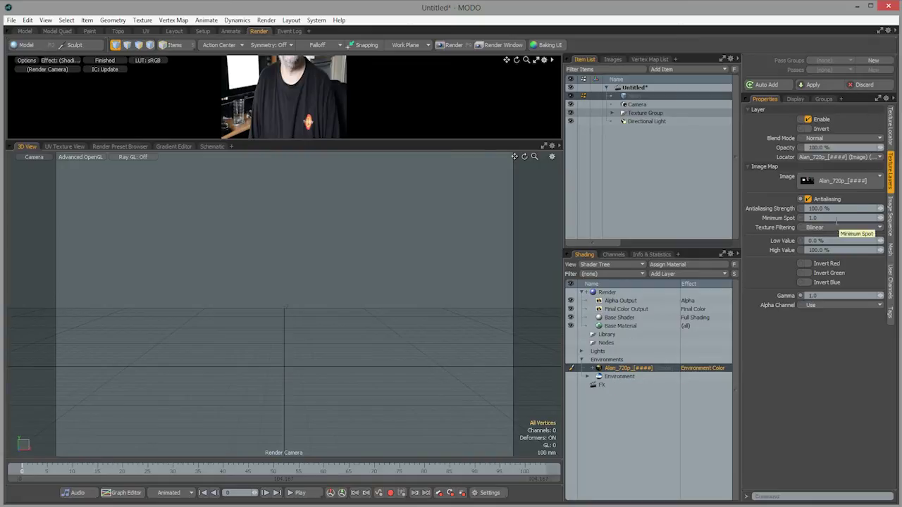
click(890, 213)
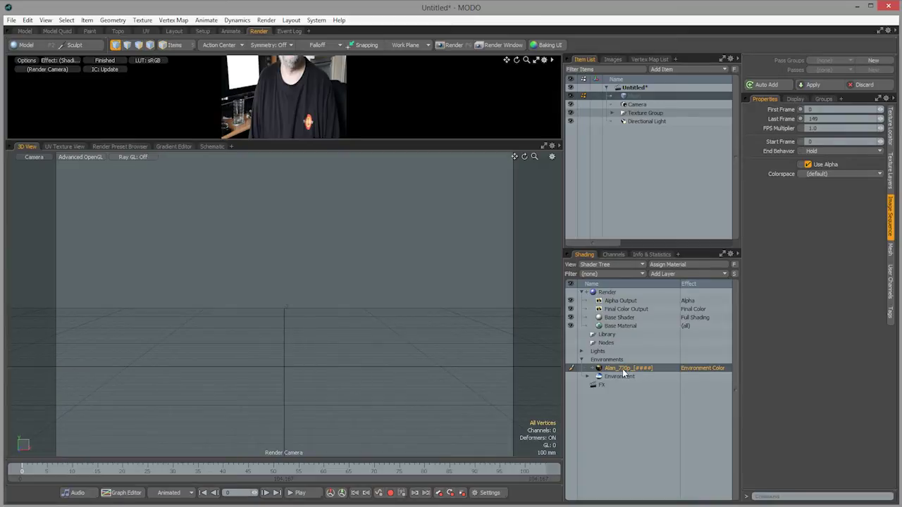
Enlarge the render preview and widen the resolution column in the clip list to read the sequence's full pixel size
drag(317, 139, 315, 157)
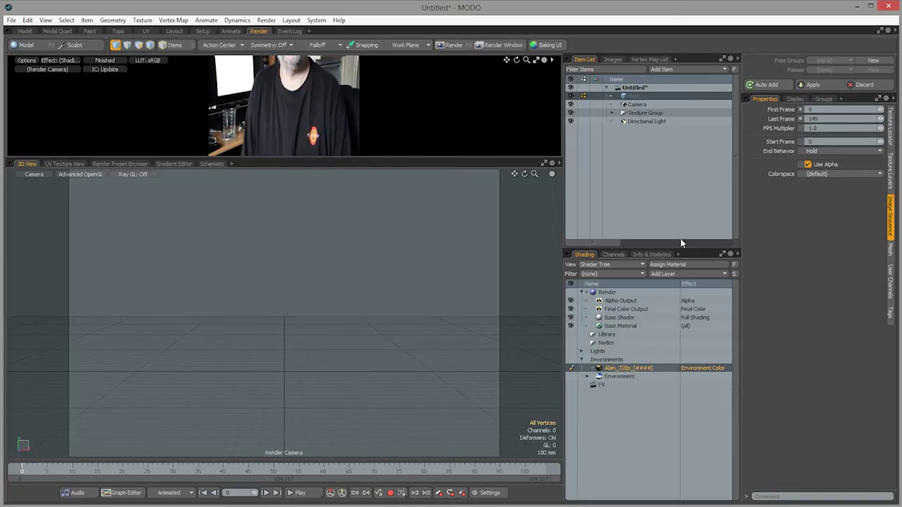
click(613, 59)
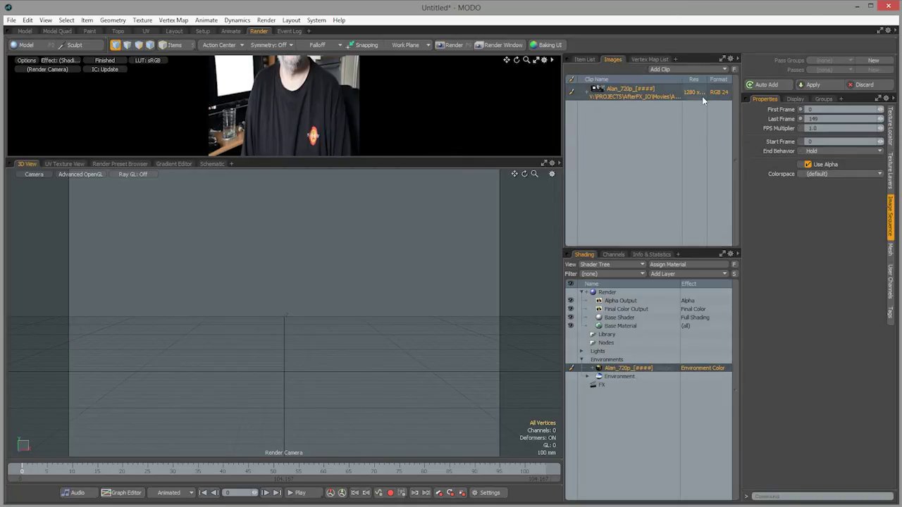
drag(707, 73, 714, 78)
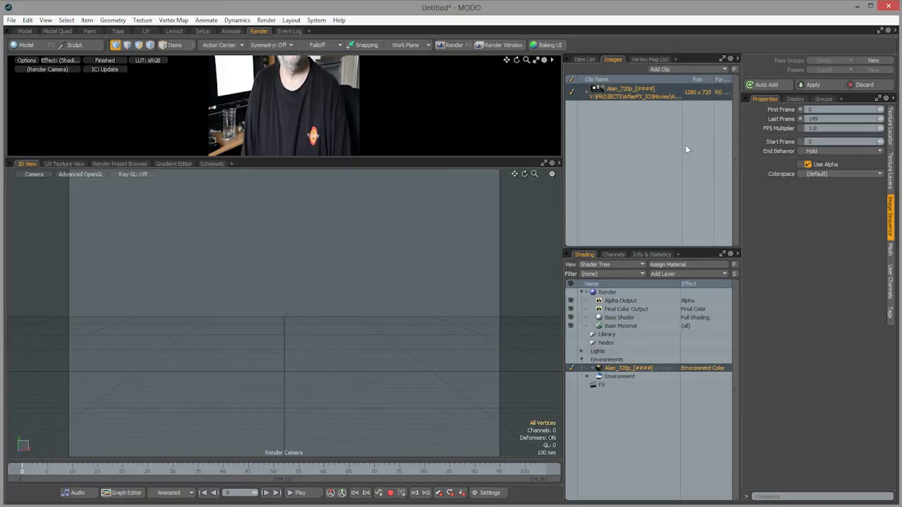
Set the render frame to 1280 pixels wide and 720 pixels high
click(607, 292)
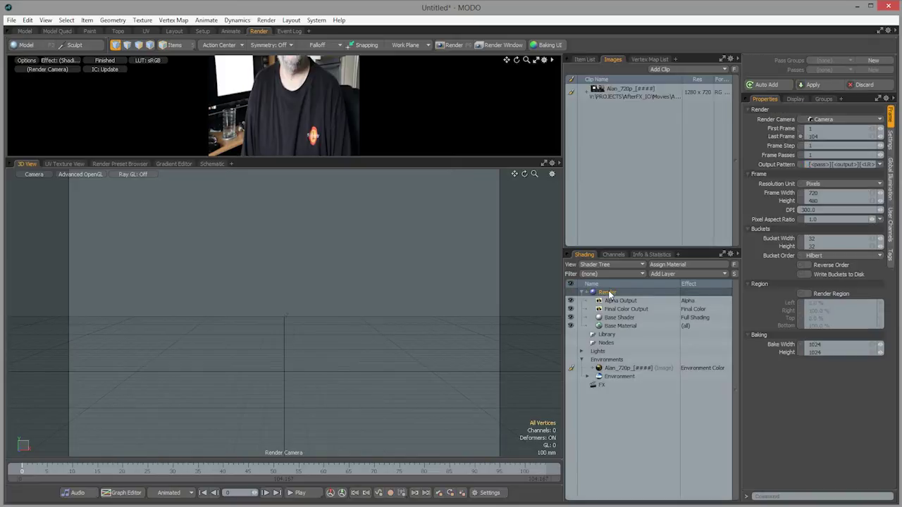
click(829, 193)
text(128)
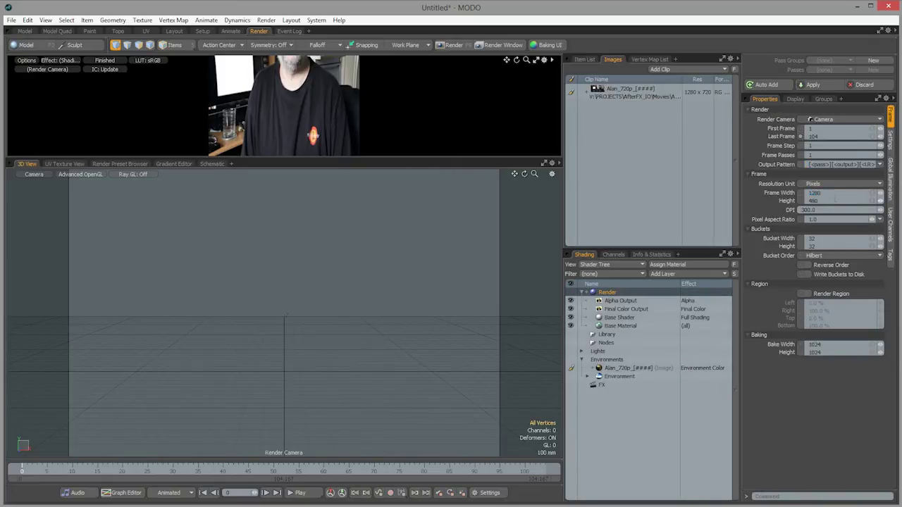
click(832, 200)
text(720)
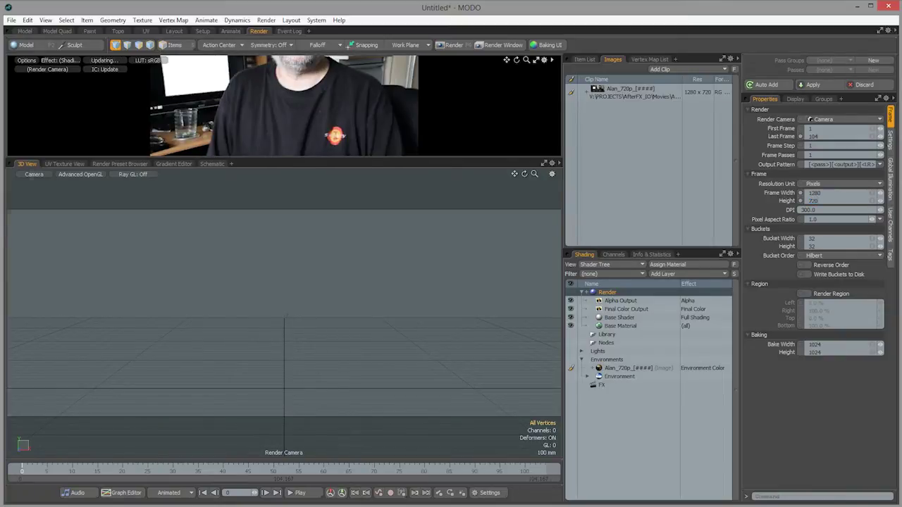
key(Return)
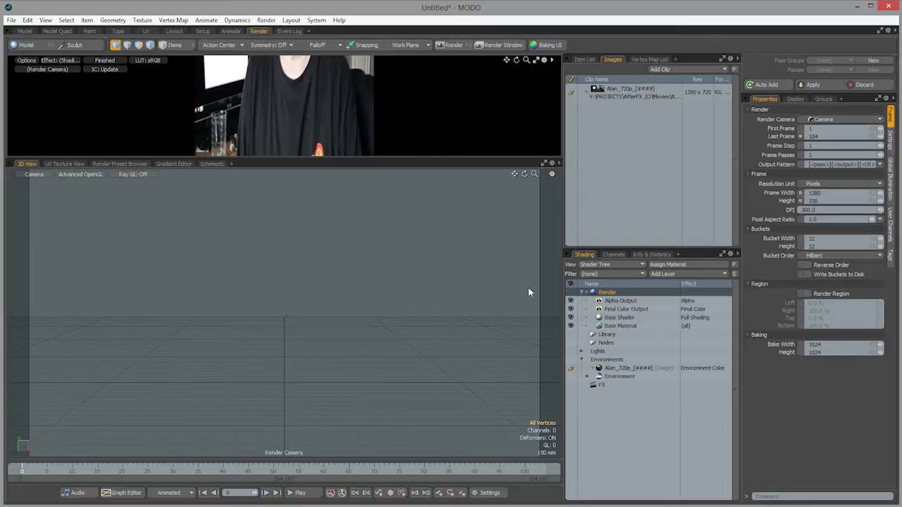
Enlarge the render preview slightly and move the sequence layer inside the Environment item, above Environment Material
drag(408, 159, 408, 167)
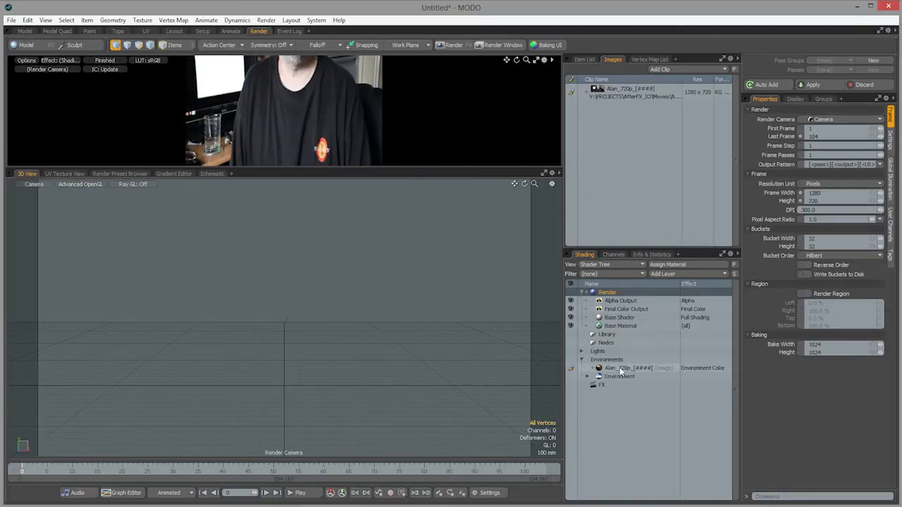
click(588, 377)
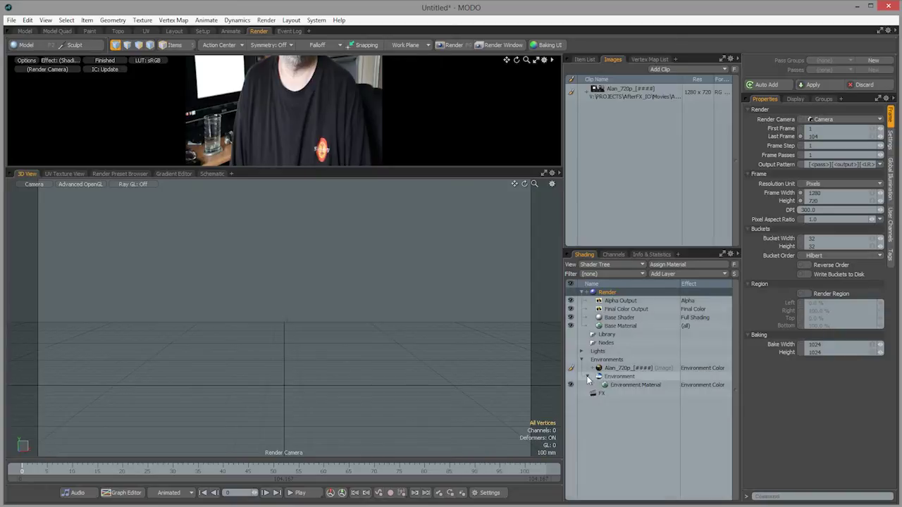
drag(613, 372, 625, 381)
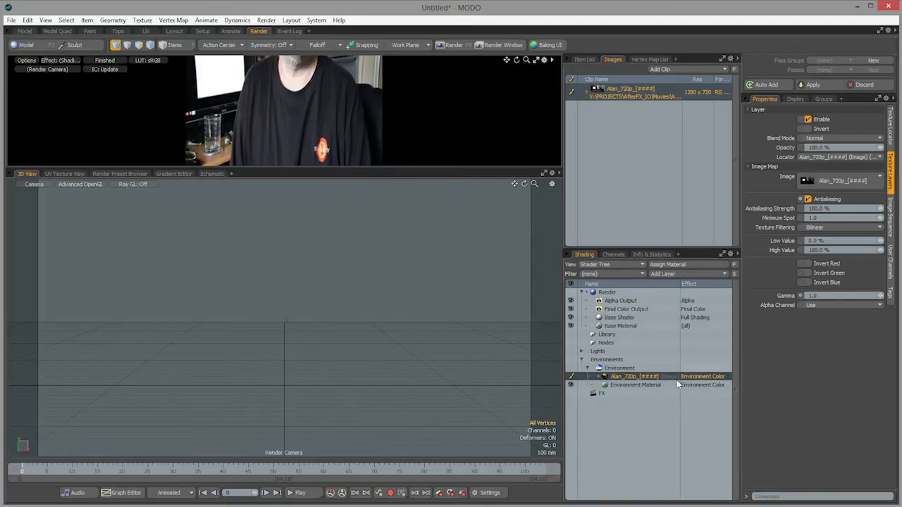
Set the sequence layer's texture locator to Front Projection, using Camera as the projection camera
click(891, 124)
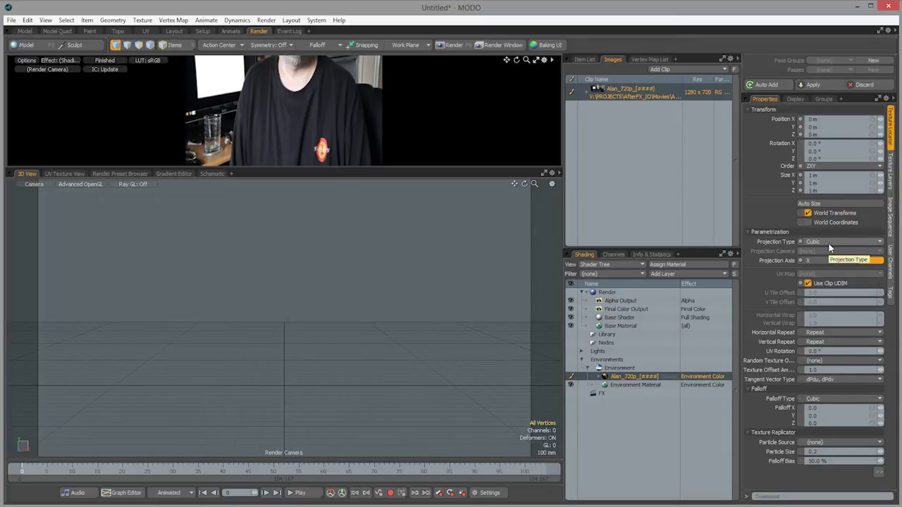
click(584, 60)
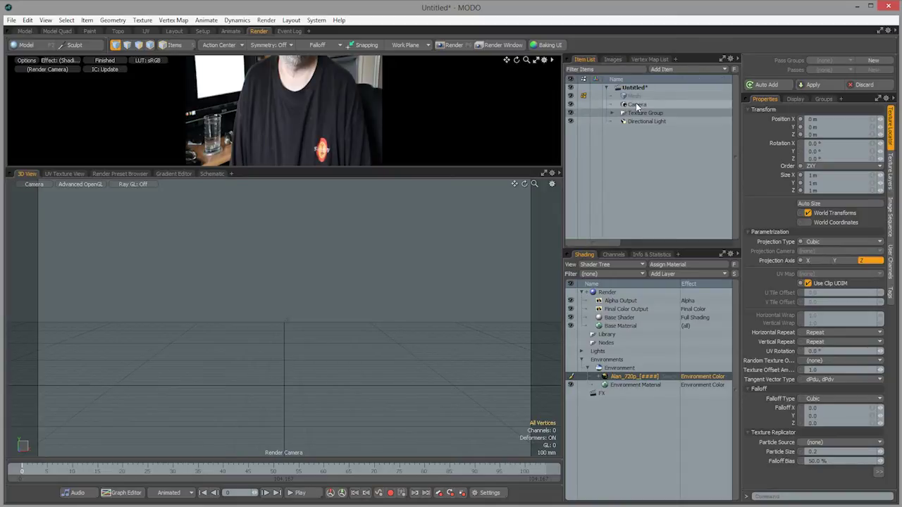
click(637, 105)
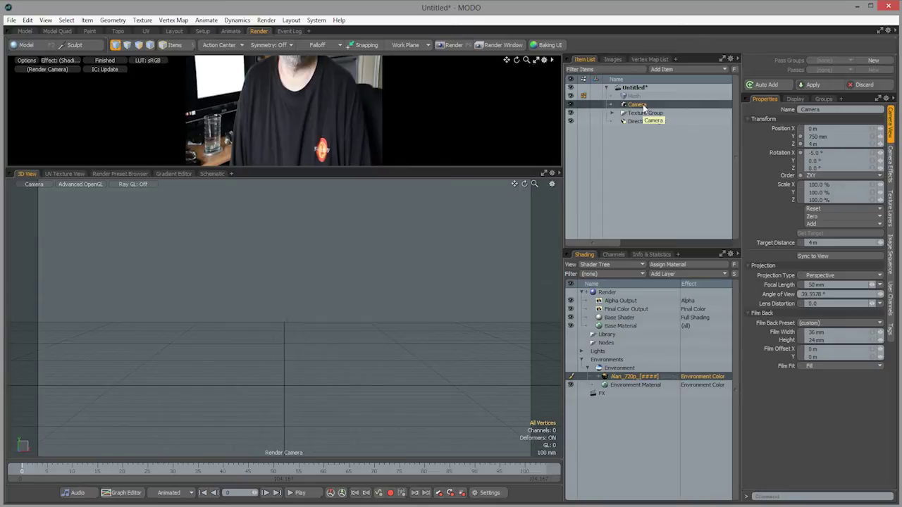
click(625, 377)
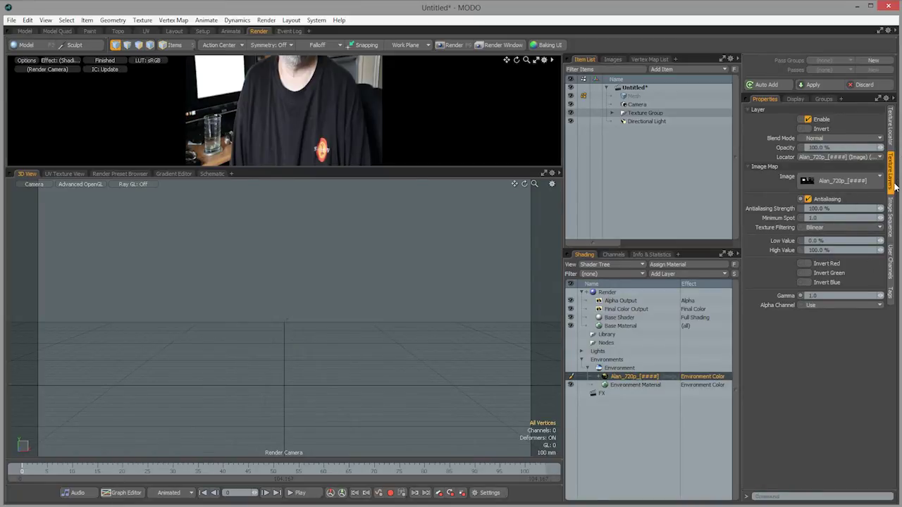
click(891, 125)
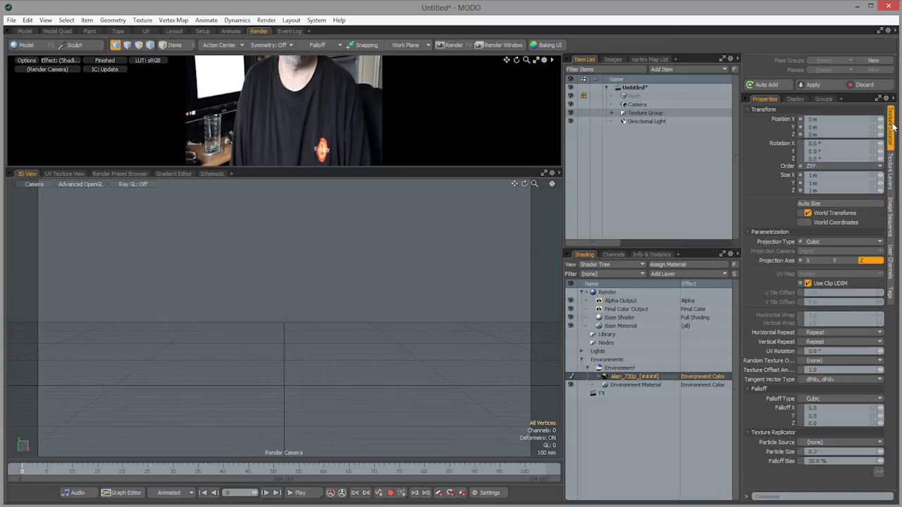
click(843, 242)
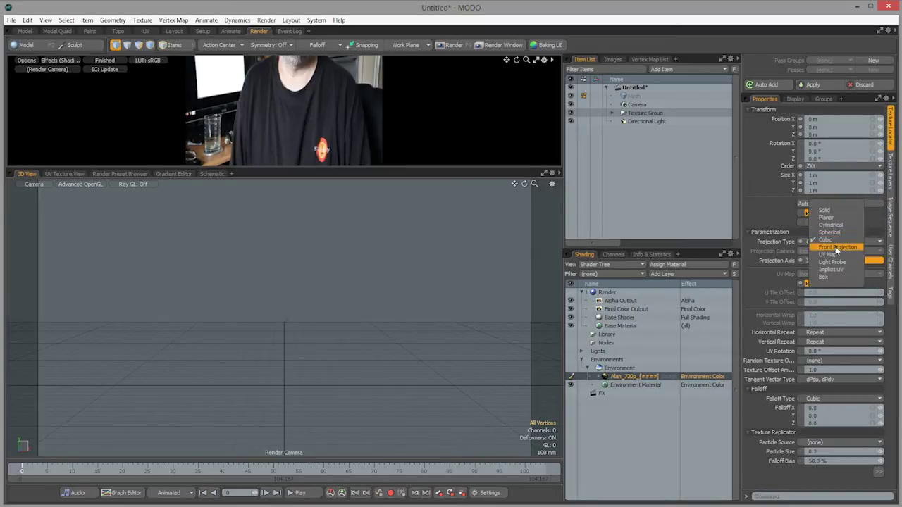
click(835, 246)
click(821, 252)
click(814, 257)
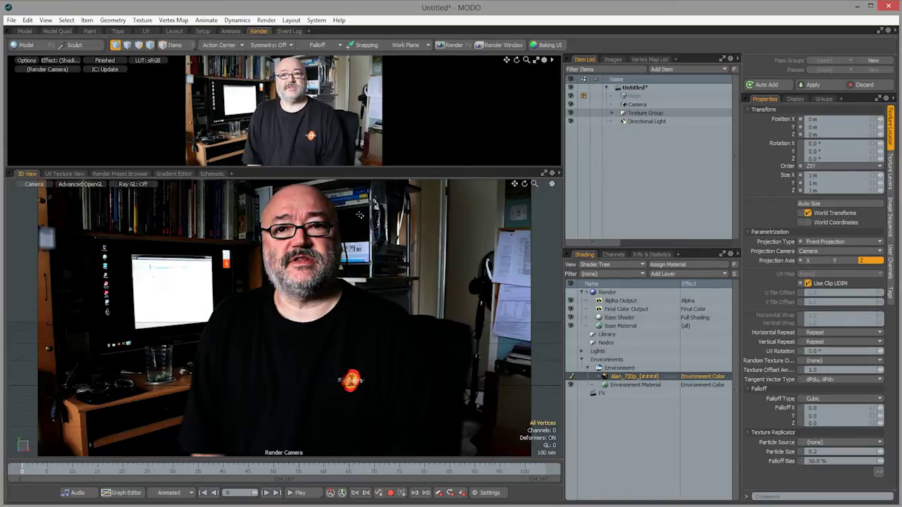
Compare the AE Panel's export start and end frames with the first and last frames of the image sequence
click(203, 32)
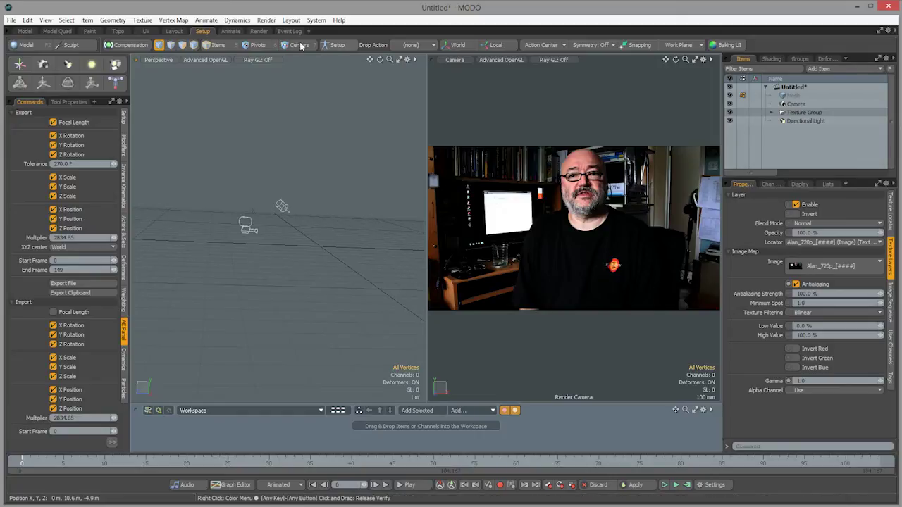
click(260, 31)
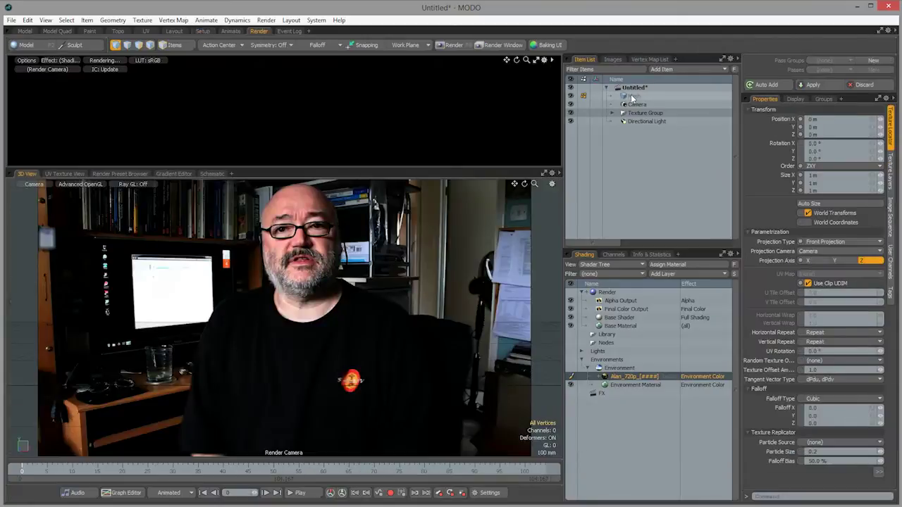
click(890, 218)
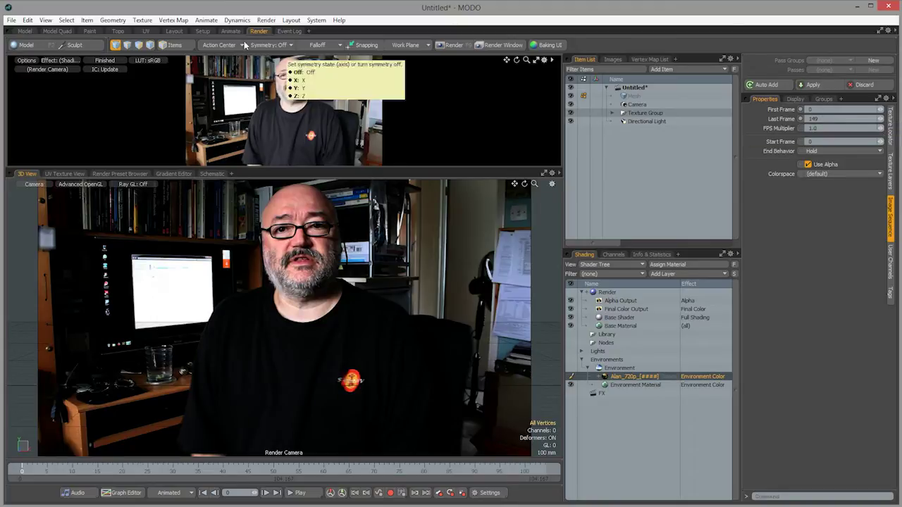
click(202, 32)
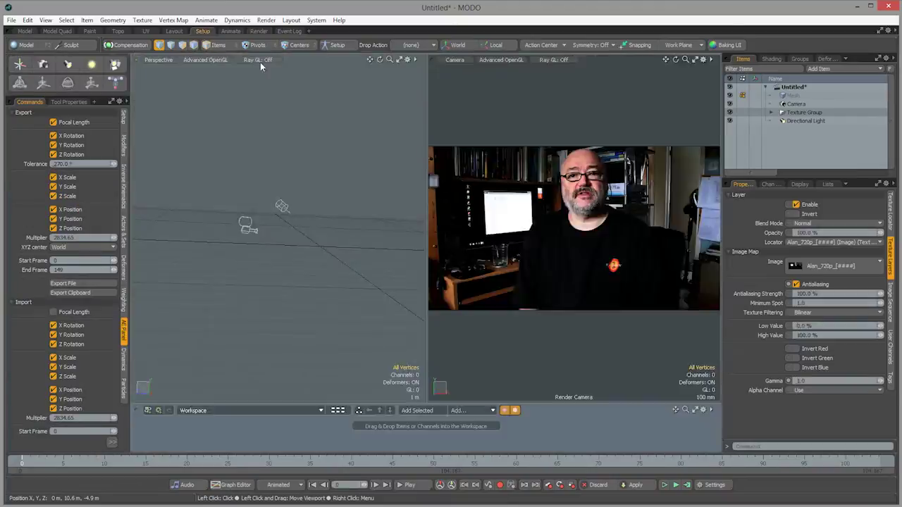
Set the scene end and current end frames to 149 and choose PAL (25.0) as the frame rate
click(718, 488)
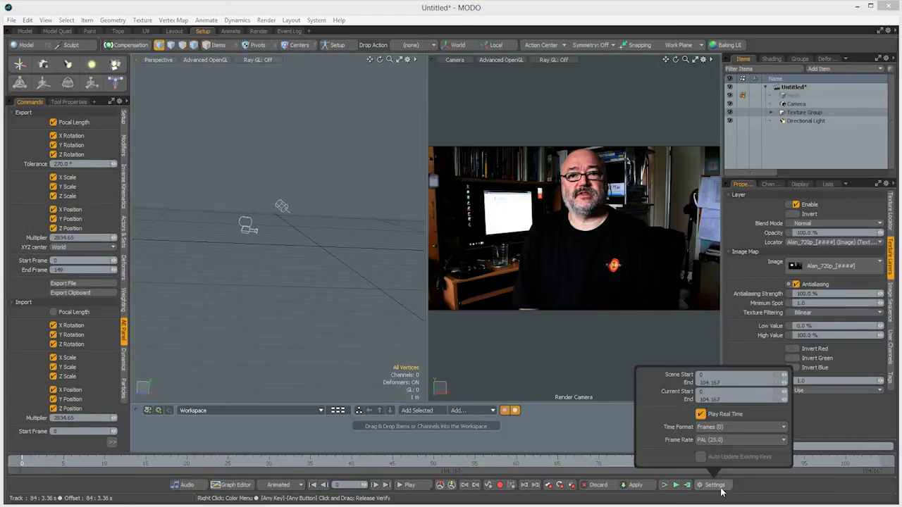
click(729, 382)
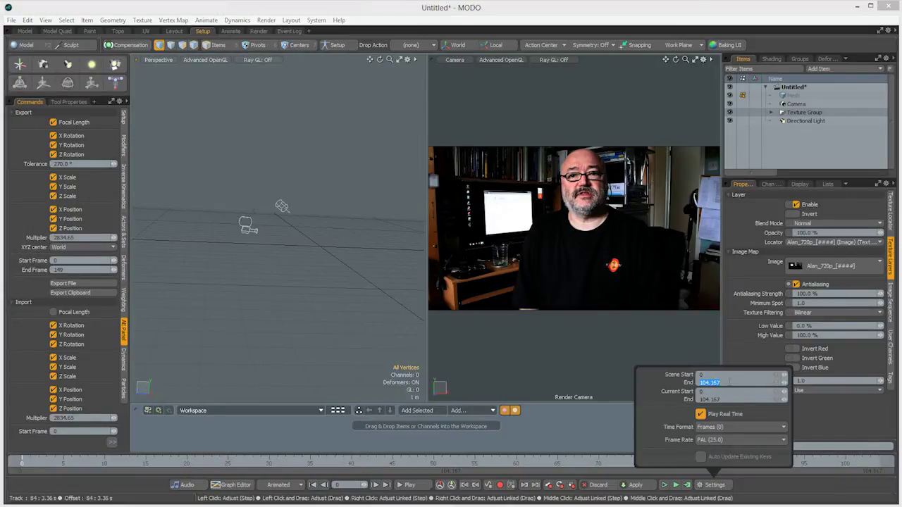
text(149)
click(714, 400)
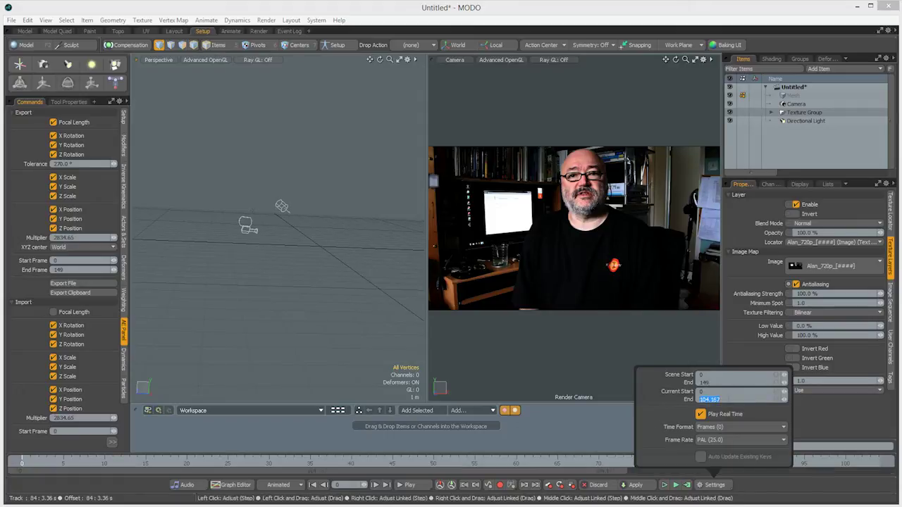
text(149)
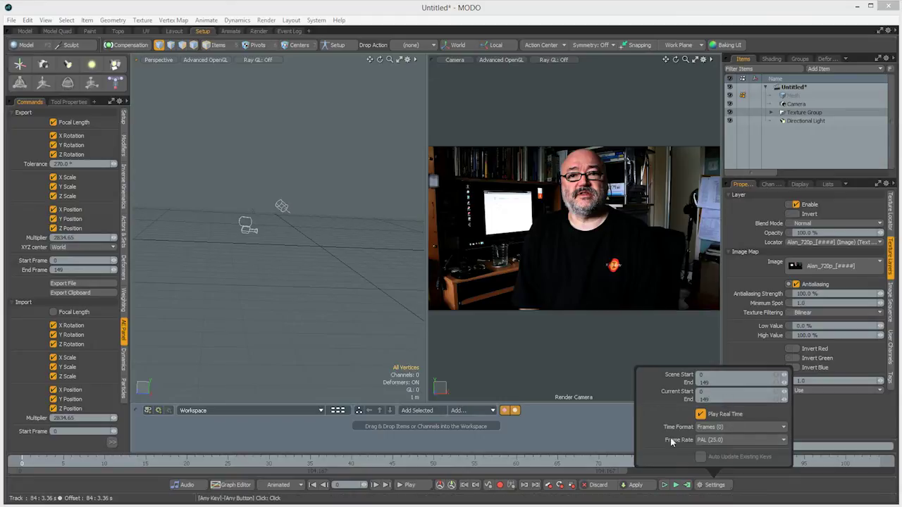
click(757, 438)
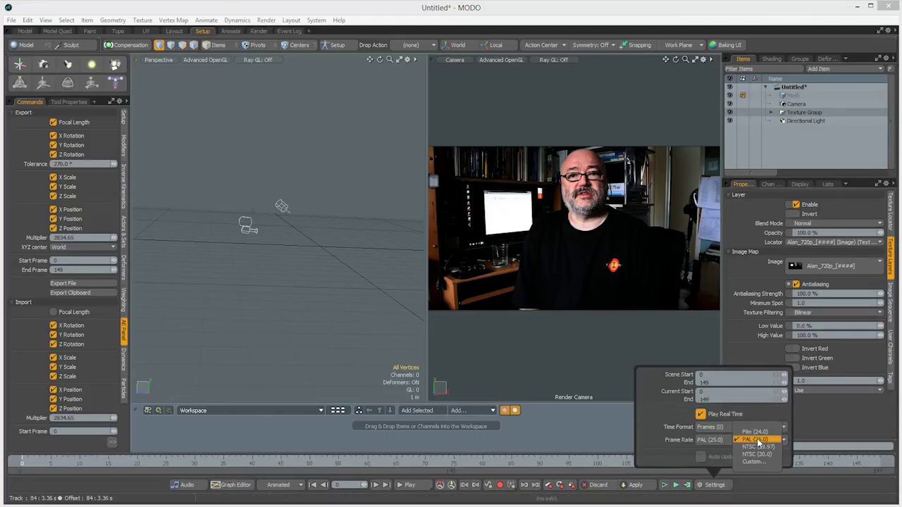
click(766, 439)
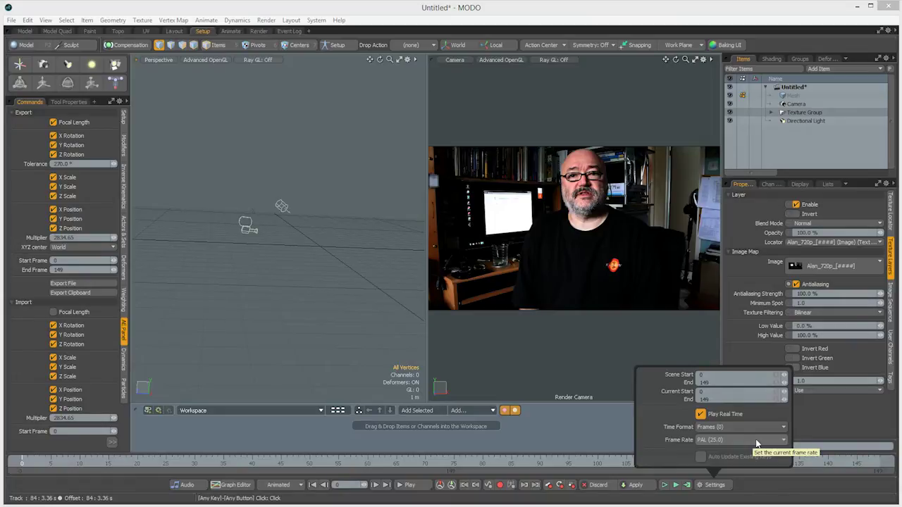
click(833, 419)
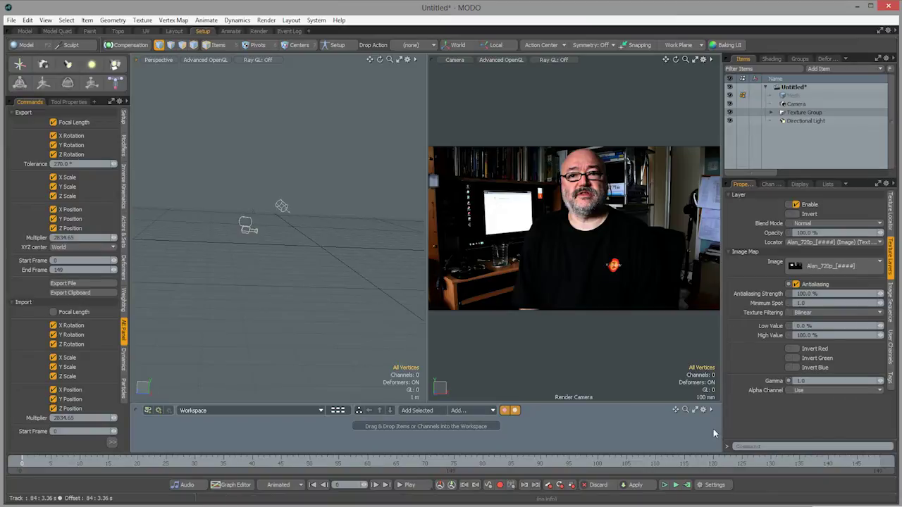
Scrub through the timeline to check the backdrop footage, return to frame 0 and select the Camera item
click(250, 466)
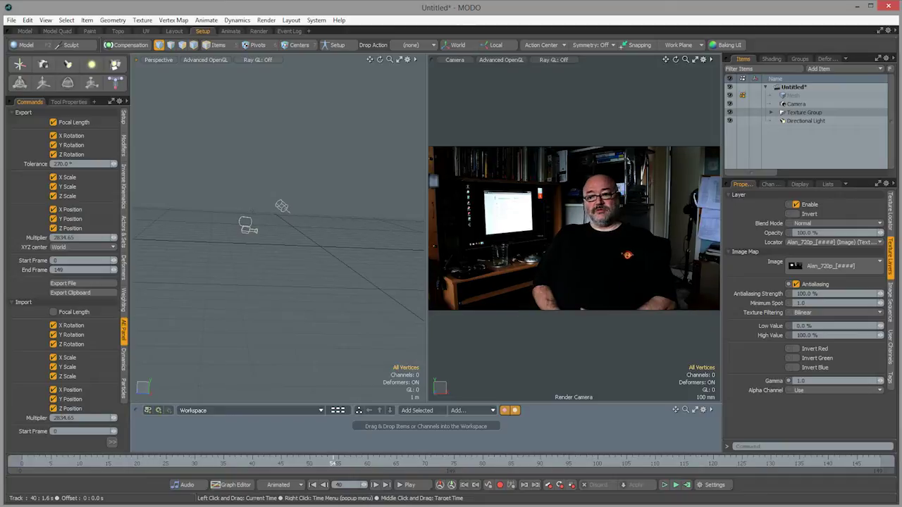
drag(718, 464, 22, 464)
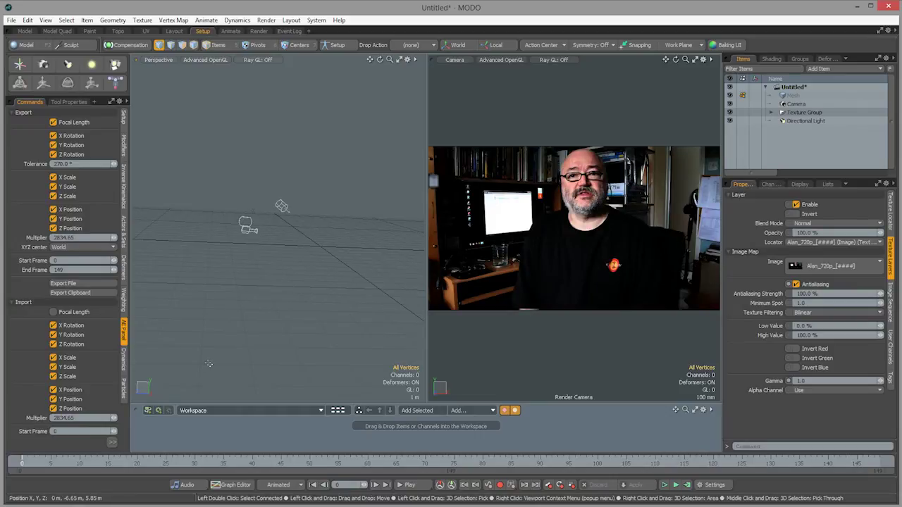
click(795, 105)
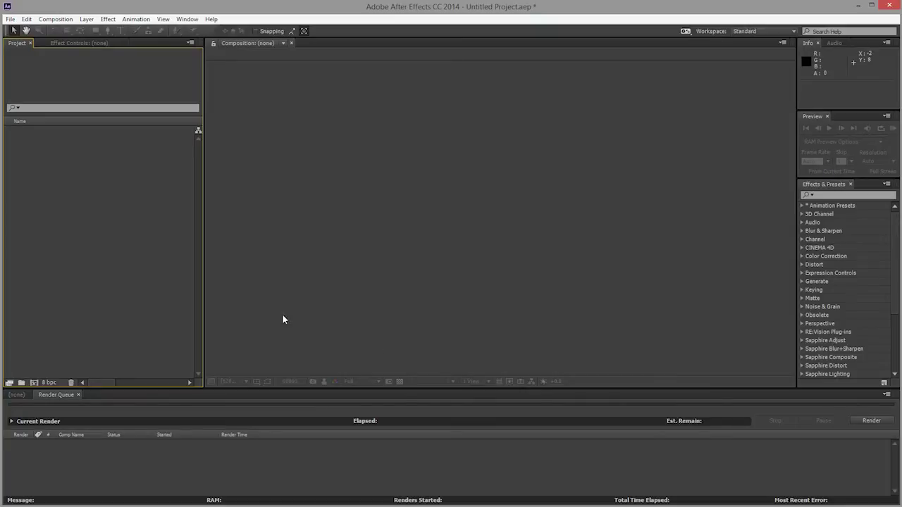
Switch to After Effects and set the project's frame count to Start at 0
click(11, 19)
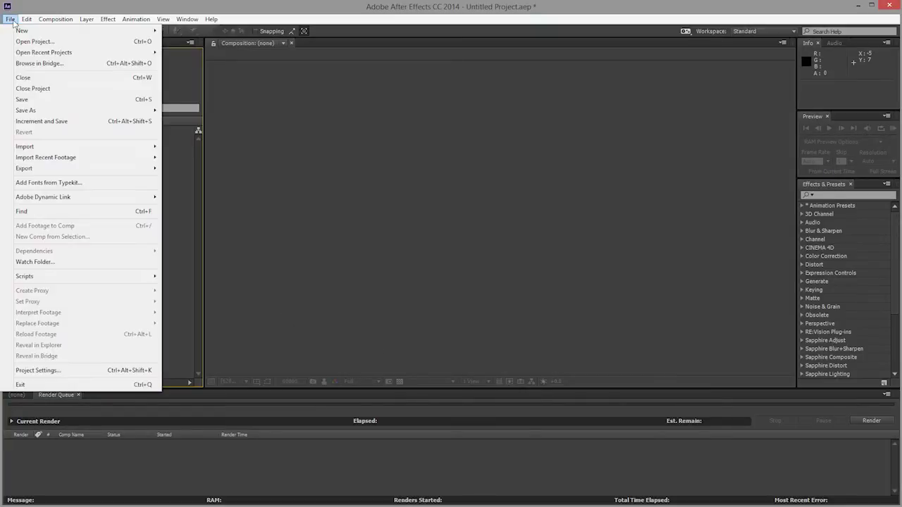
click(40, 370)
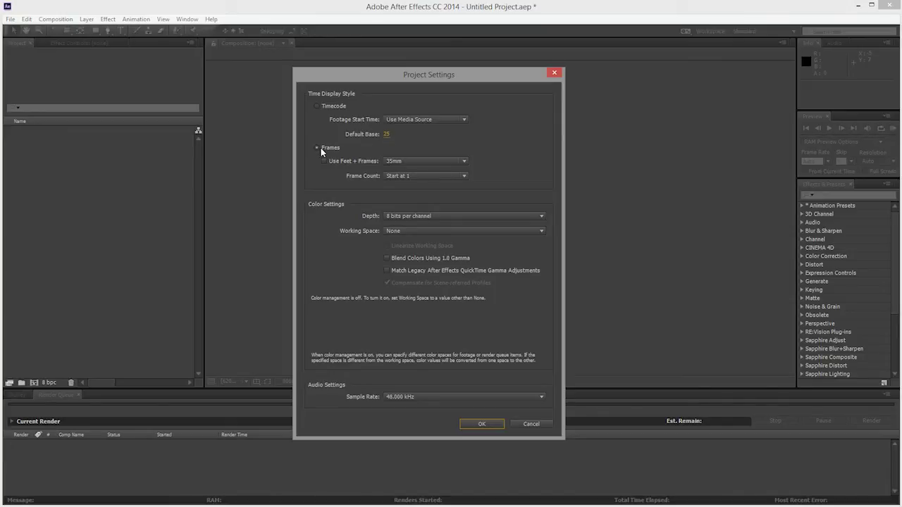
click(422, 176)
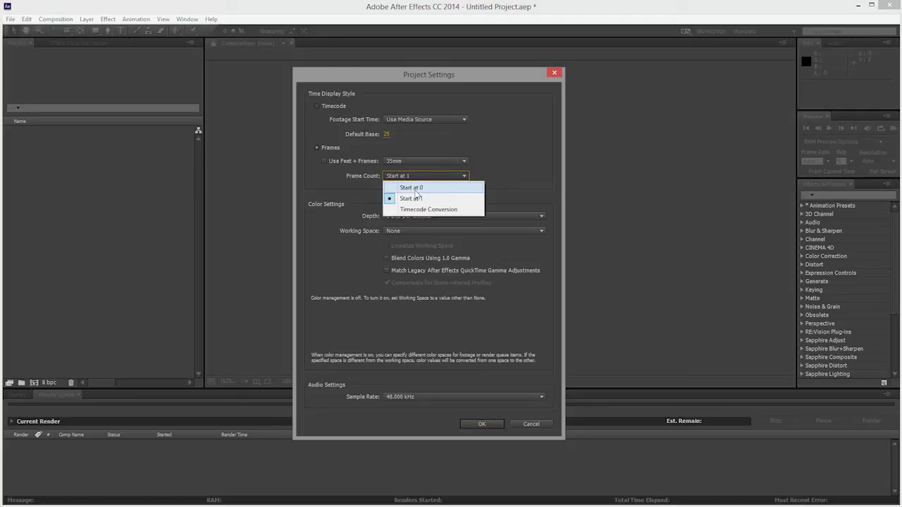
click(395, 186)
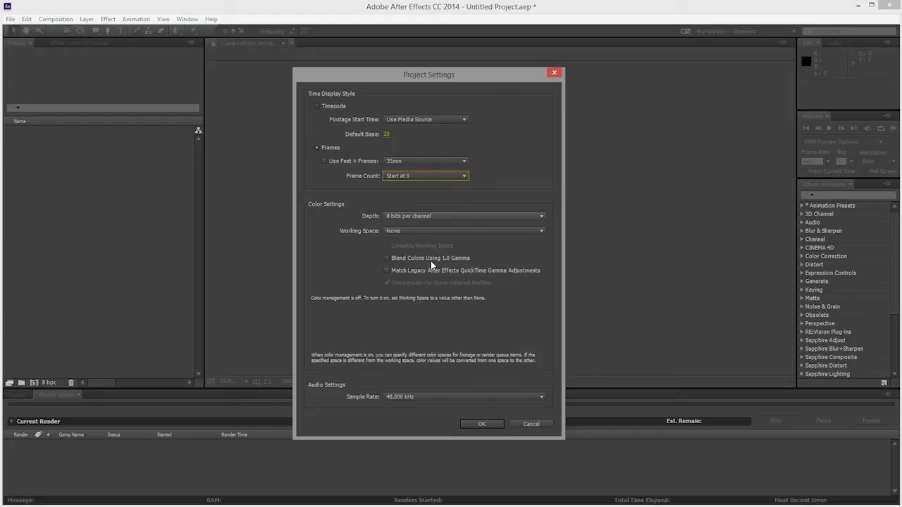
click(482, 424)
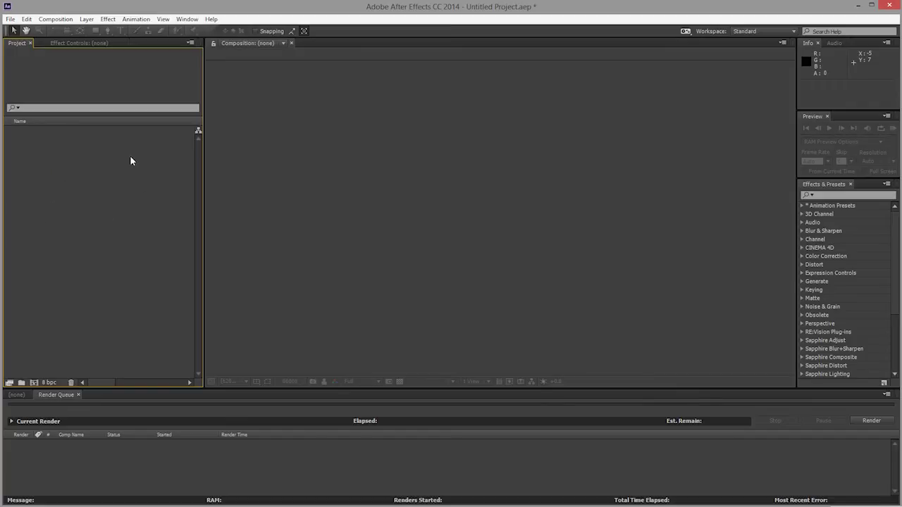
Import Alan_720p_0000.jpg from the AfterFX_IO project's Movies/Alan_720p folder as a JPEG sequence
right_click(80, 177)
mouse_move(121, 223)
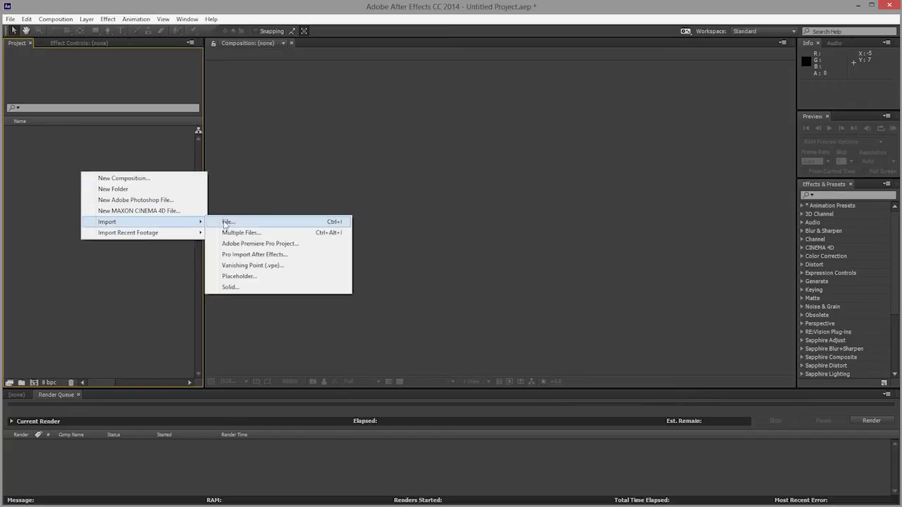
click(238, 224)
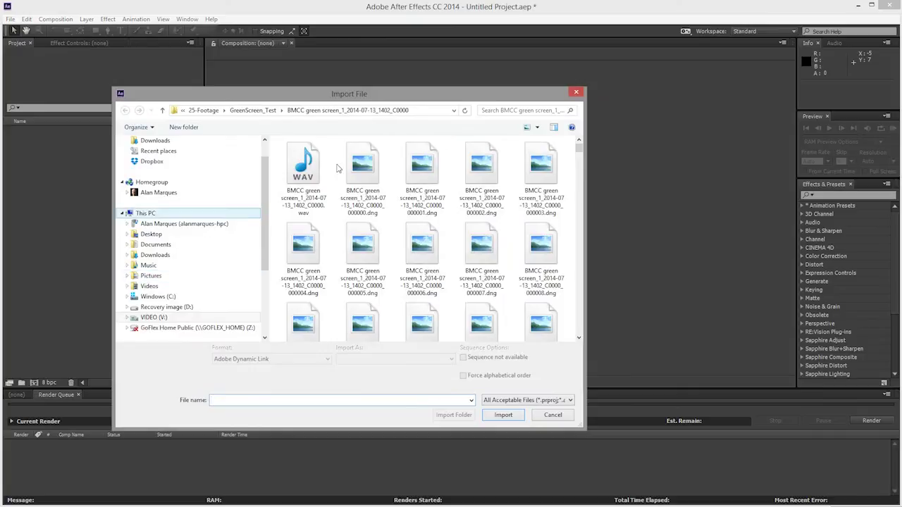
click(203, 110)
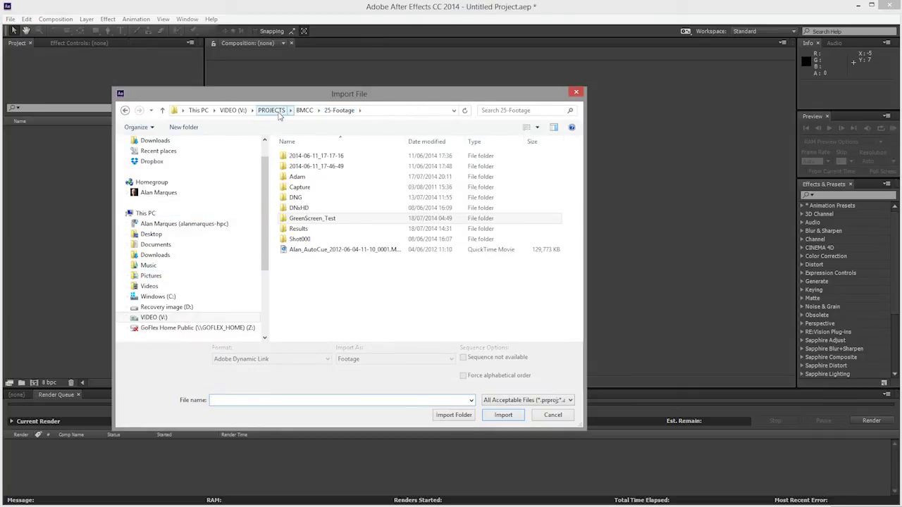
click(271, 110)
double_click(307, 203)
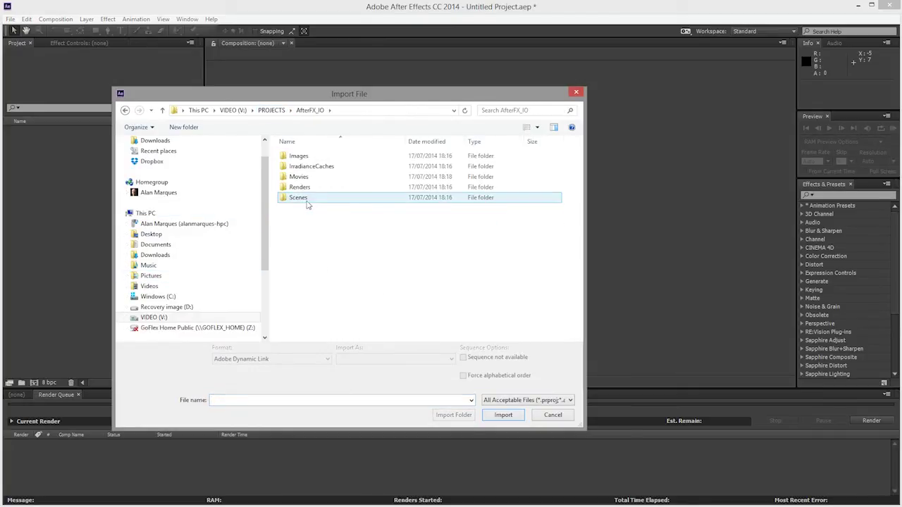
double_click(300, 177)
click(303, 159)
double_click(303, 158)
click(305, 159)
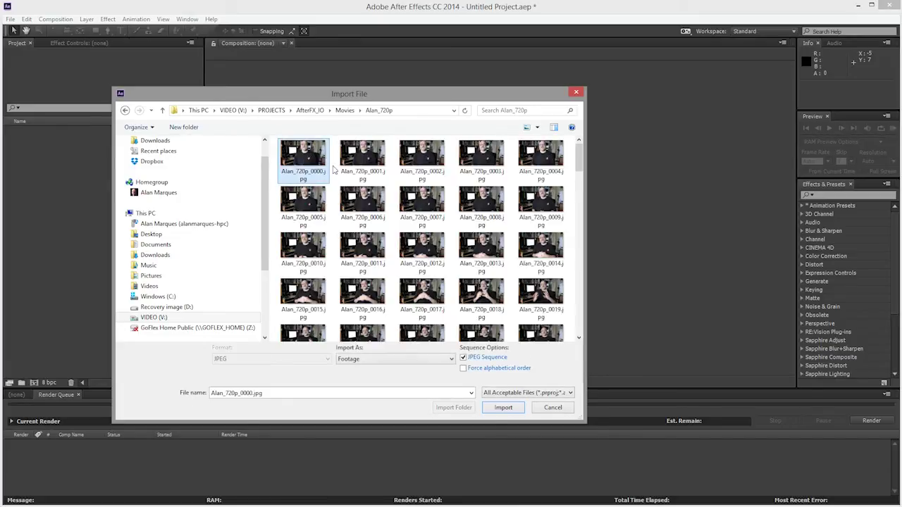
click(504, 408)
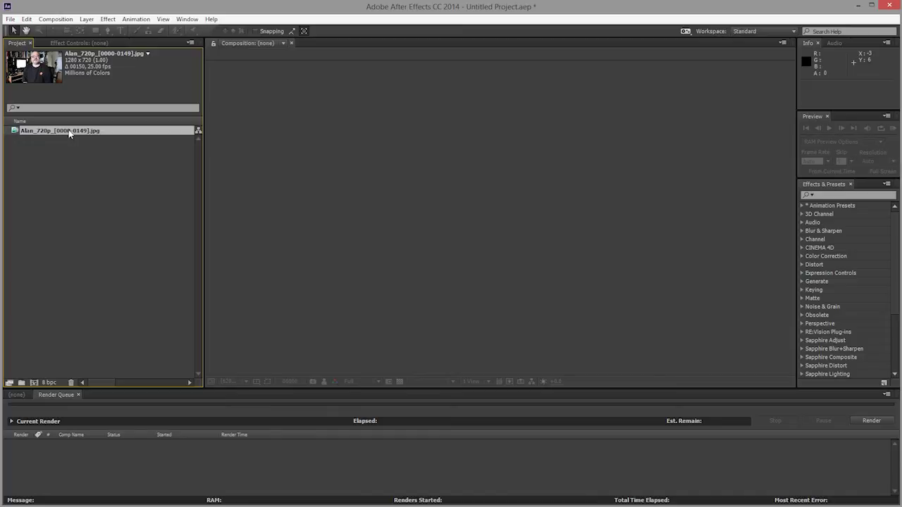
Create a new composition from the imported image sequence and fit its frame to the viewer
drag(69, 134, 35, 384)
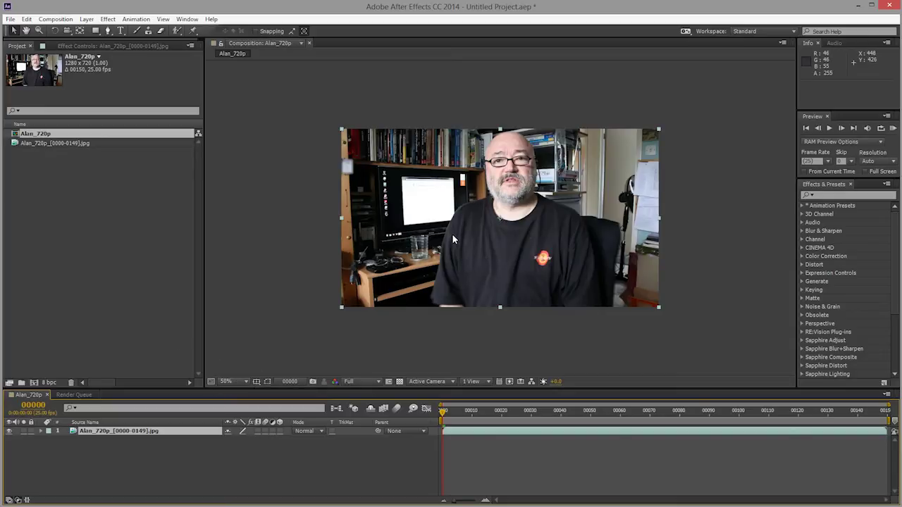
scroll(538, 248, up, 1)
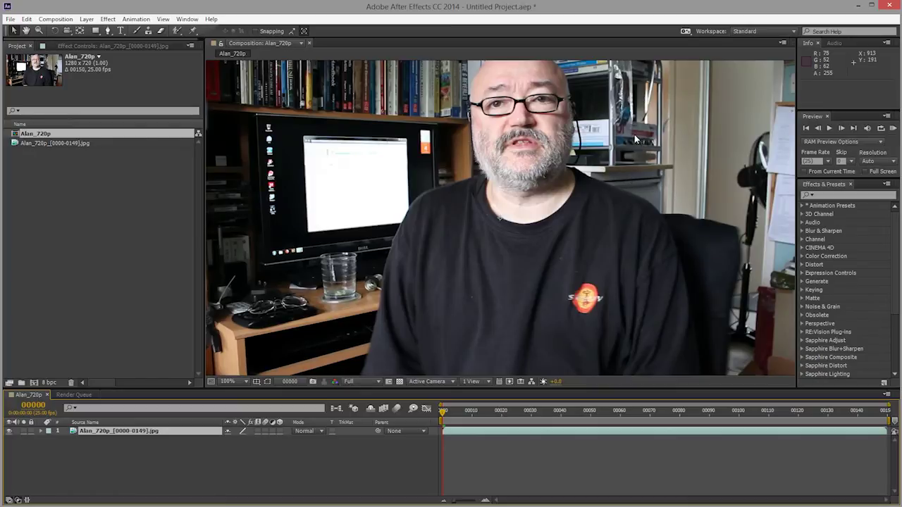
scroll(634, 133, down, 1)
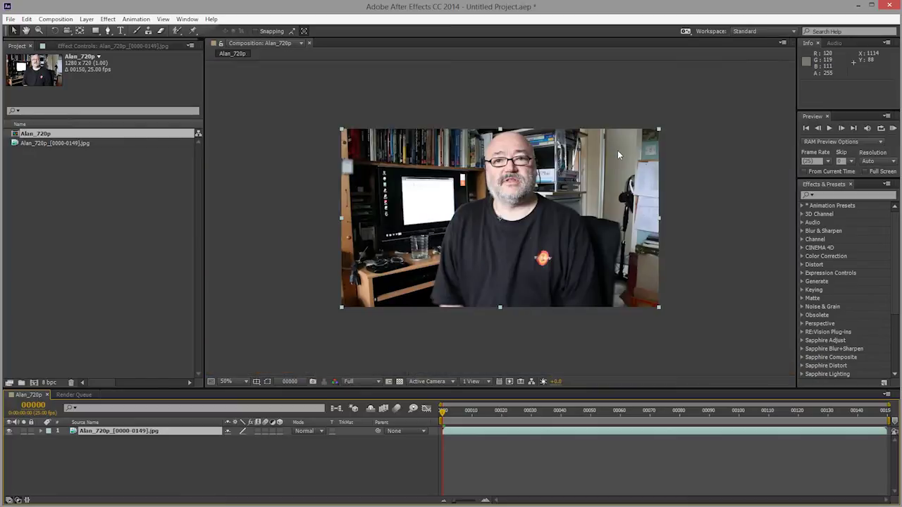
click(238, 382)
click(241, 400)
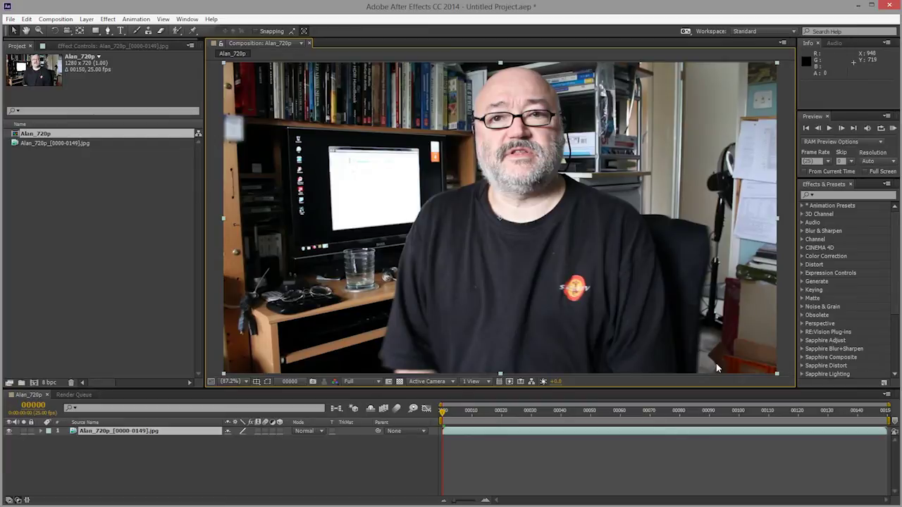
Run a RAM preview of the composition to check the footage playback
click(894, 127)
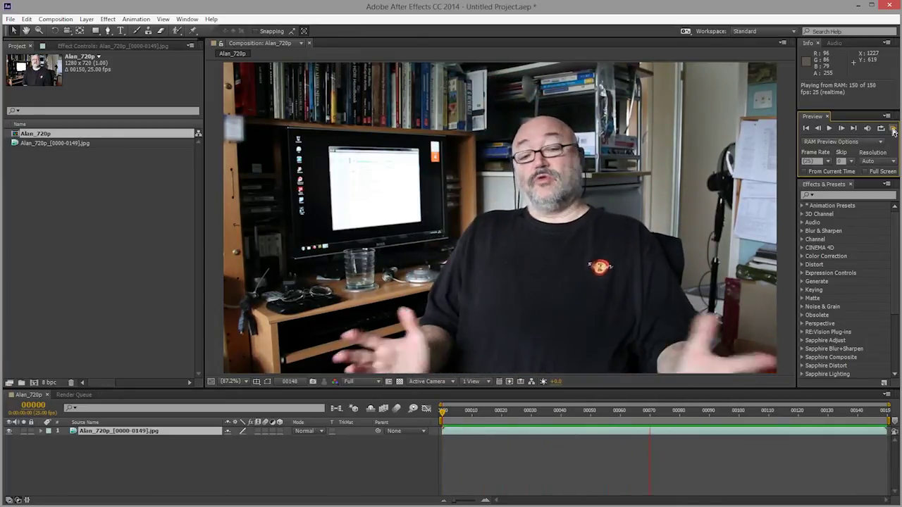
click(894, 132)
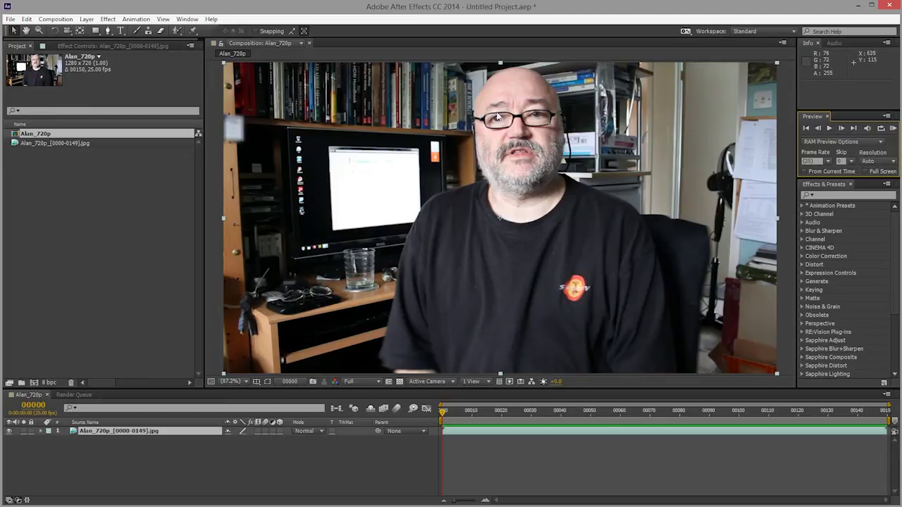
click(892, 129)
Add a new null object layer to the composition above the footage layer
right_click(146, 455)
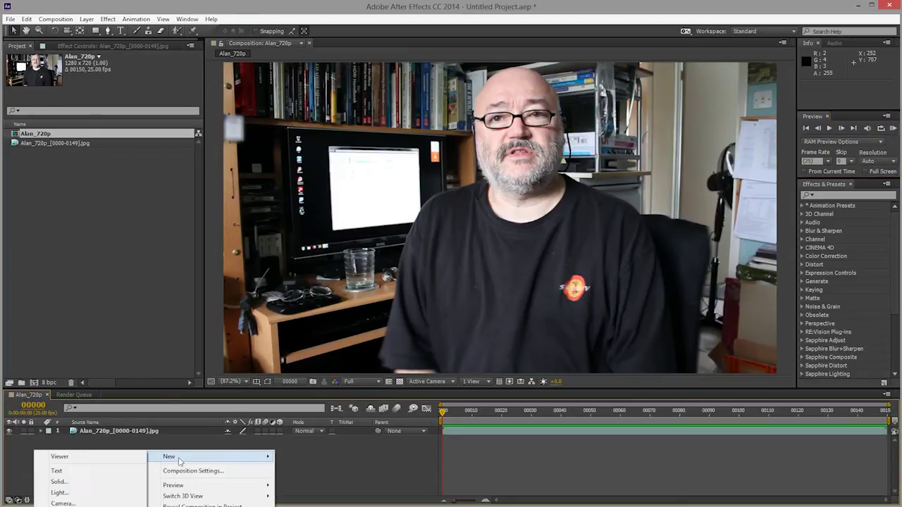
click(174, 444)
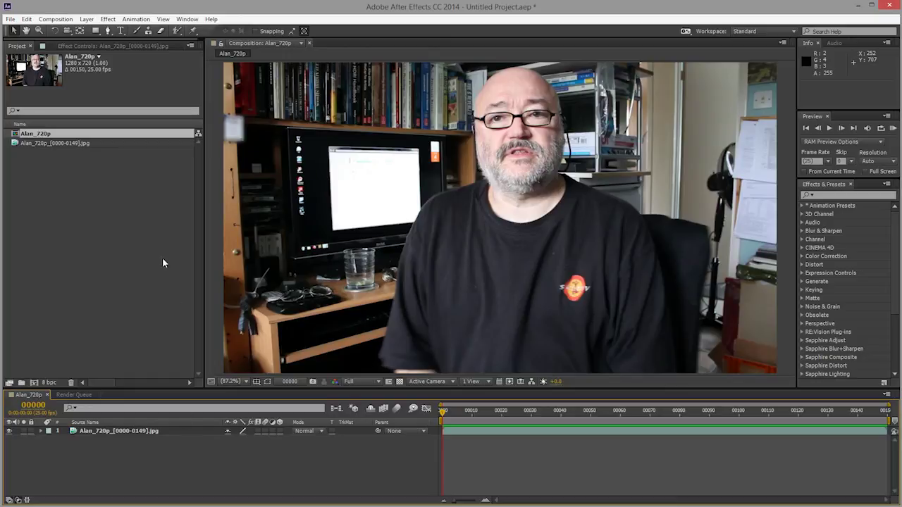
click(86, 19)
mouse_move(167, 33)
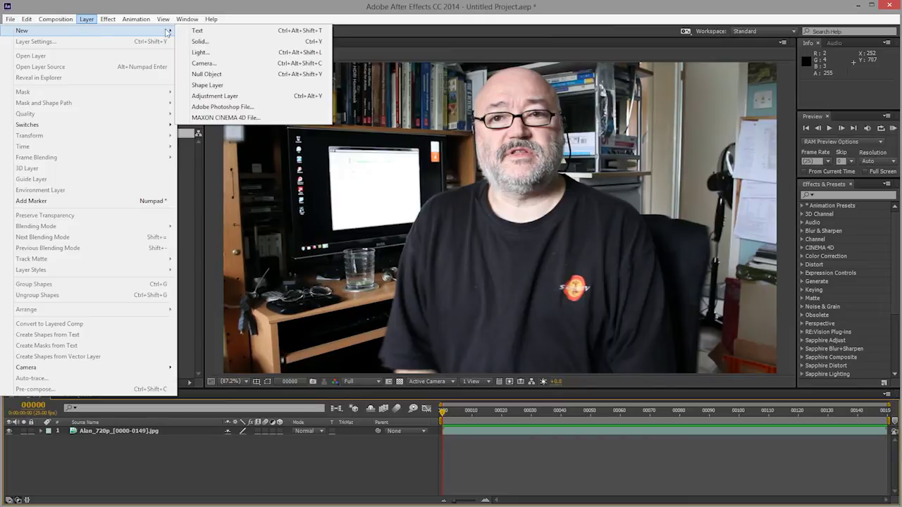
click(204, 74)
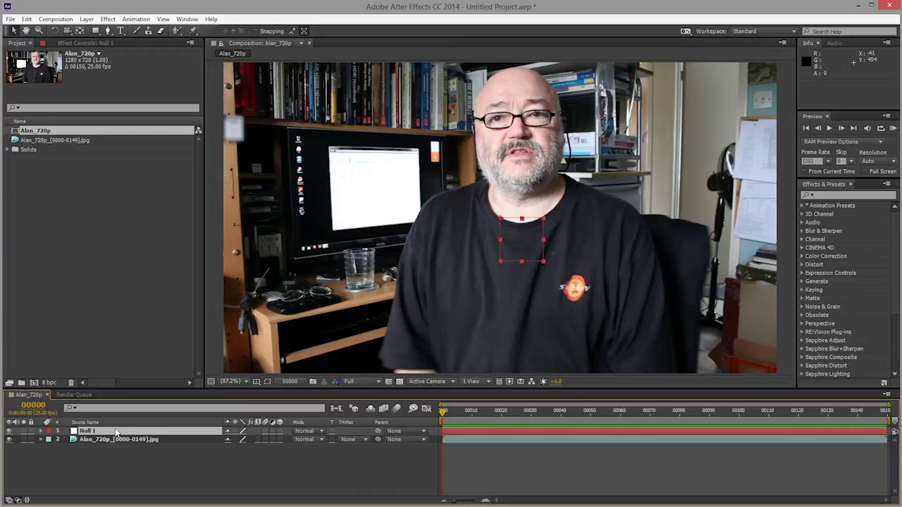
key(super)
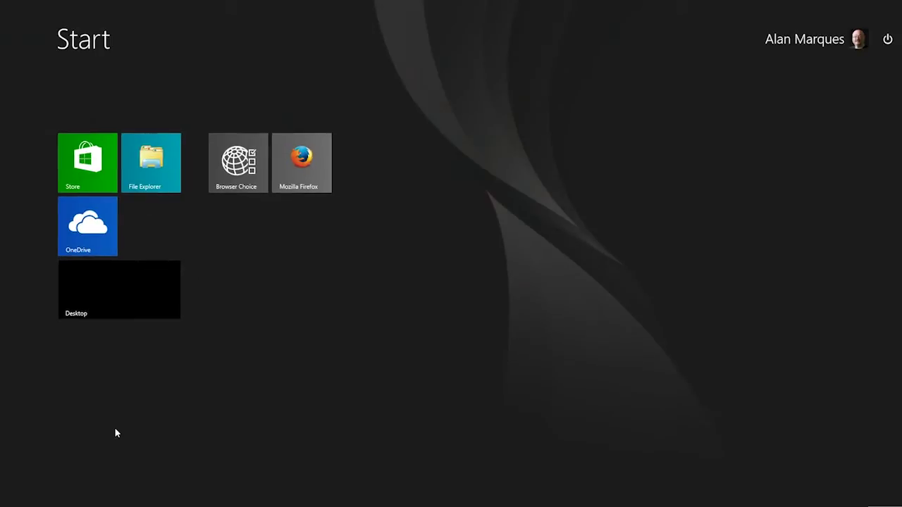
key(super)
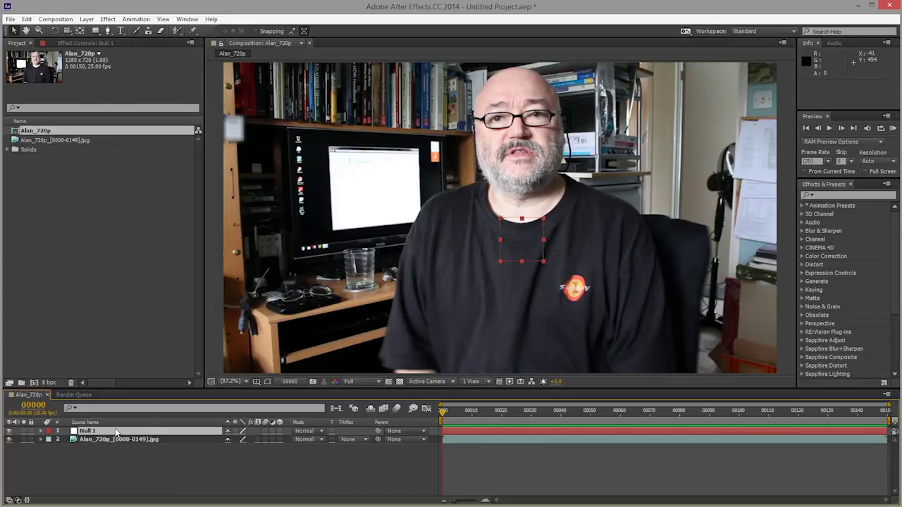
Rename the null object layer as Track_Eye
click(138, 432)
key(Return)
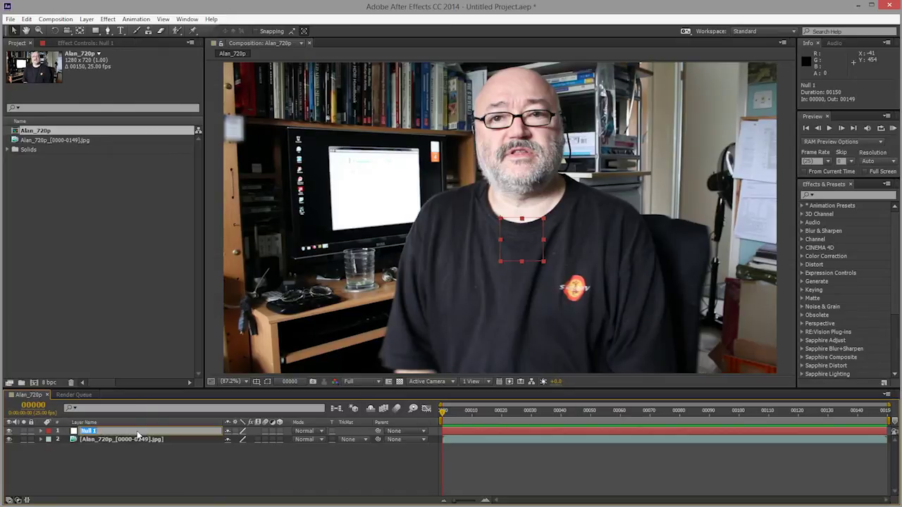
text(E)
text(rack)
text(_Eye)
key(Return)
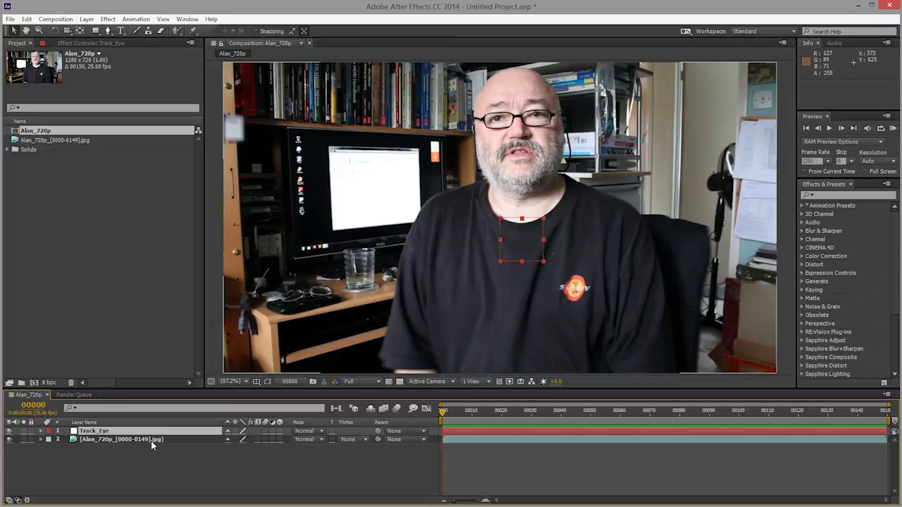
Send the Alan_720p footage layer to mocha AE for tracking and name the new project Alan_720p_Track
click(106, 440)
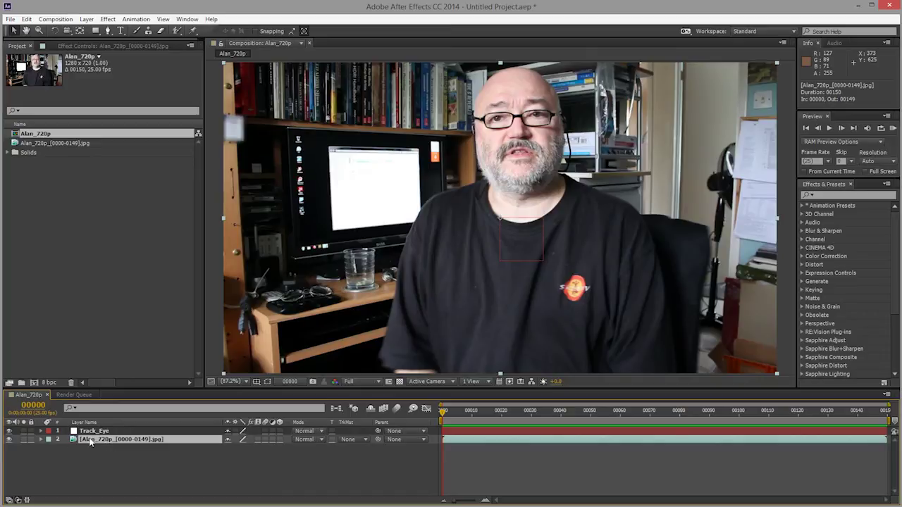
click(137, 20)
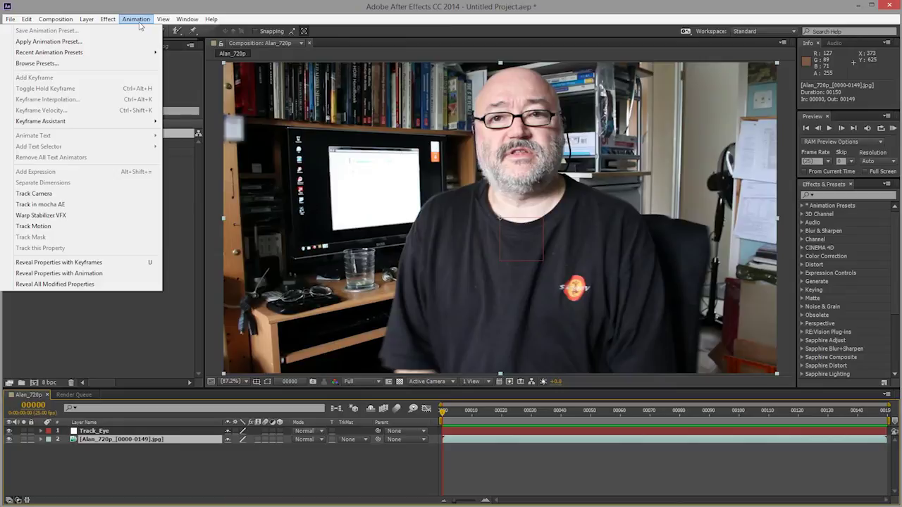
click(65, 204)
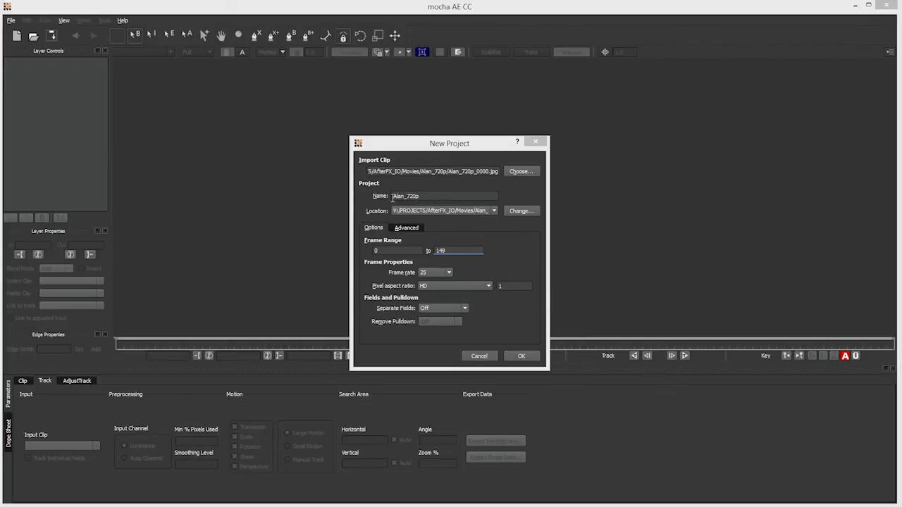
click(438, 195)
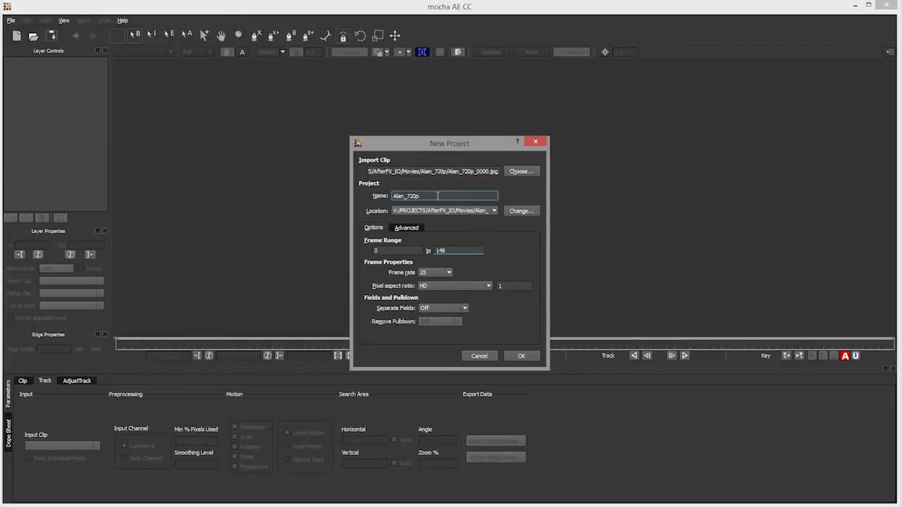
text(_Track)
Set the project location to the PROJECTS/AfterFX_IO/Scenes folder and create the mocha project
click(522, 211)
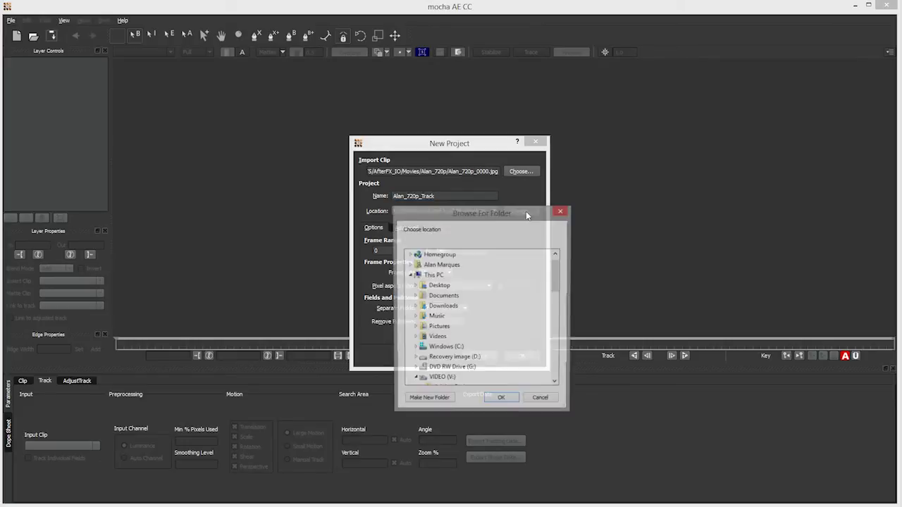
click(450, 379)
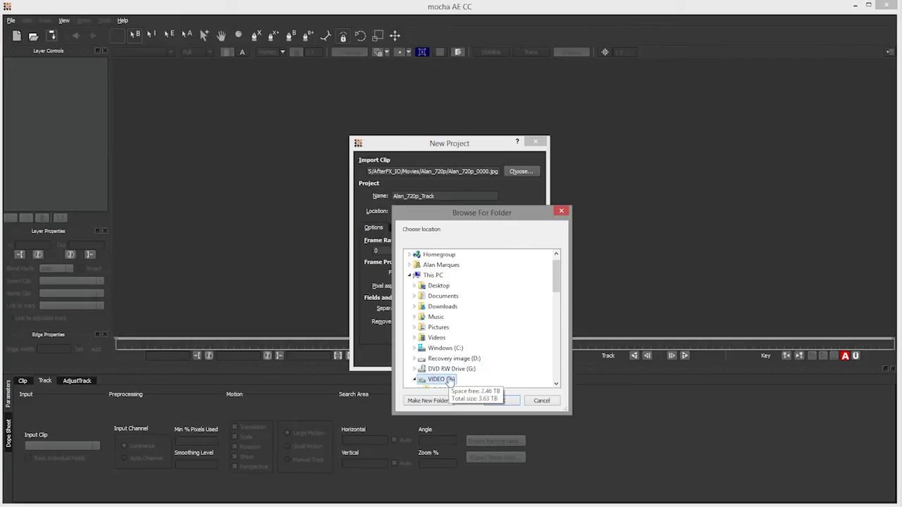
scroll(472, 345, down, 3)
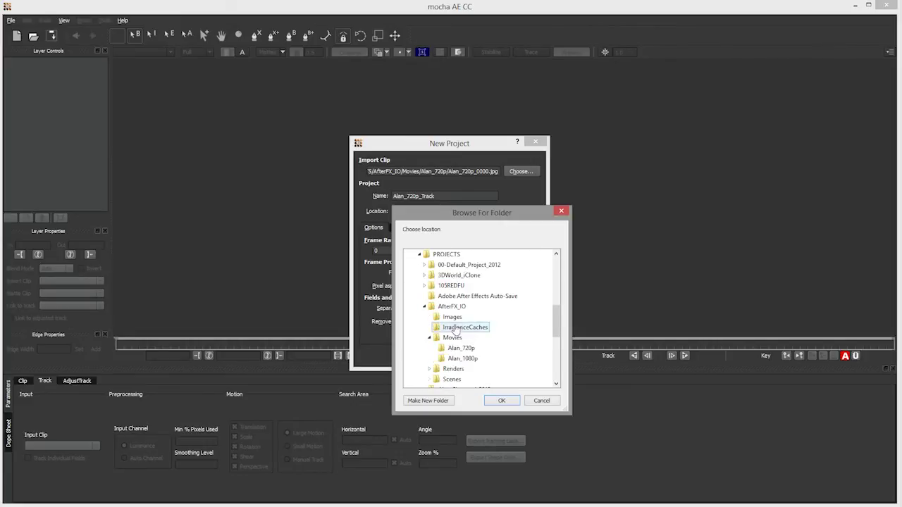
click(457, 311)
scroll(457, 311, down, 1)
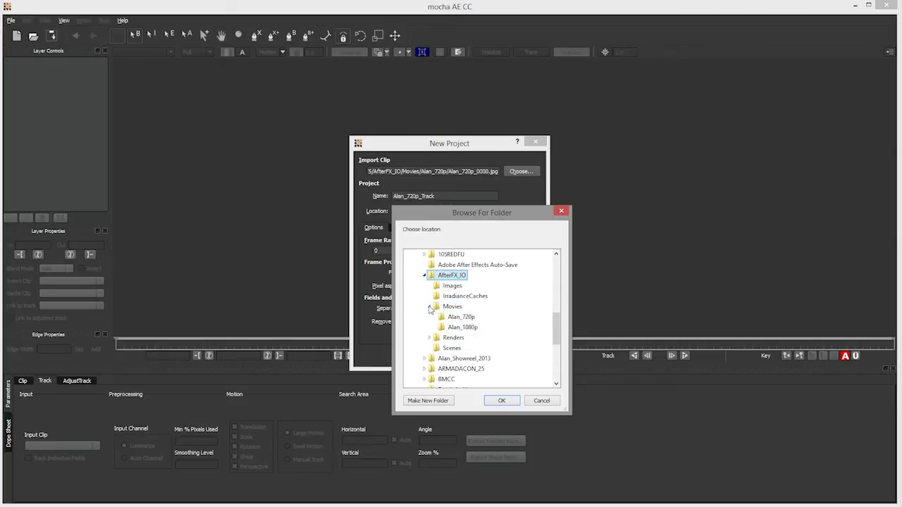
click(429, 307)
click(452, 327)
scroll(480, 331, down, 2)
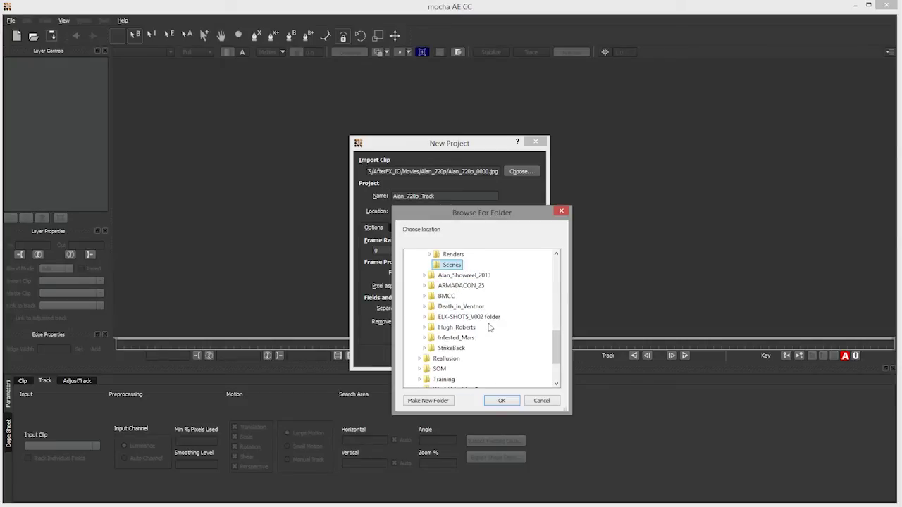
scroll(493, 334, up, 1)
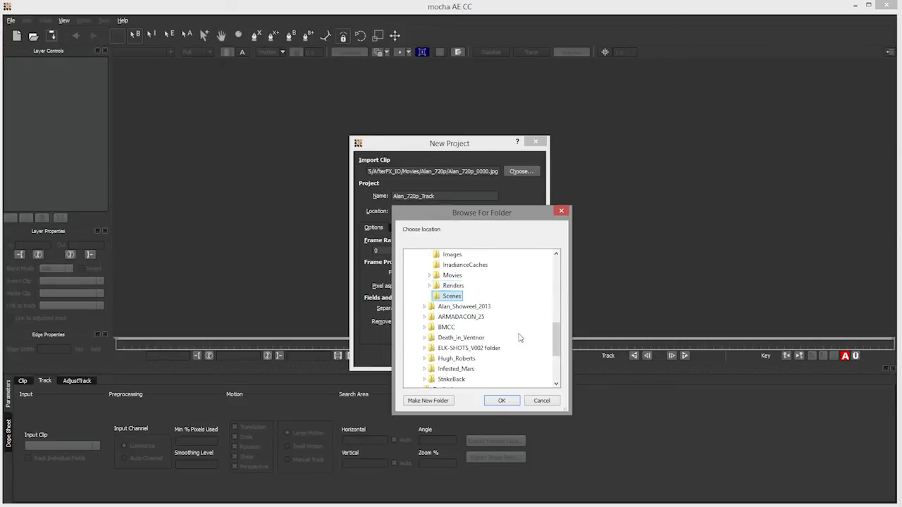
click(502, 400)
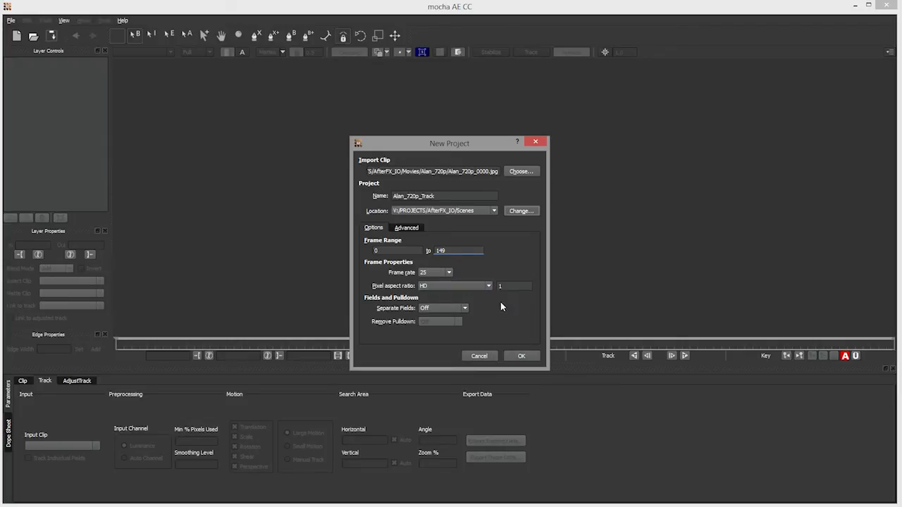
click(521, 357)
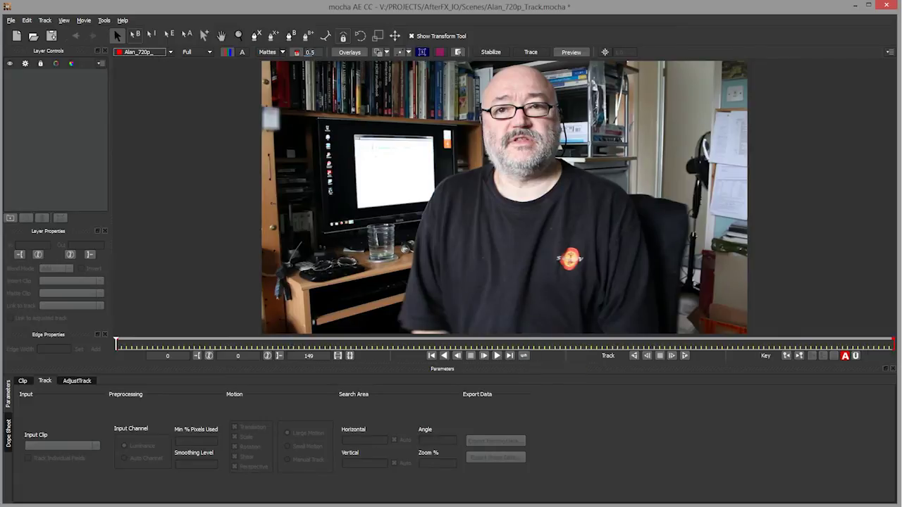
Play the imported clip to review the footage and return to its first frame
click(498, 356)
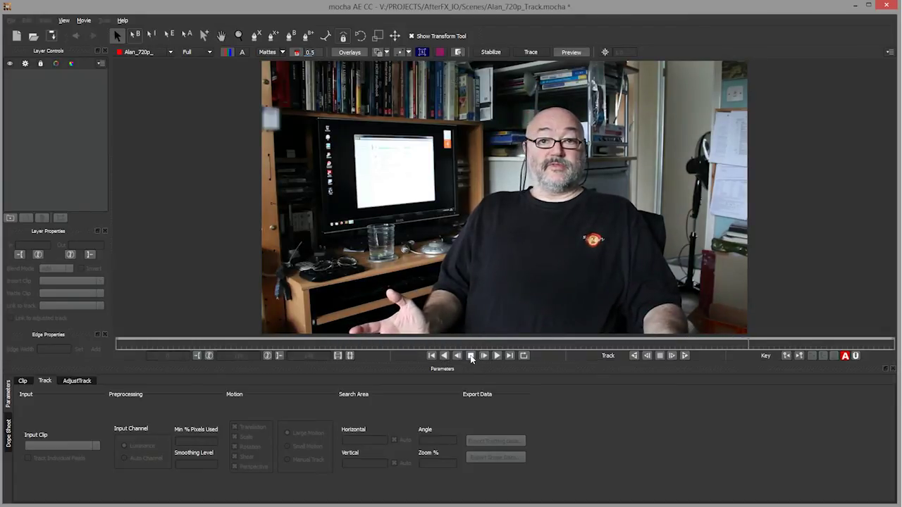
click(471, 356)
click(432, 356)
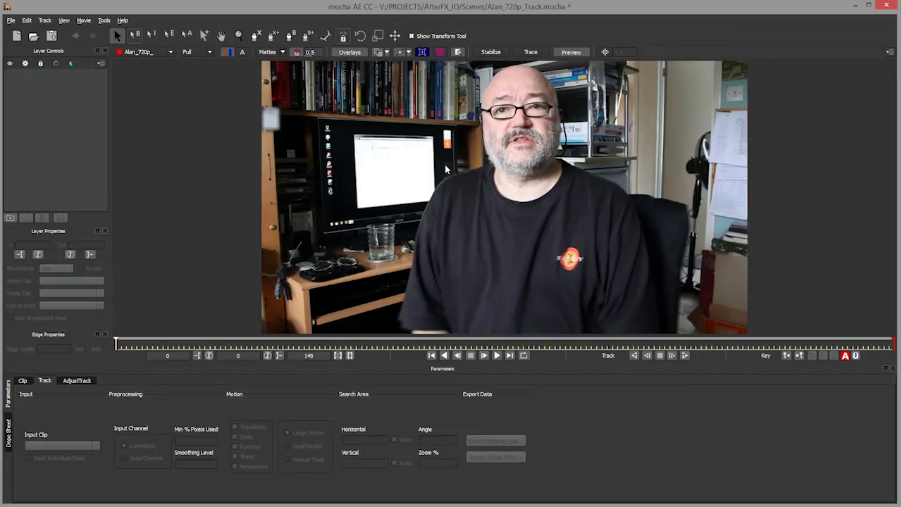
At frame 145, draw a closed four-point X-Spline around the man's right eye and its glasses lens
drag(116, 344, 872, 345)
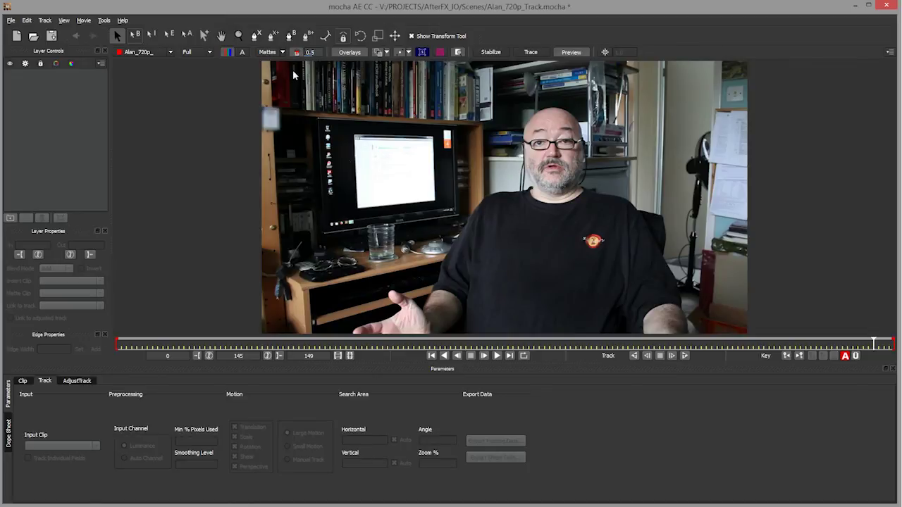
click(256, 36)
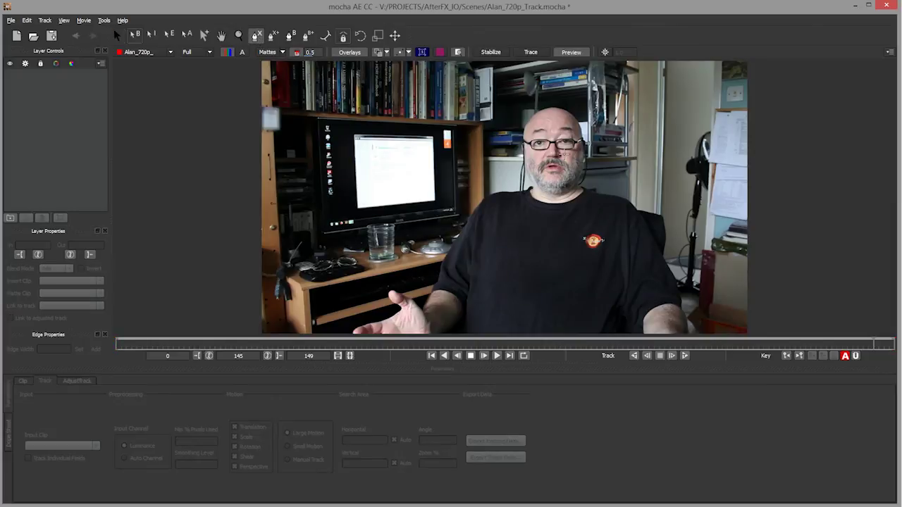
click(528, 138)
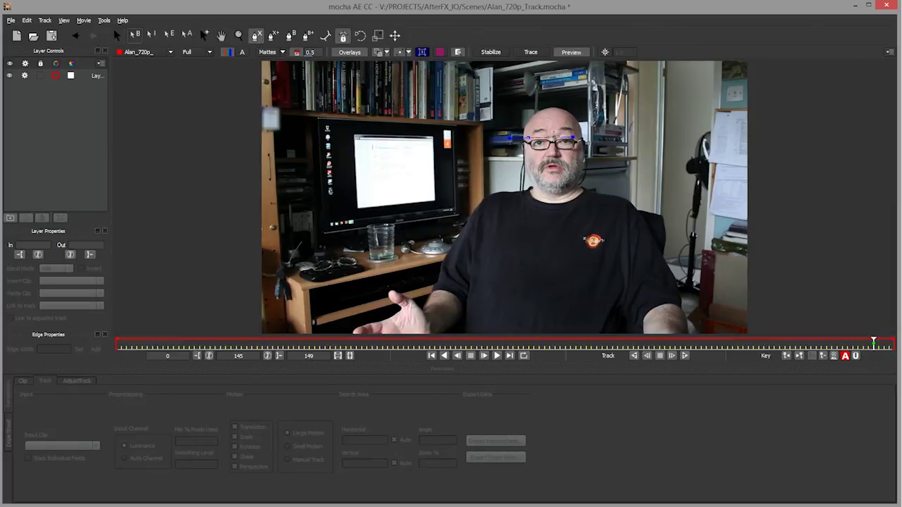
click(553, 138)
click(552, 154)
right_click(527, 152)
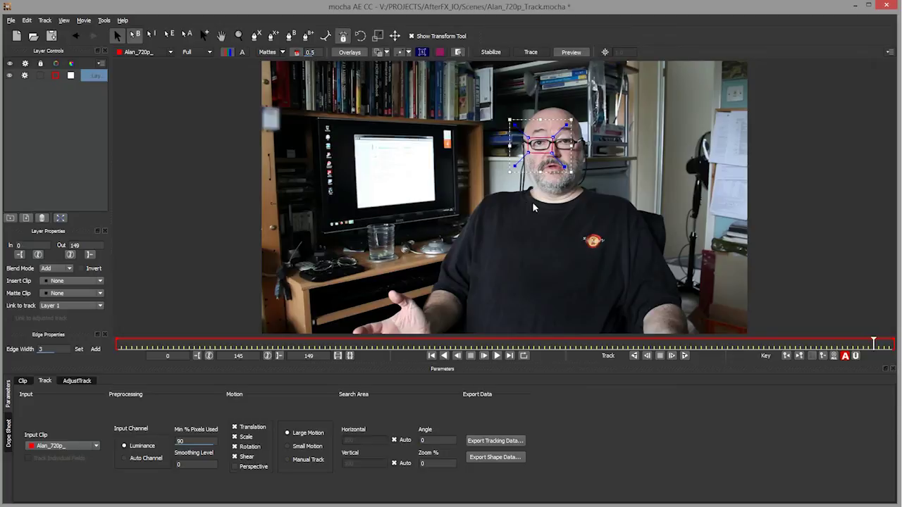
Adjust the X-Spline's control points so the shape fits more closely around the eye and the glasses lens
key(z)
drag(561, 196, 600, 155)
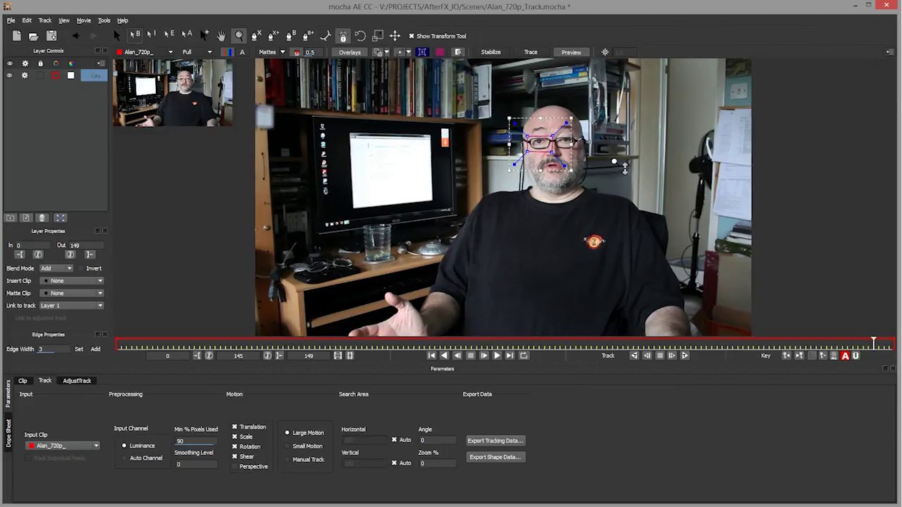
drag(618, 143, 628, 132)
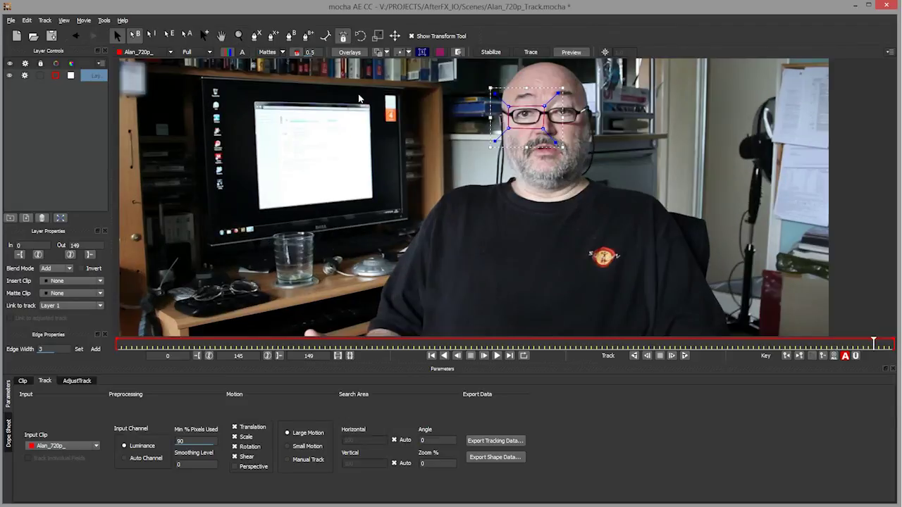
drag(508, 107, 508, 105)
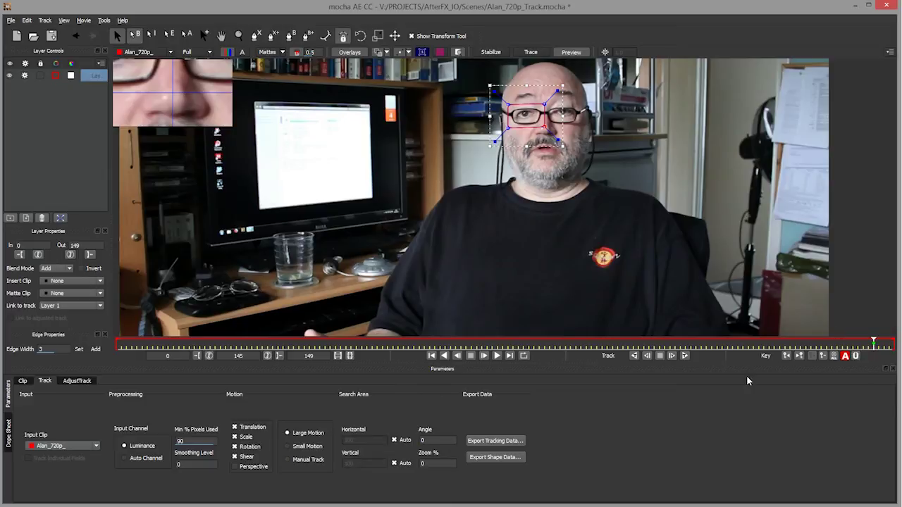
Track the eye layer forward from frame 145 to the last frame and return to frame 145
click(684, 357)
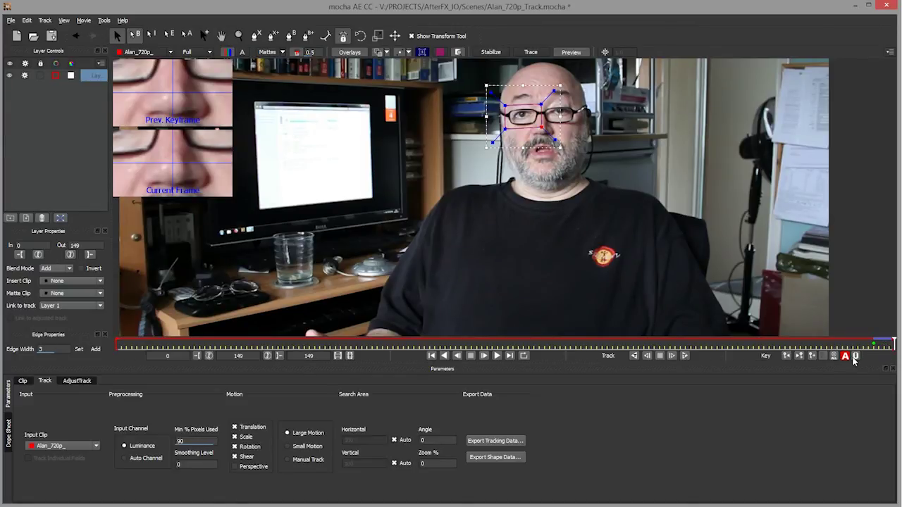
click(885, 344)
drag(885, 343, 874, 343)
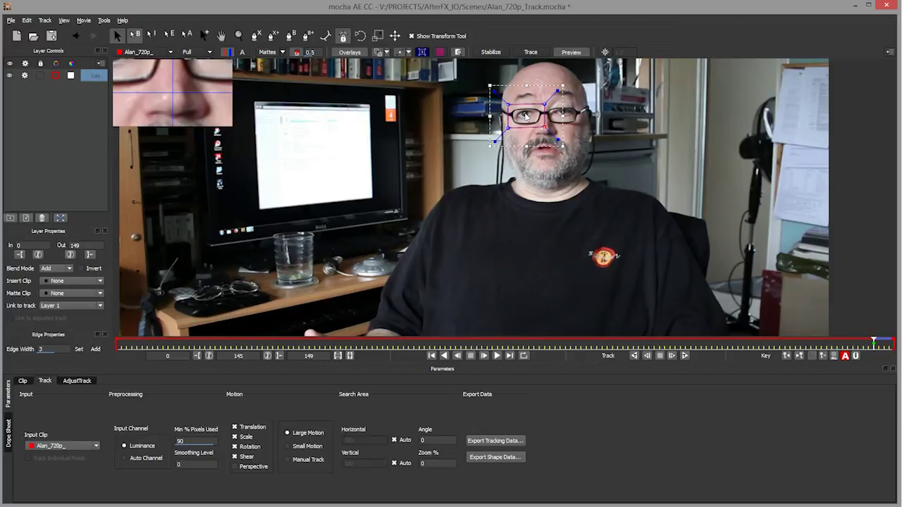
Turn off Shear in the motion options, then track the layer from frame 145 forward to the end and backward to frame 0
click(235, 457)
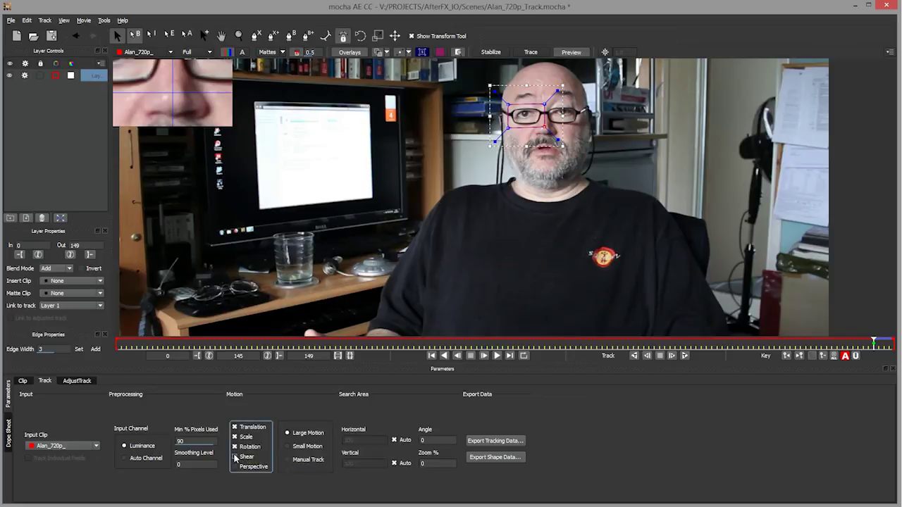
click(236, 458)
click(683, 356)
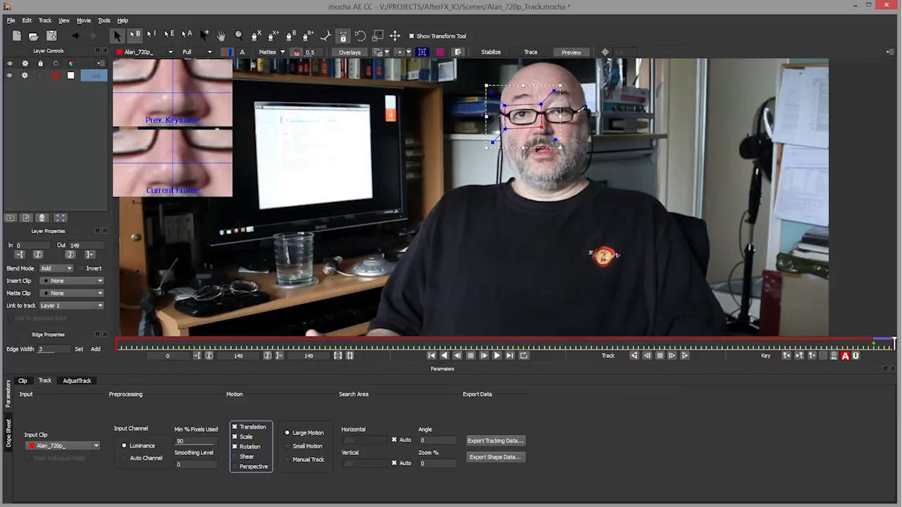
drag(888, 344, 874, 344)
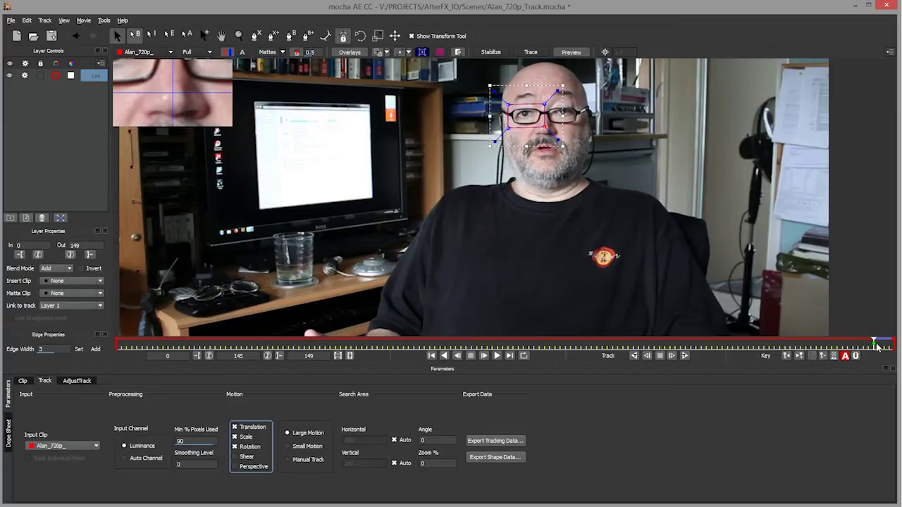
click(634, 355)
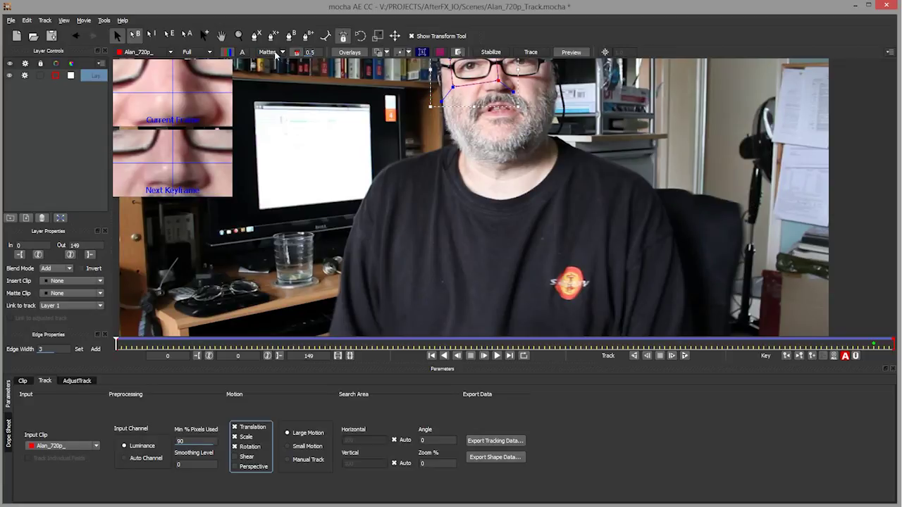
Display the planar surface and step through the frames around frame 145 to check how the track follows the eye
click(221, 35)
drag(516, 163, 513, 214)
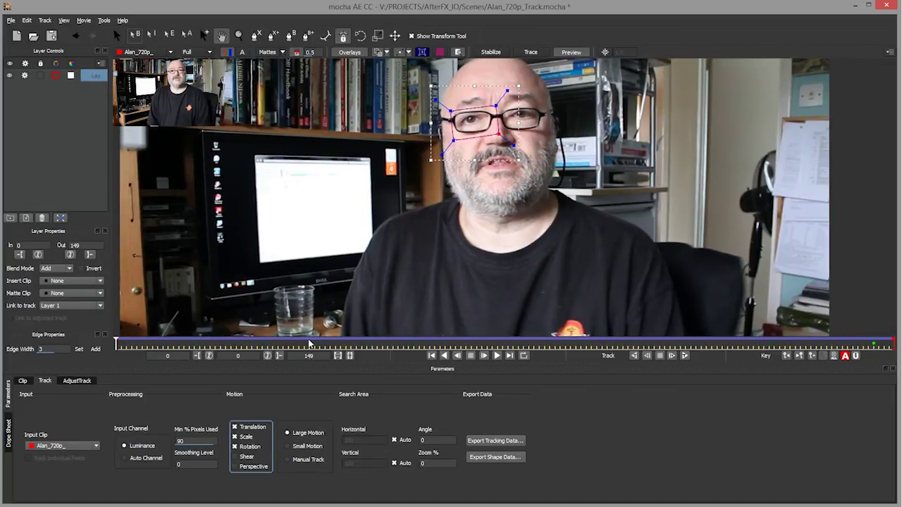
click(423, 53)
click(874, 347)
drag(874, 346, 869, 346)
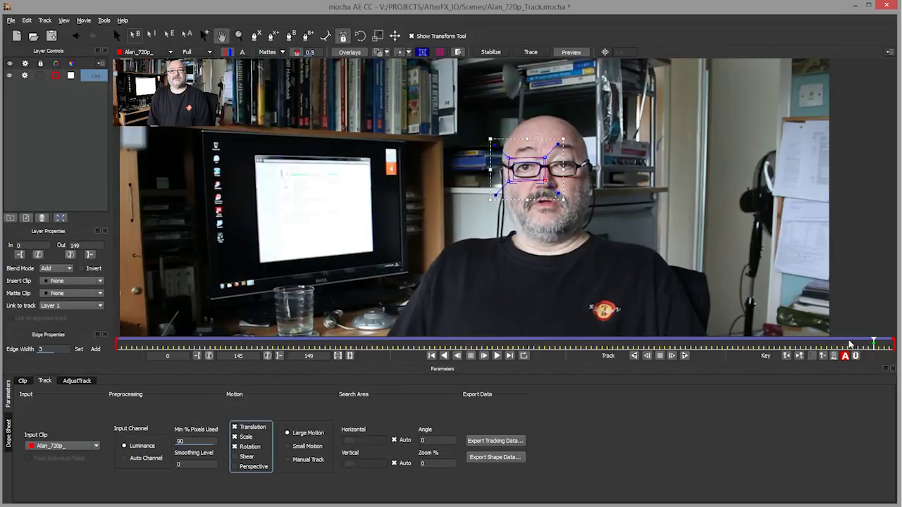
key(Right)
key(Right)
key(Right)
key(Right)
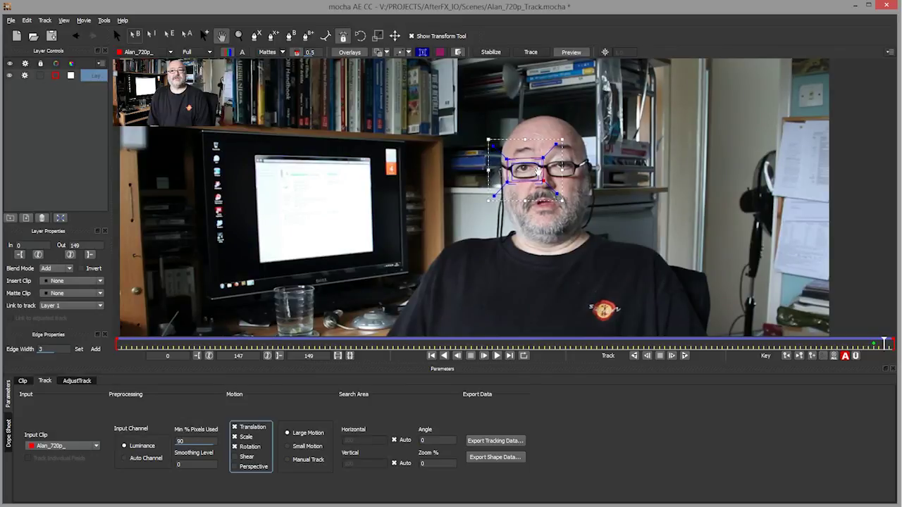
key(Left)
key(Left)
key(Left)
key(Left)
key(Left)
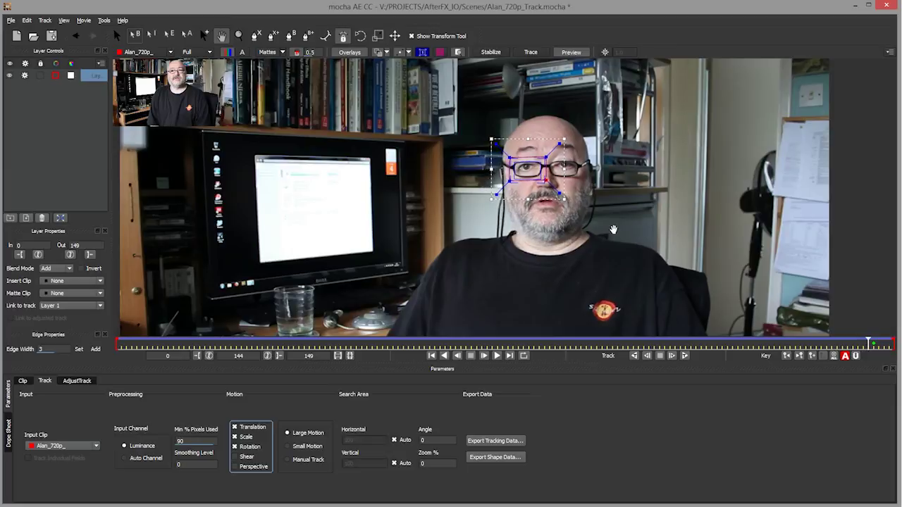
key(Left)
key(Left)
key(Left)
key(Left)
key(Left)
key(Left)
key(Left)
Return to frame 145 with a close-up of the eye and hide the planar surface
drag(833, 343, 874, 343)
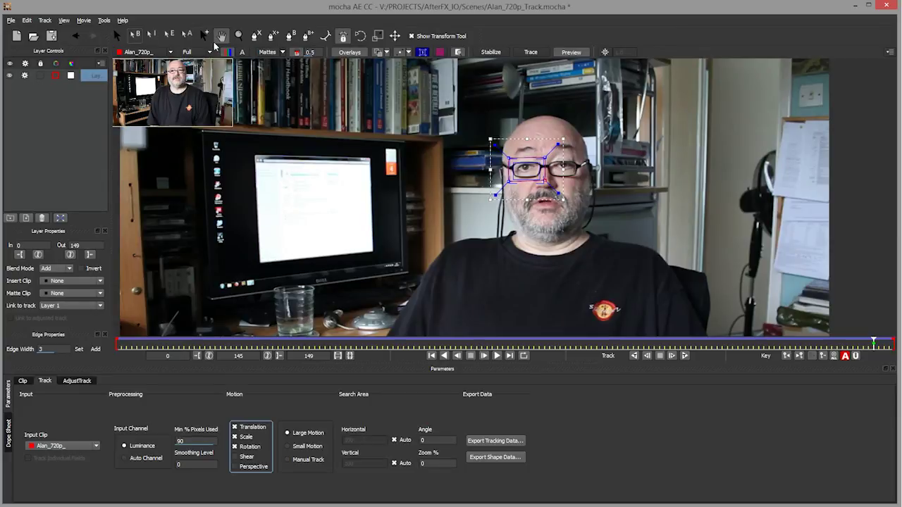
click(239, 35)
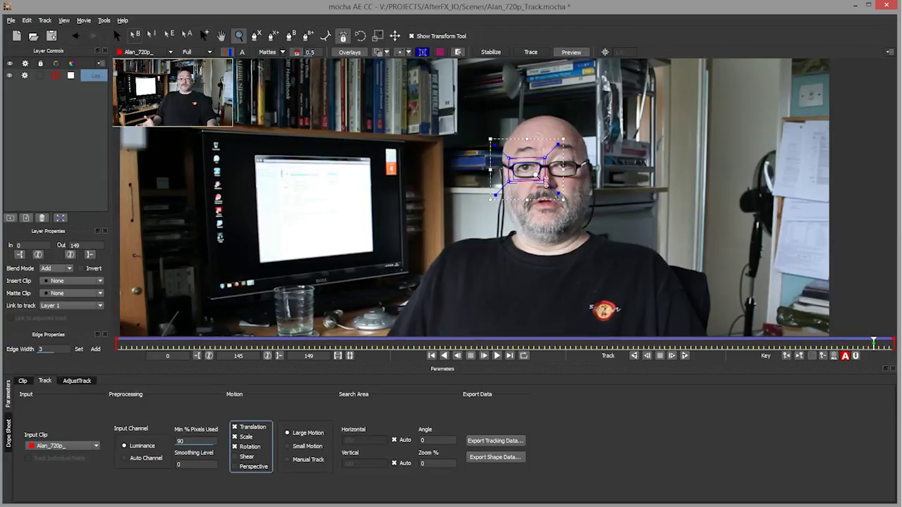
drag(561, 137, 605, 114)
drag(558, 240, 613, 123)
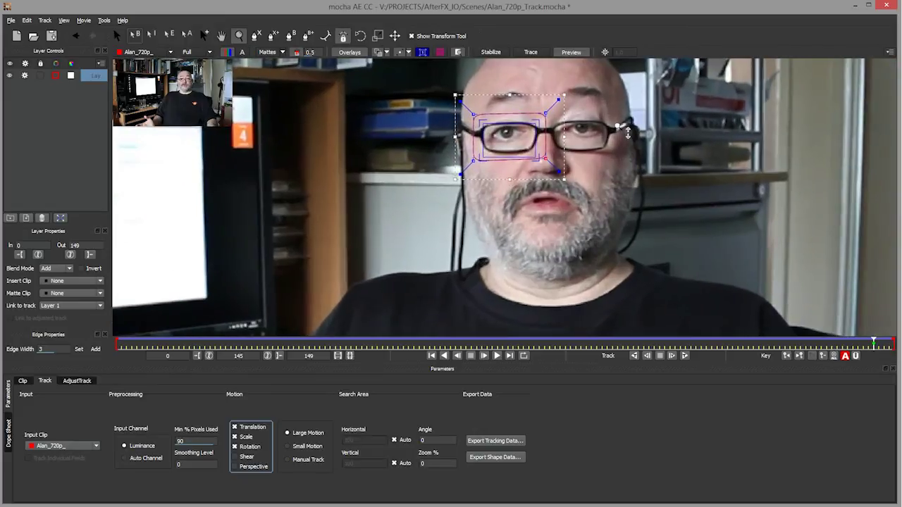
click(423, 52)
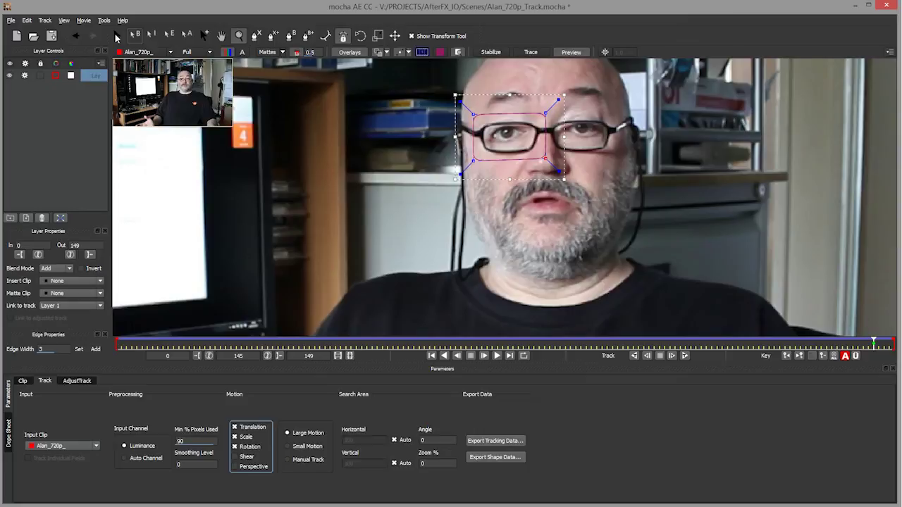
Display the planar surface and shrink it to a small rectangle around the tracked eye at frame 145
click(117, 36)
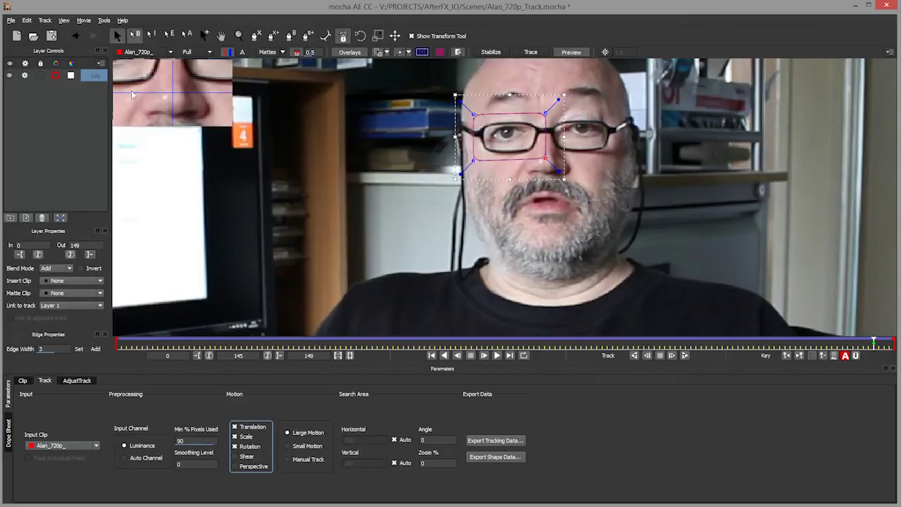
click(459, 52)
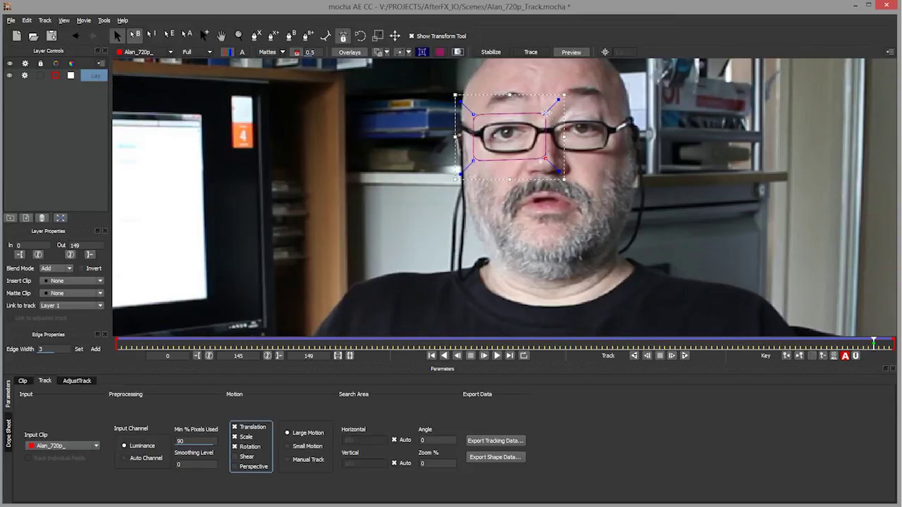
click(422, 53)
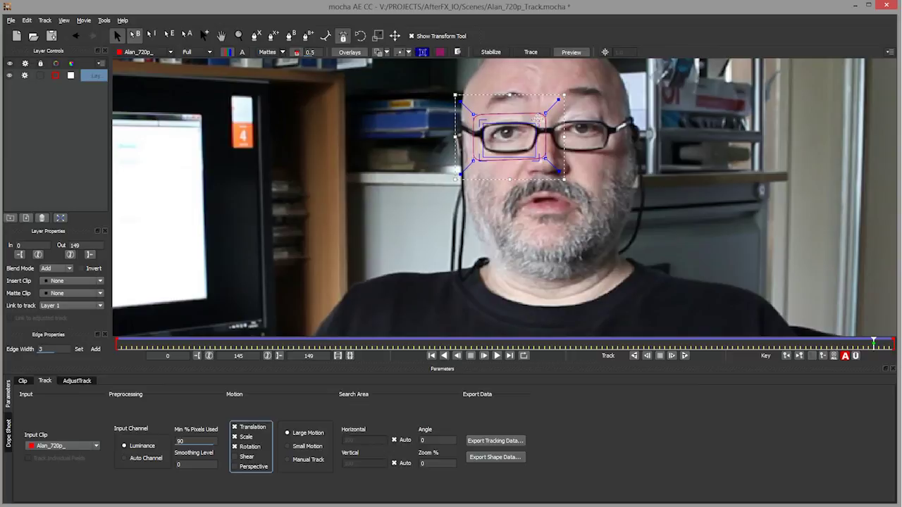
drag(535, 136, 510, 141)
Show the planar grid over the eye, play the clip from frame 0 to check the track, then return to frame 0 and hide the grid
click(440, 52)
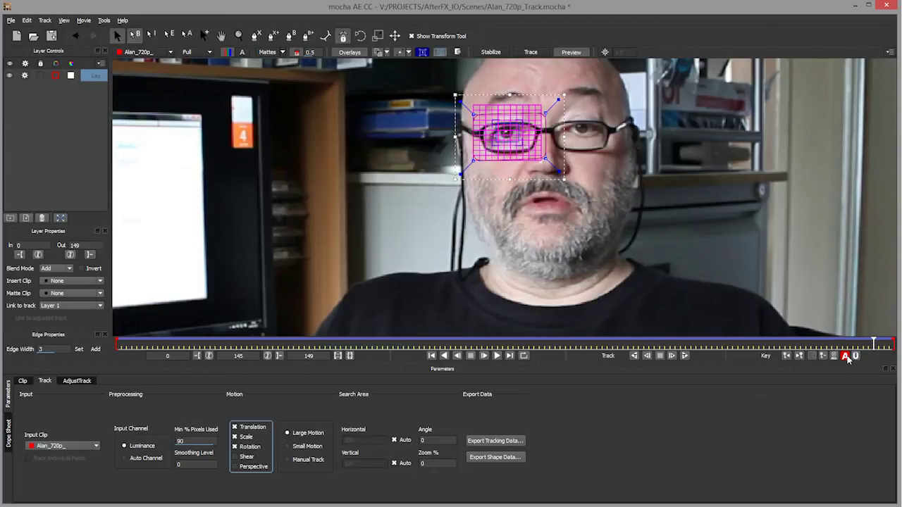
click(431, 356)
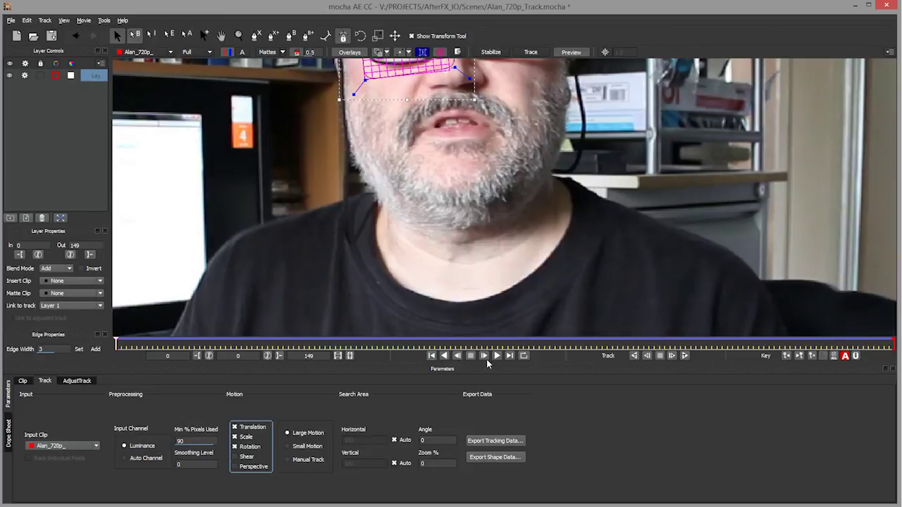
click(64, 21)
click(85, 44)
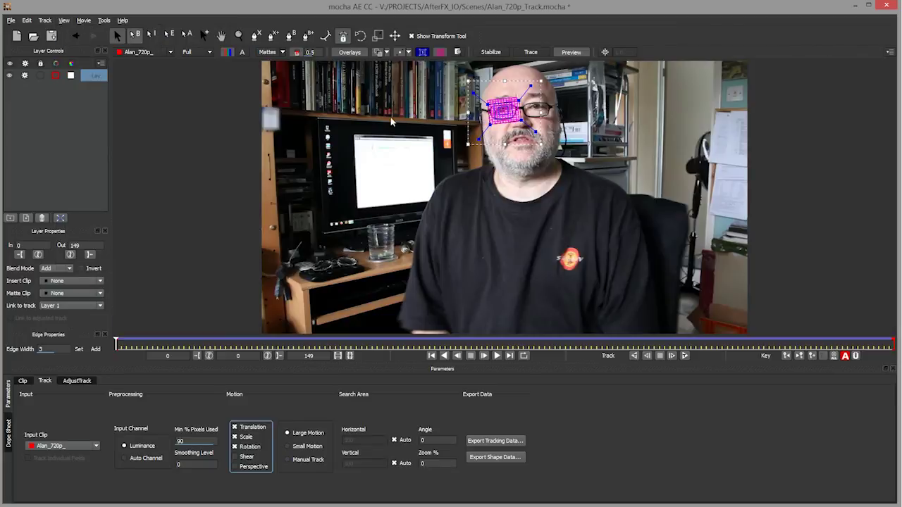
click(496, 355)
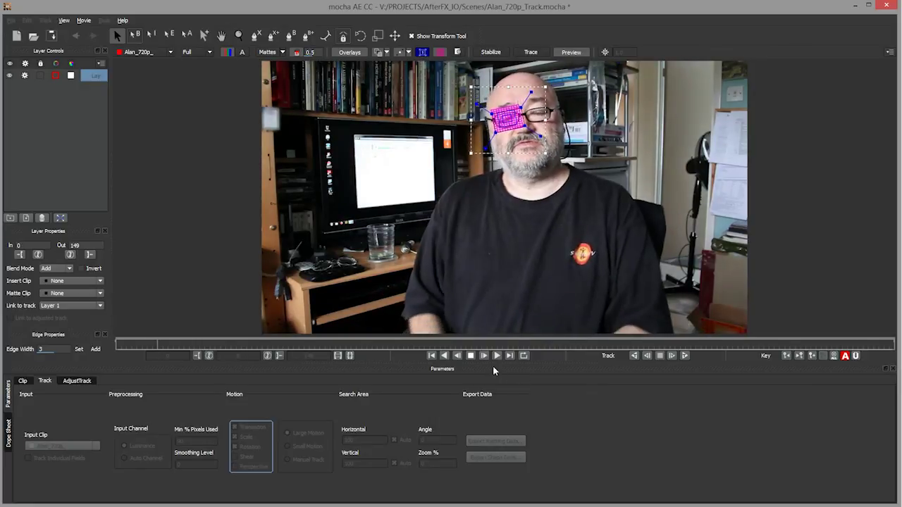
click(472, 356)
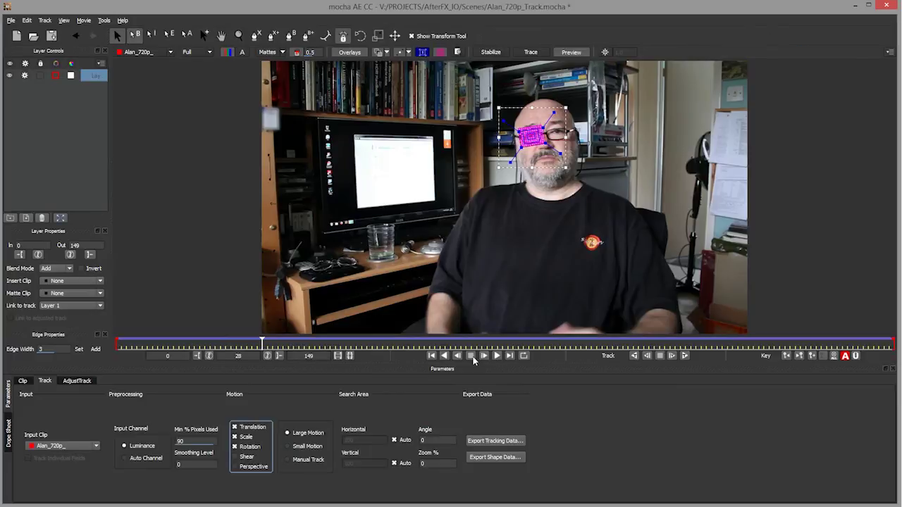
click(432, 356)
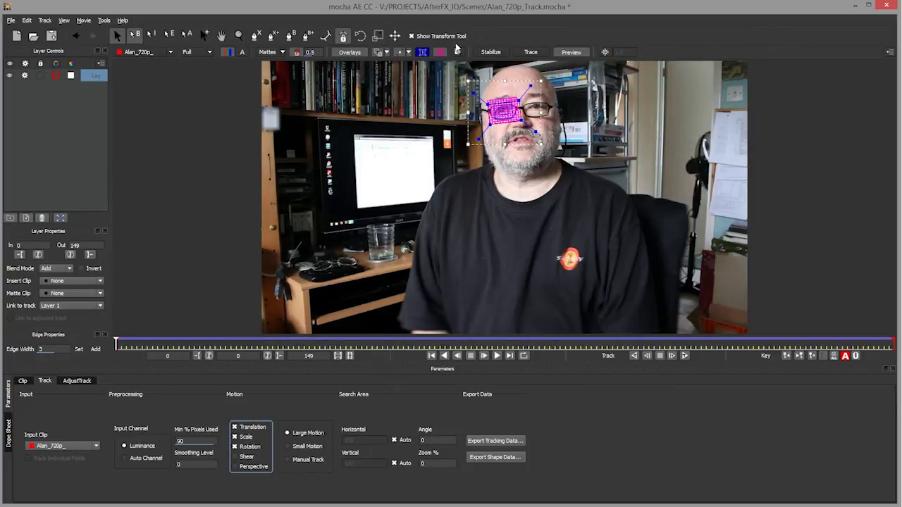
click(440, 54)
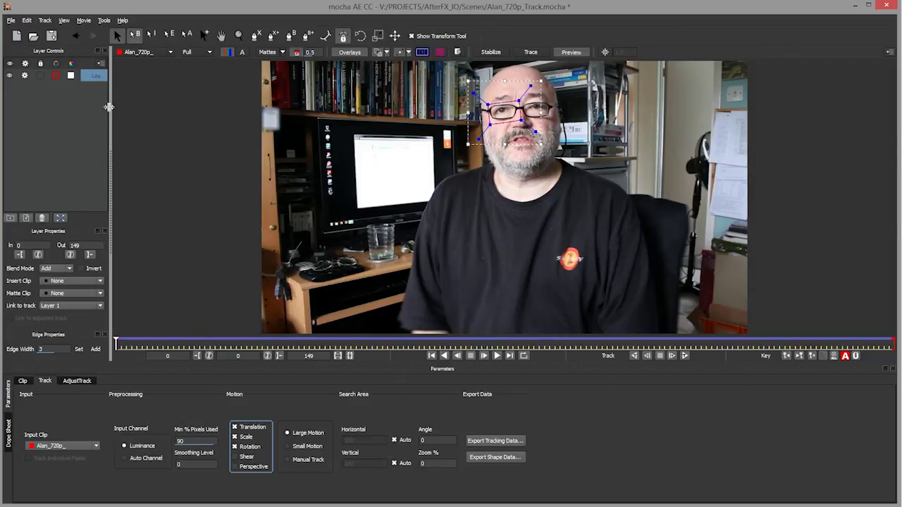
Set the layer's insert clip to Grid8x8 and display its planar surface
drag(111, 157, 134, 157)
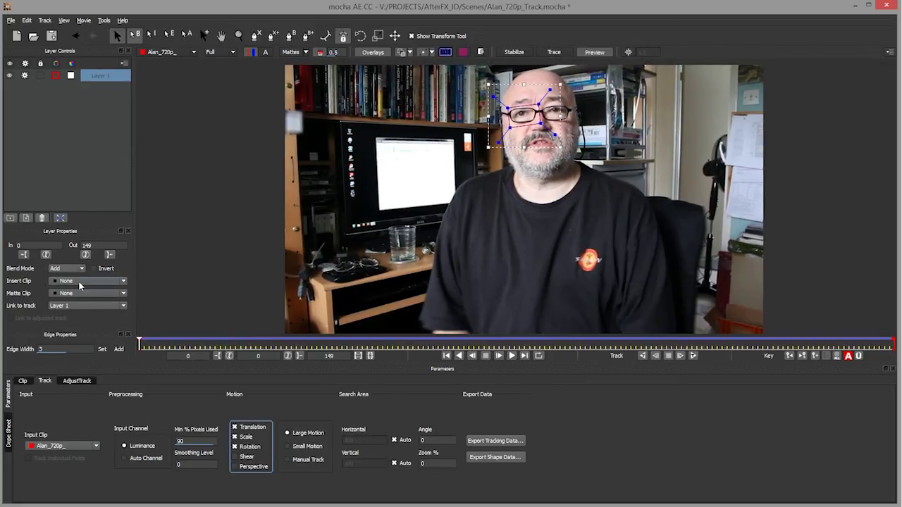
click(121, 281)
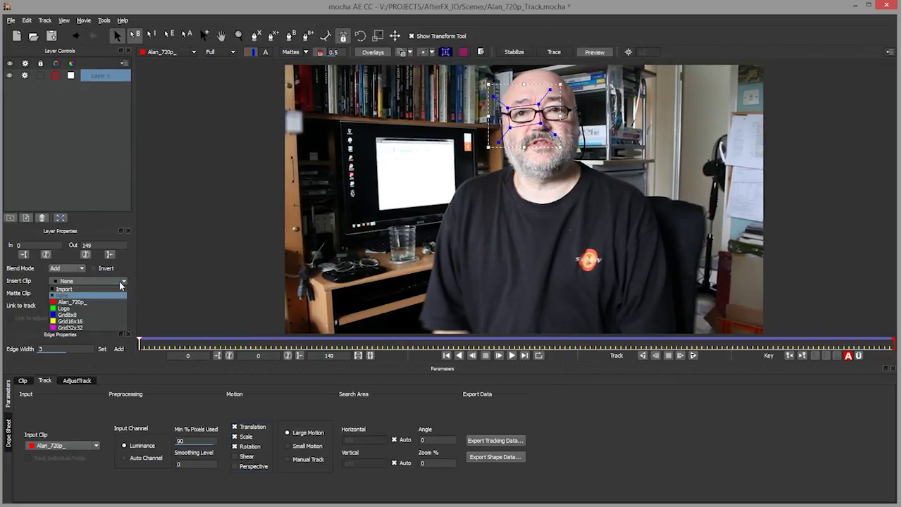
click(84, 315)
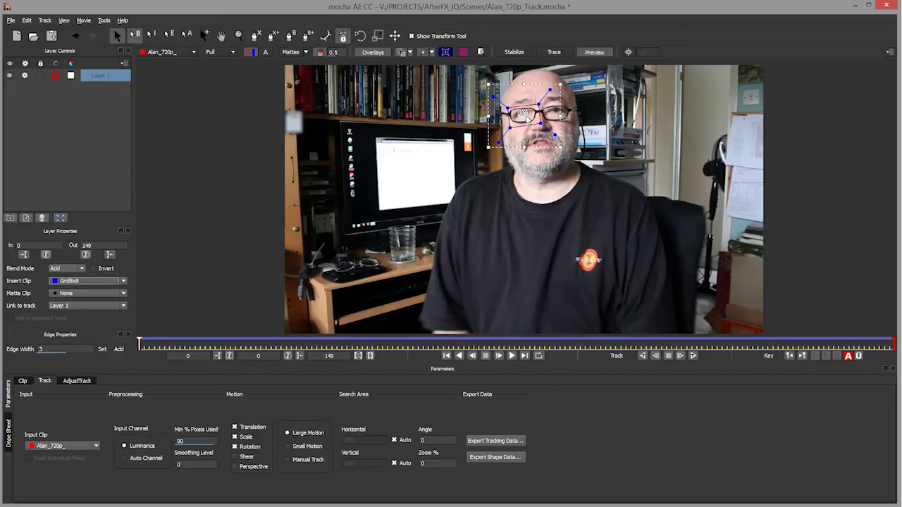
click(449, 53)
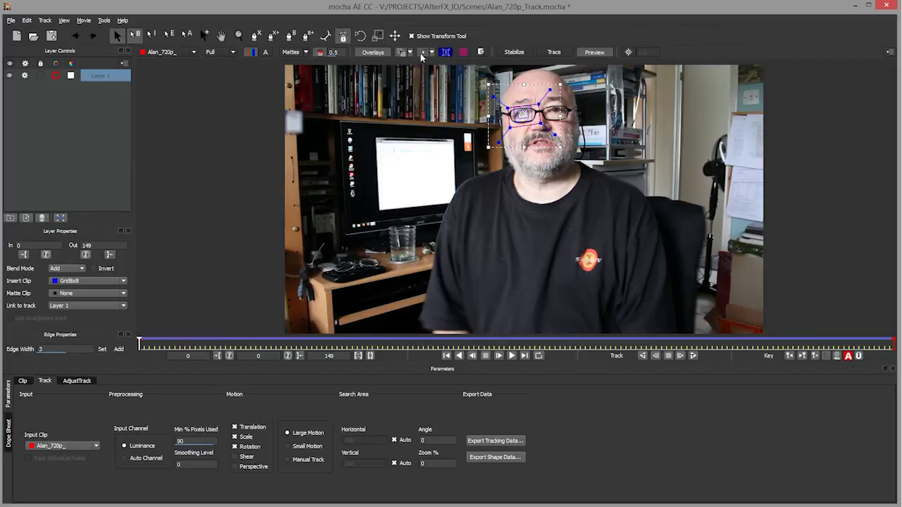
Enlarge the planar surface at frame 0 so that the inserted grid fills the glasses lens over the tracked eye
click(239, 35)
click(522, 110)
click(534, 162)
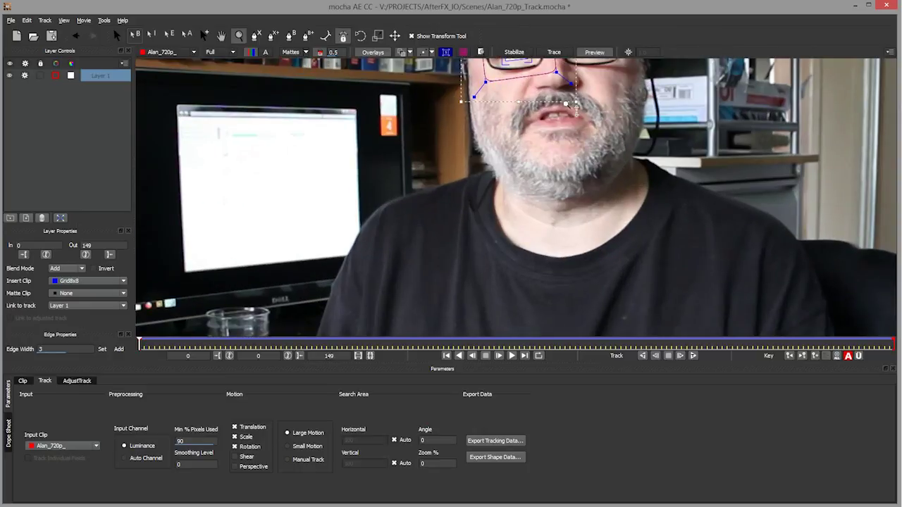
double_click(221, 37)
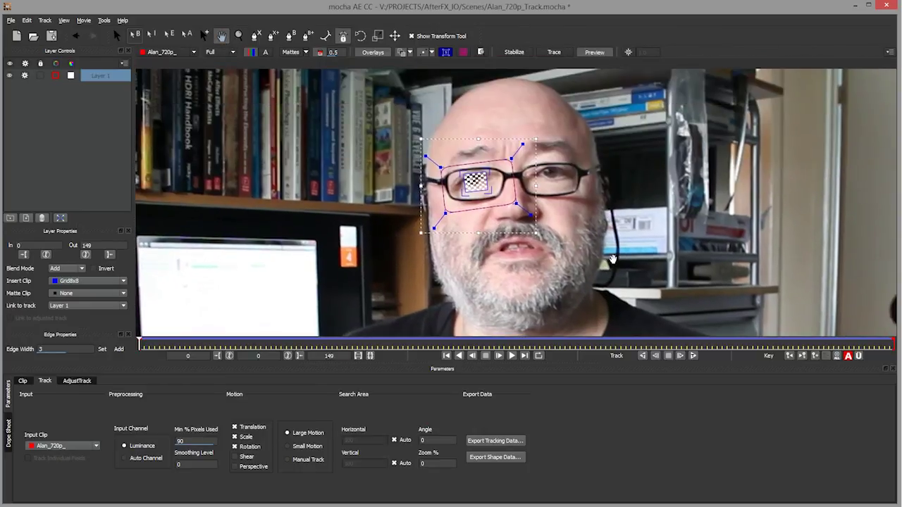
click(117, 36)
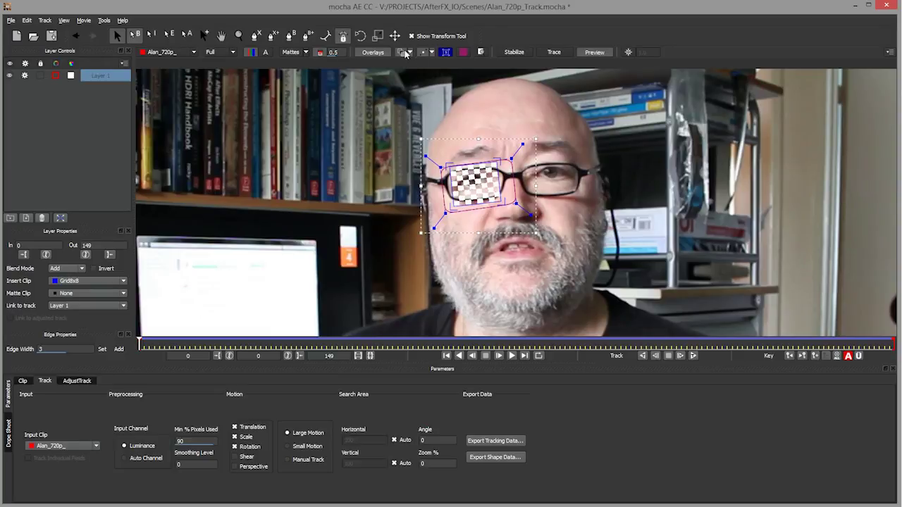
Hide the overlays and run through the whole clip to frame 149 to check how the inserted grid sticks to the eye
click(381, 53)
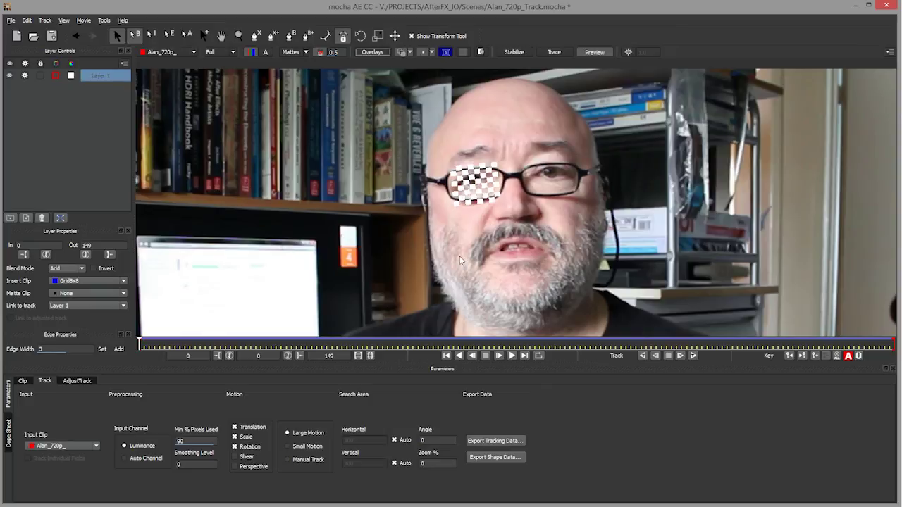
click(64, 20)
click(79, 41)
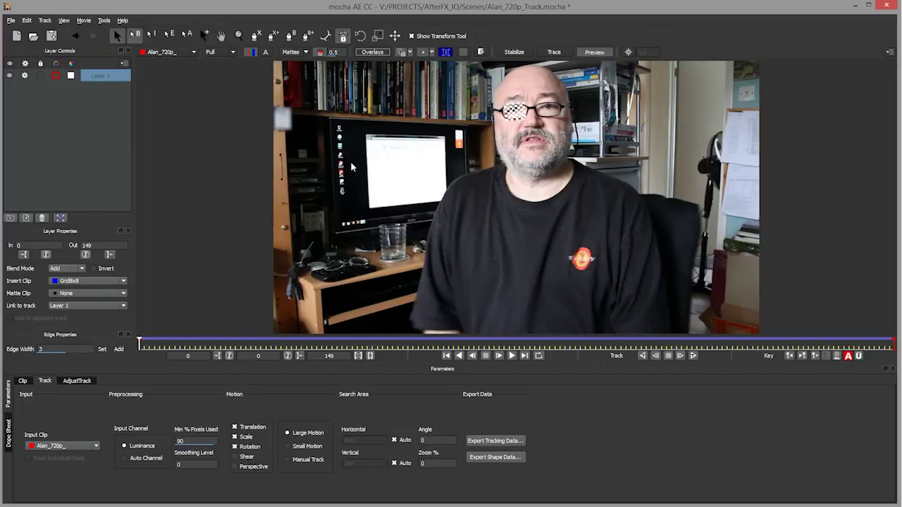
click(512, 357)
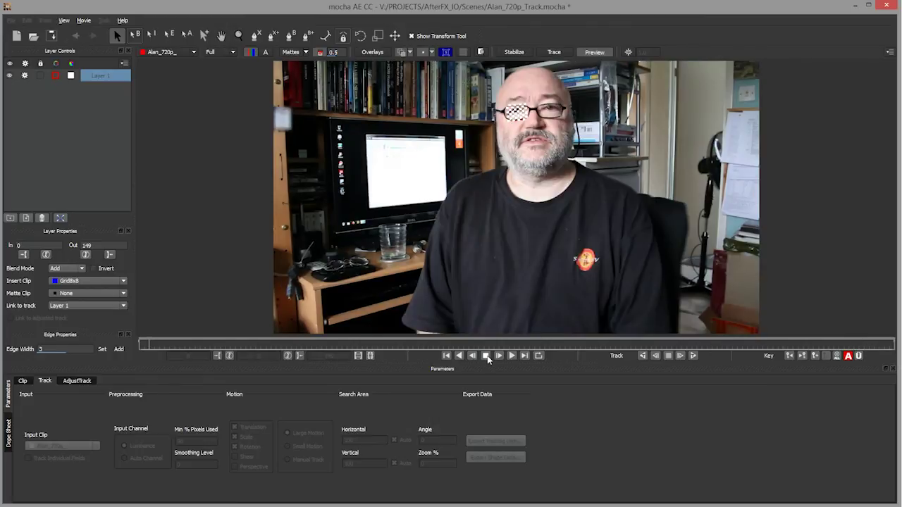
click(486, 355)
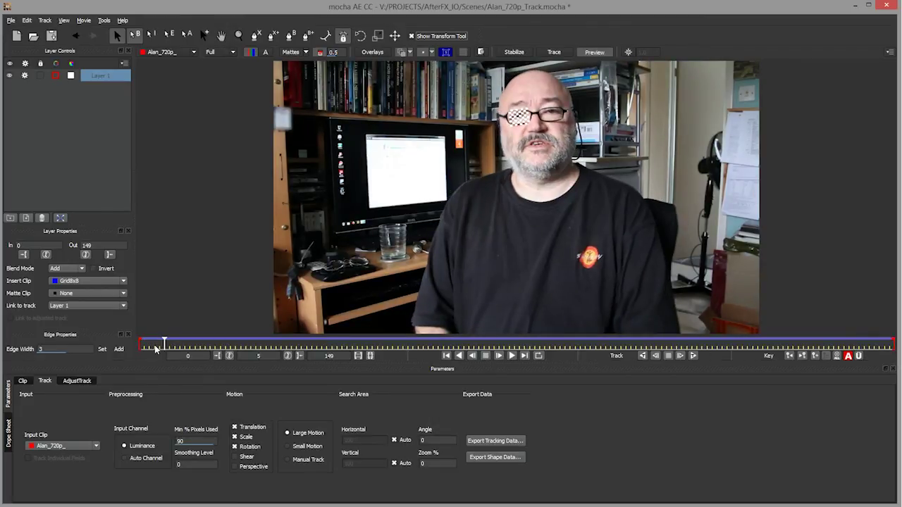
drag(163, 343, 220, 344)
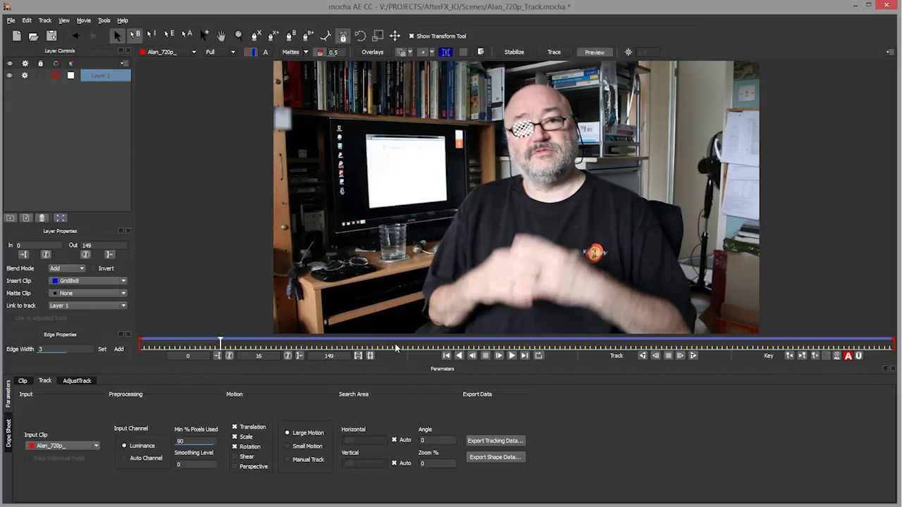
drag(220, 344, 260, 349)
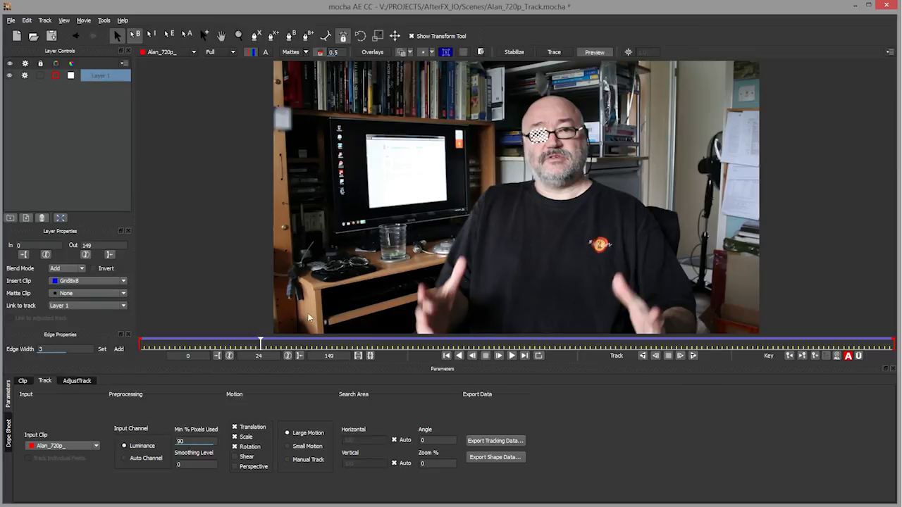
drag(262, 343, 894, 342)
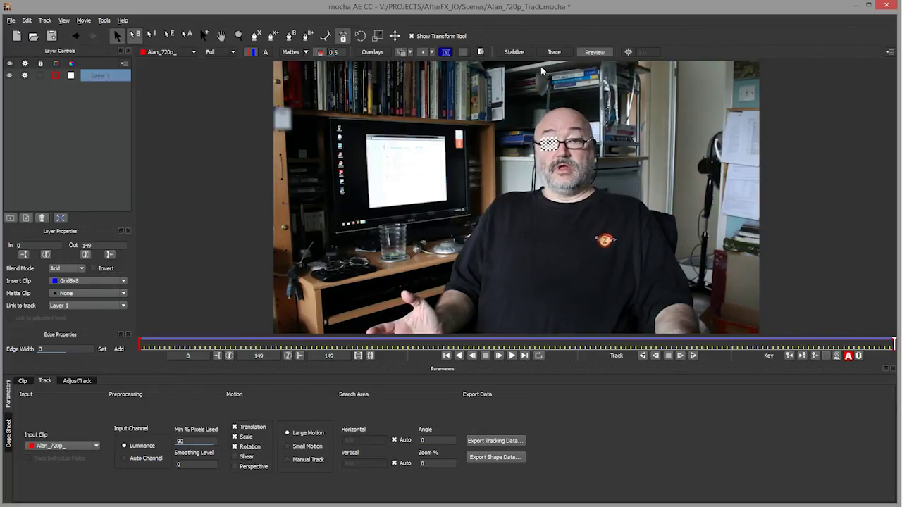
Set the insert clip to None and show the overlays again
click(79, 281)
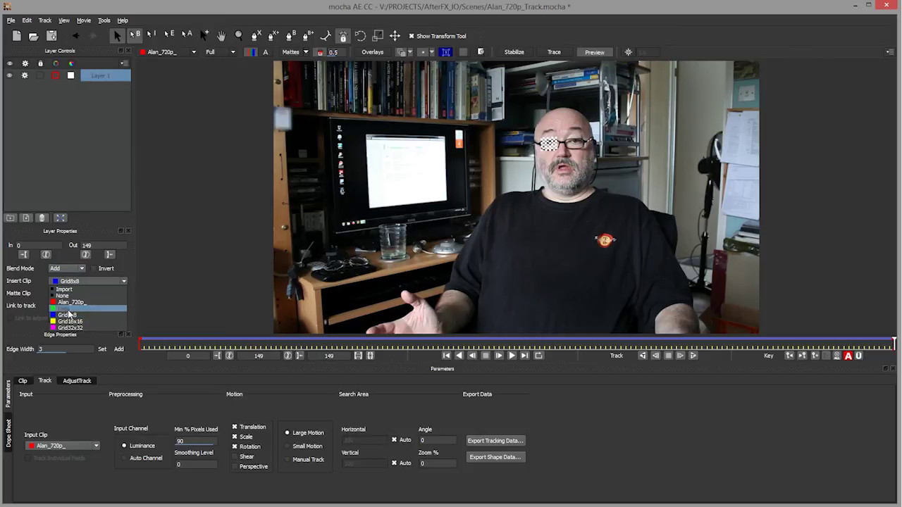
click(69, 295)
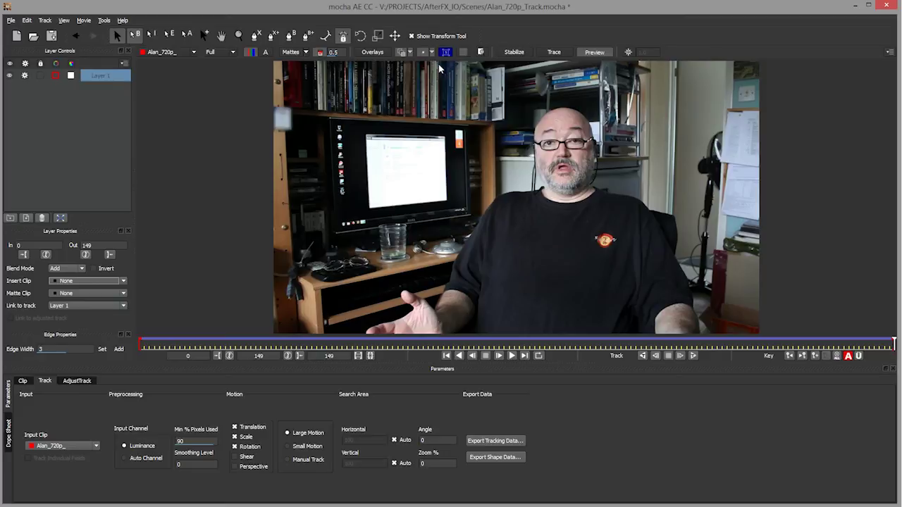
click(373, 53)
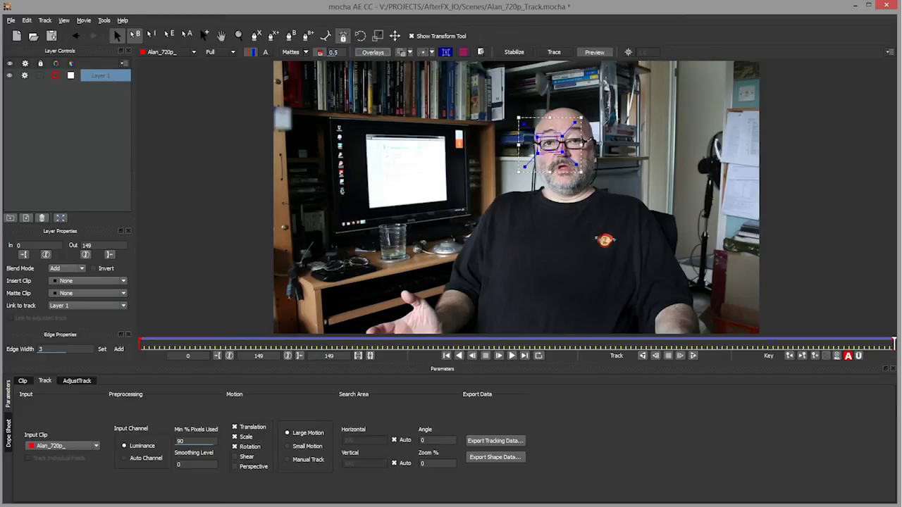
Shrink the planar surface at frame 149 to a small rectangle centred on the pupil of the tracked eye
click(63, 21)
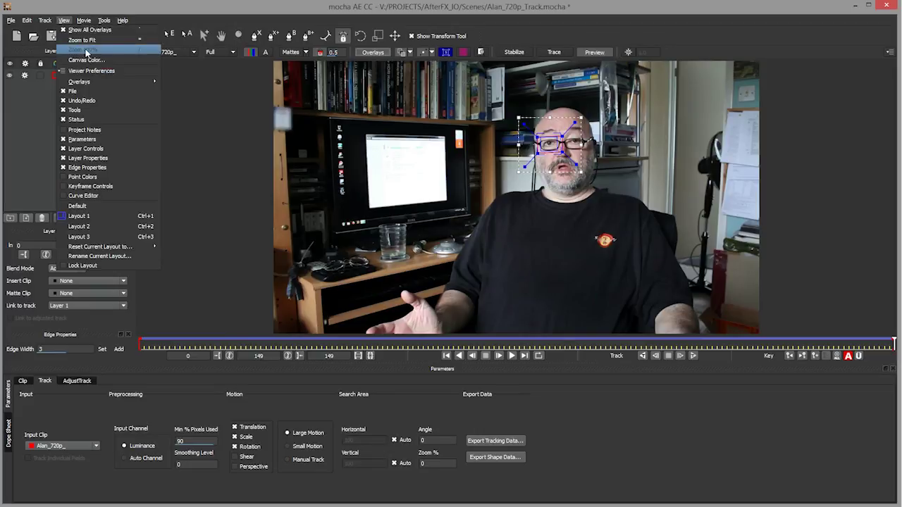
click(205, 9)
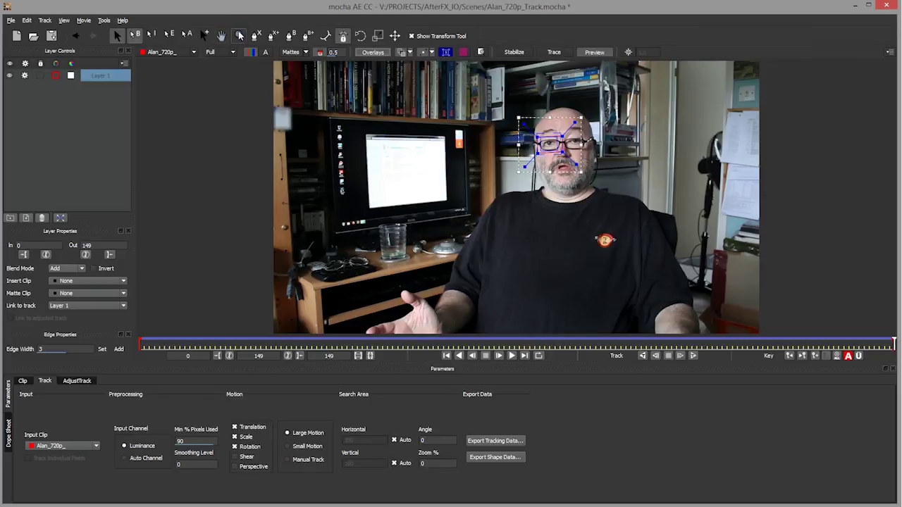
click(241, 35)
drag(555, 141, 643, 154)
drag(593, 210, 653, 142)
key(x)
drag(653, 143, 615, 265)
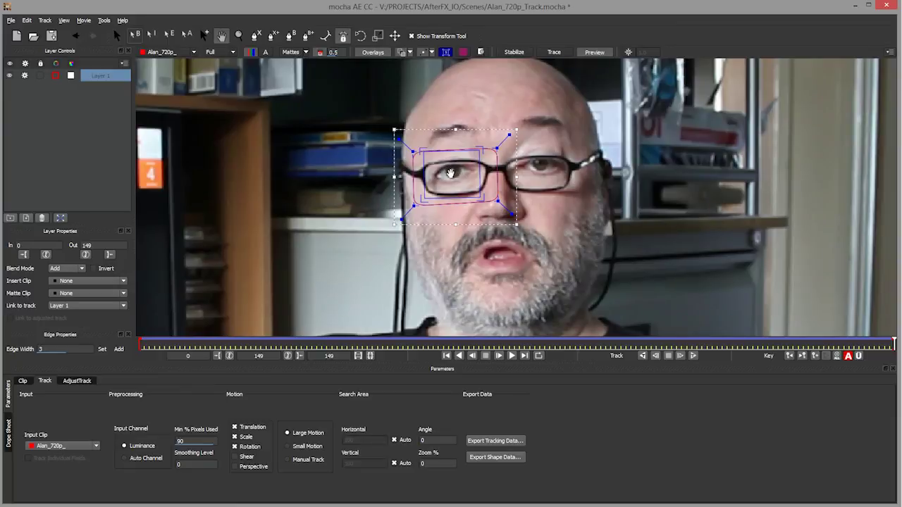
click(117, 39)
drag(478, 164, 449, 163)
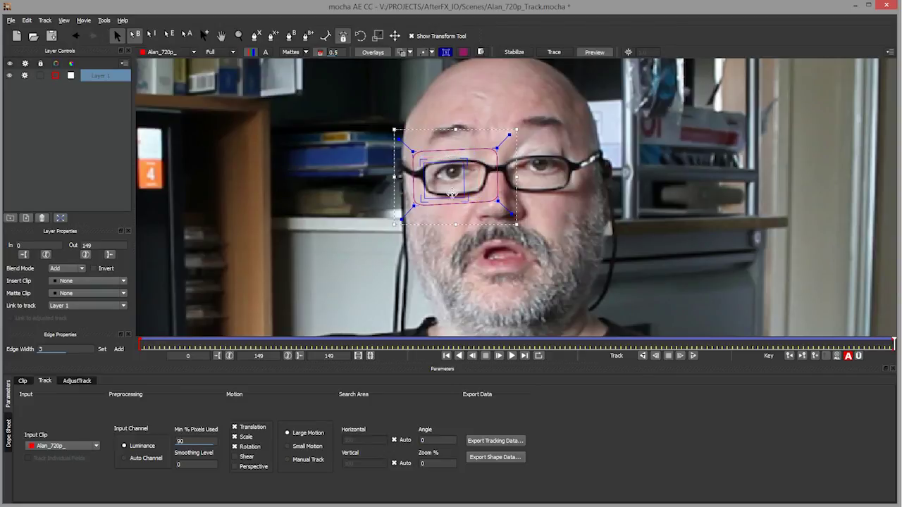
drag(449, 198, 444, 179)
Fit the whole footage in the viewer and play the clip from frame 0 to check the planar surface on the eye
click(64, 20)
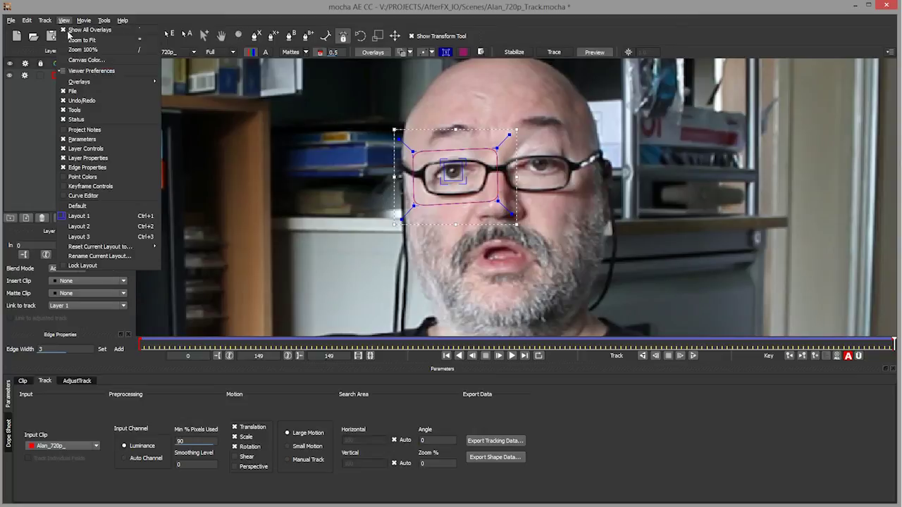
click(74, 40)
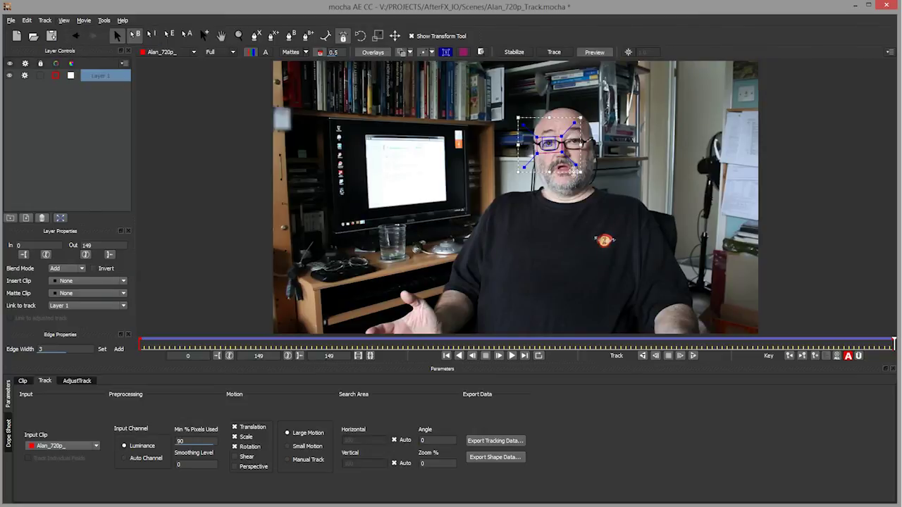
click(447, 356)
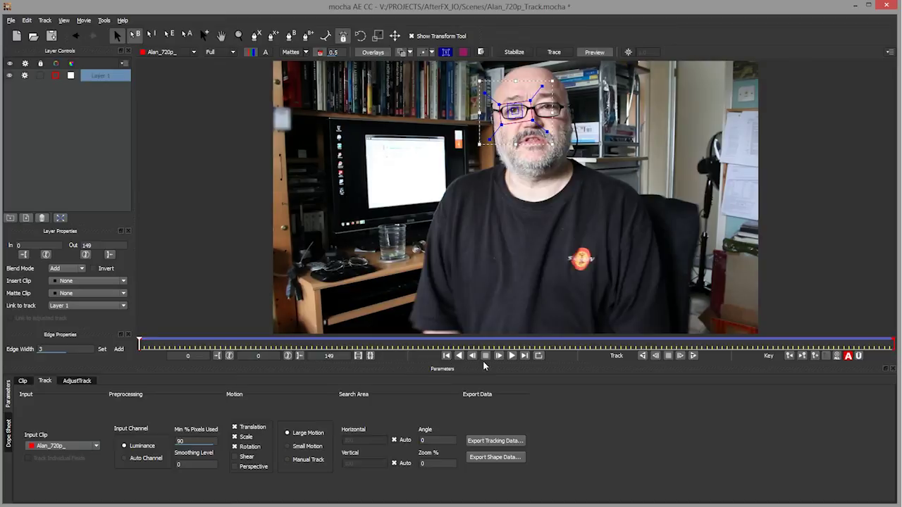
click(512, 356)
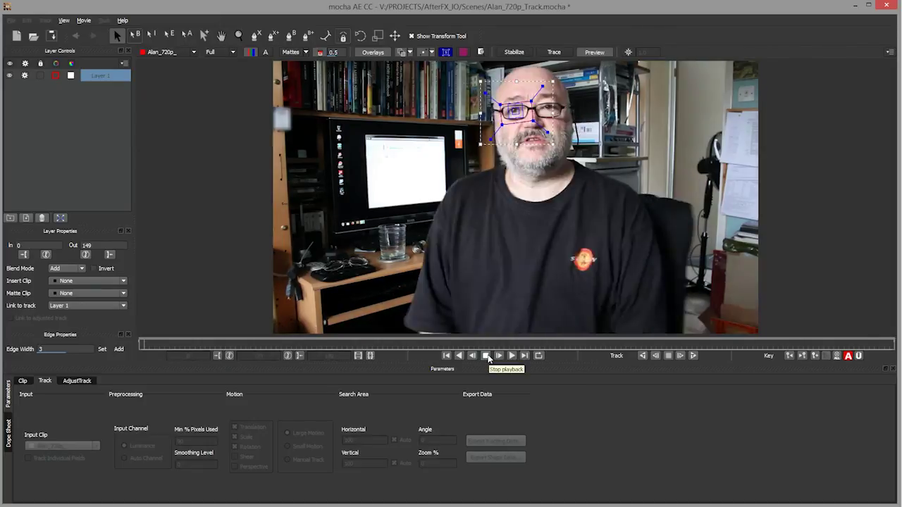
click(488, 357)
click(447, 356)
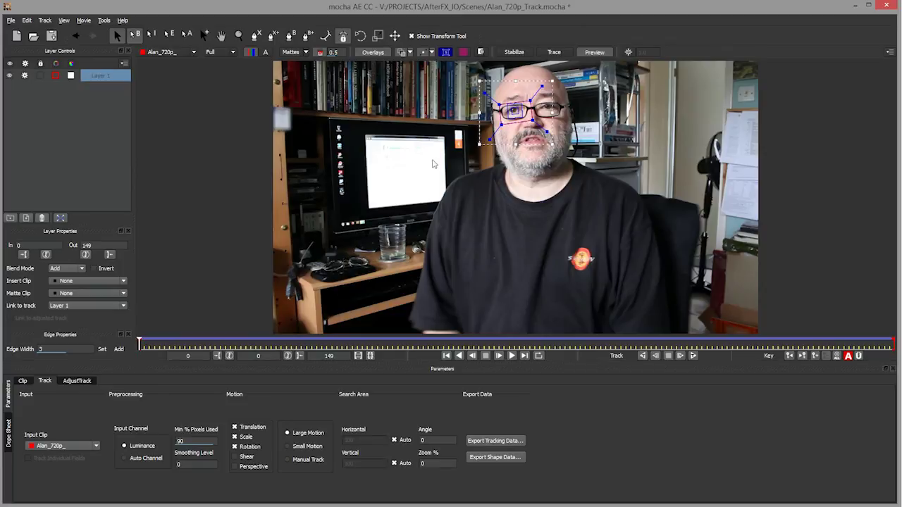
Rename the tracked layer to Track_eye and switch off its processing so it is not tracked again
double_click(101, 79)
text(Track_eye)
key(Return)
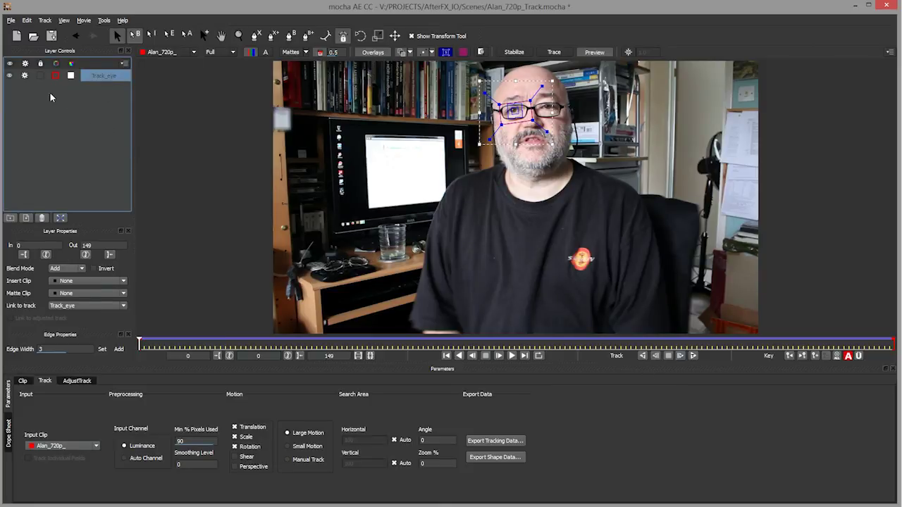
click(24, 75)
click(40, 75)
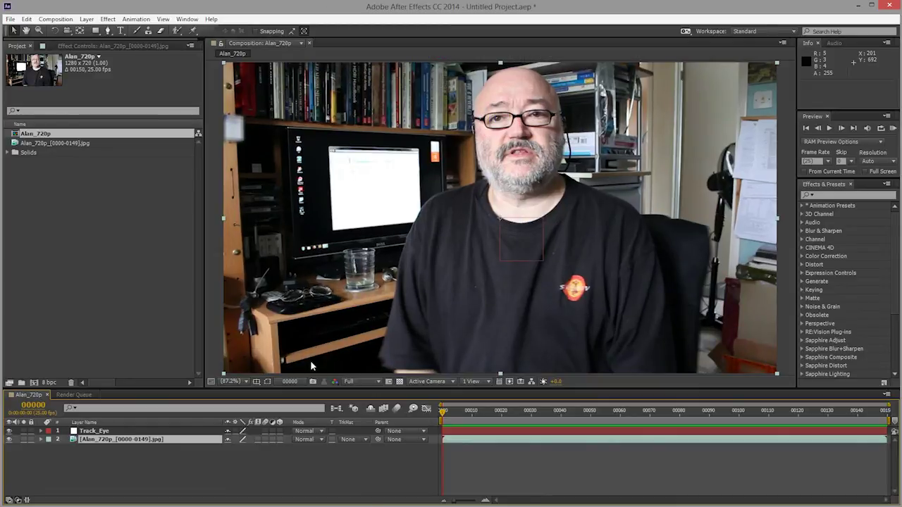
Select the Track_Eye null in After Effects, and in mocha copy Track_eye's tracking data to the clipboard as After Effects Transform Data
click(102, 432)
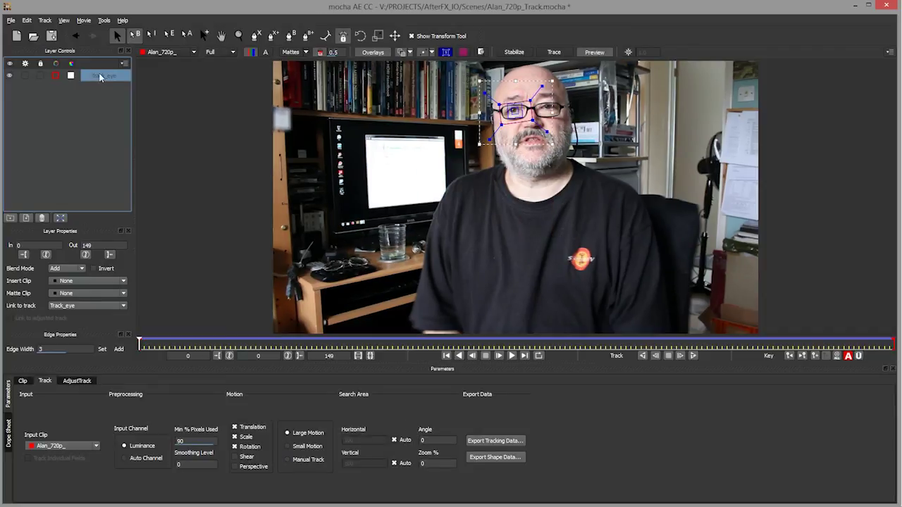
click(490, 441)
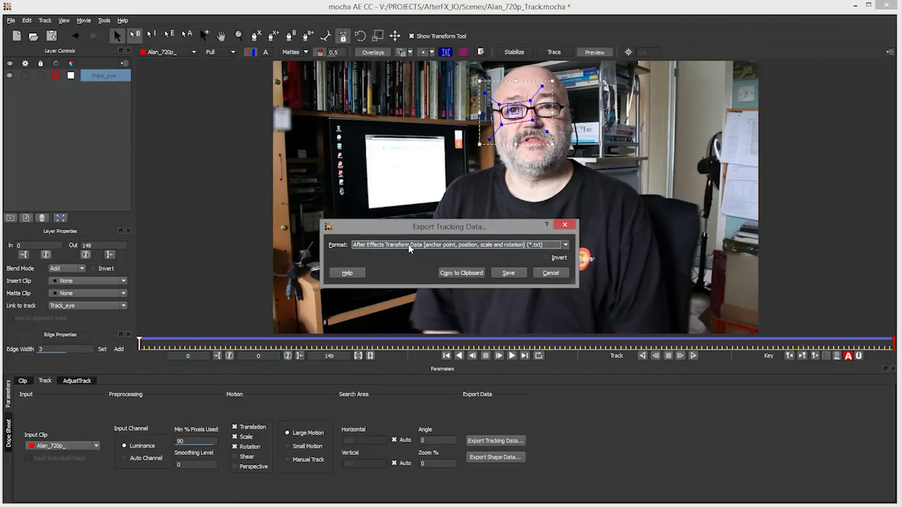
click(568, 246)
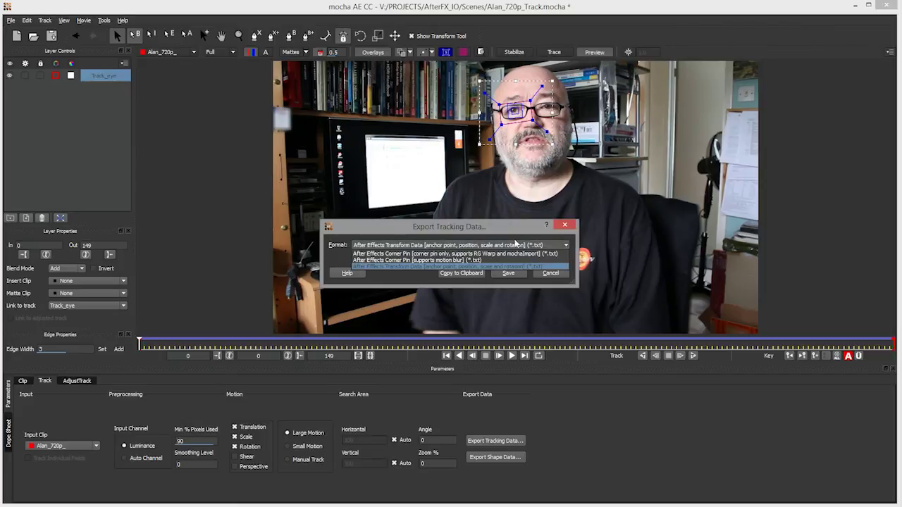
click(422, 260)
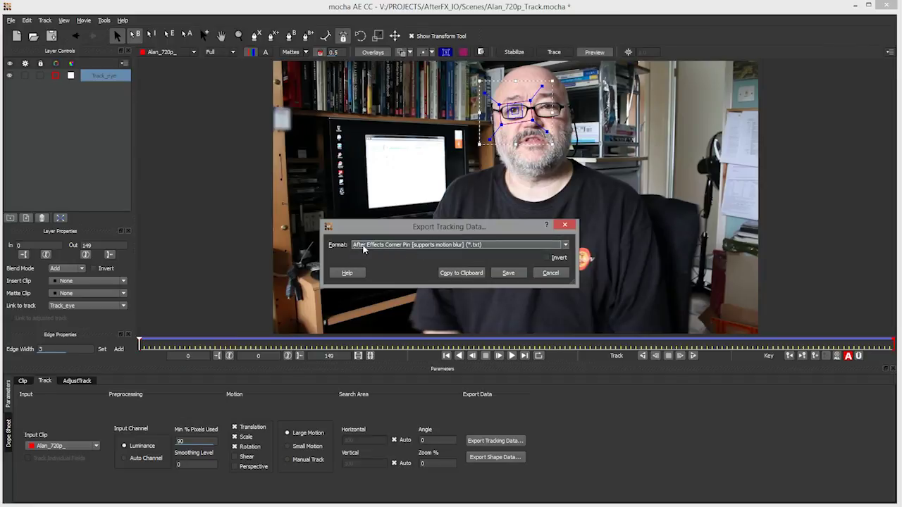
click(568, 248)
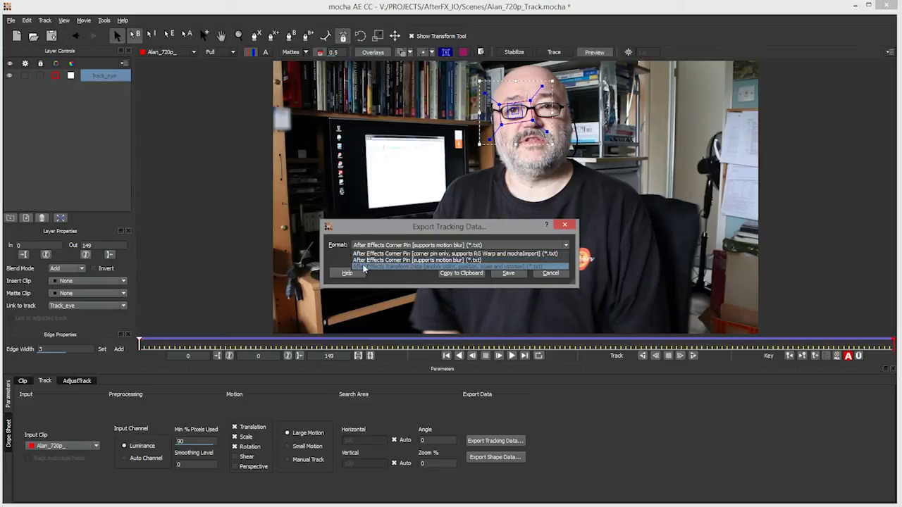
click(409, 267)
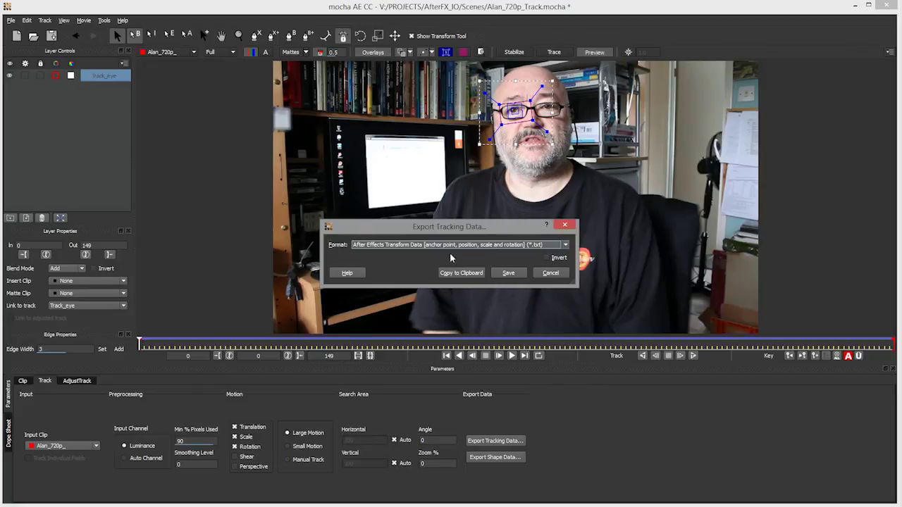
click(465, 275)
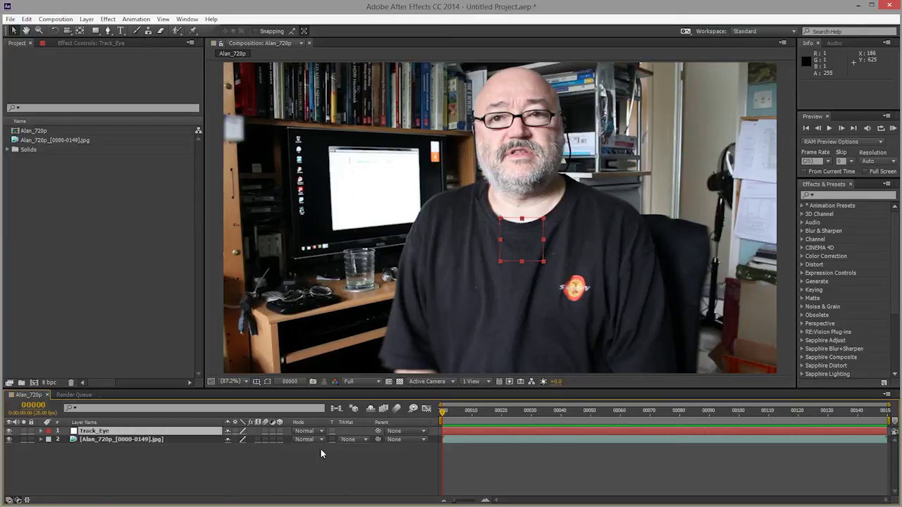
Switch to After Effects, reveal the Track_Eye null's transform properties and set the current time to frame 0
click(585, 413)
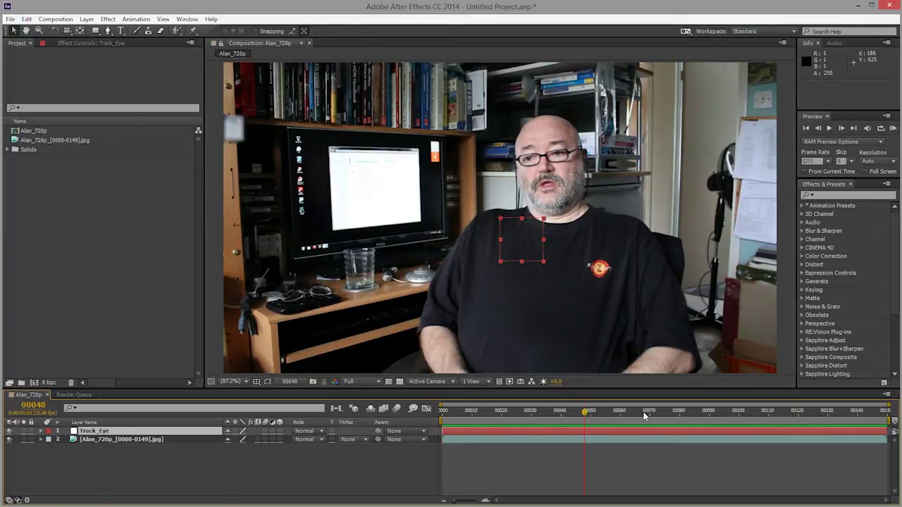
click(40, 431)
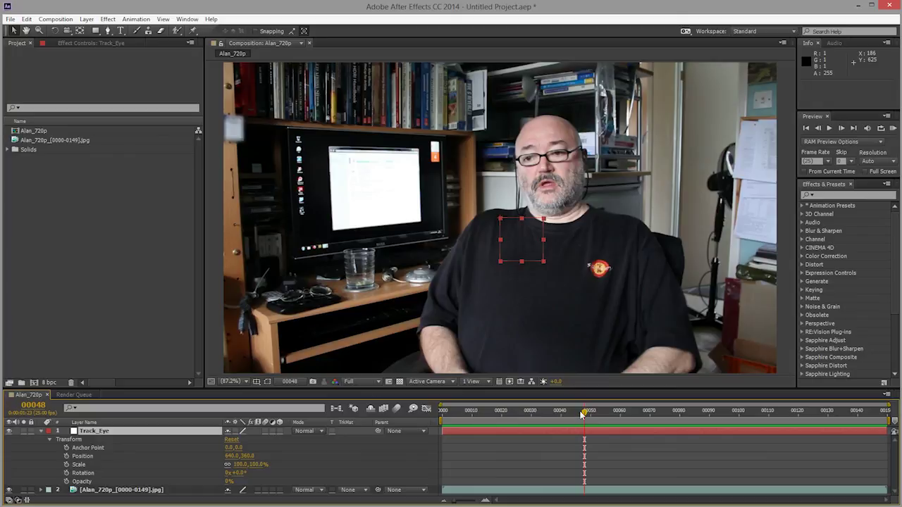
drag(586, 415, 426, 421)
click(552, 414)
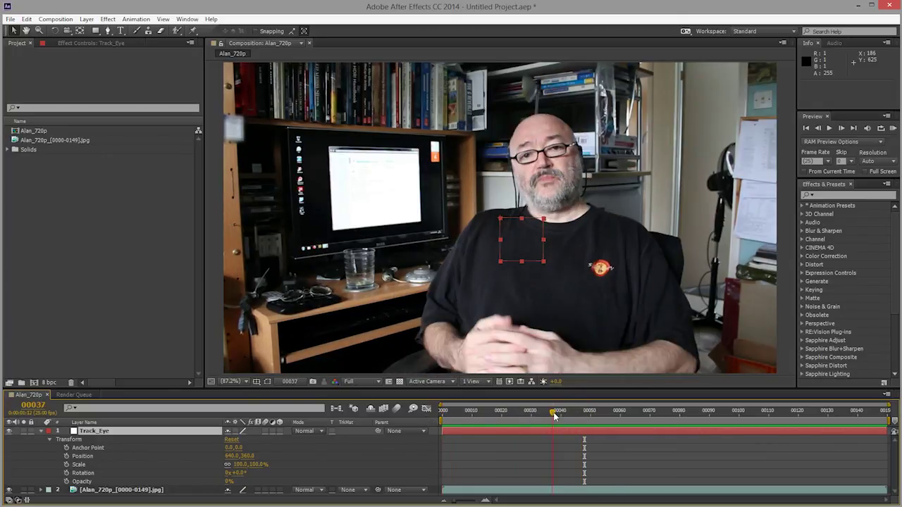
click(807, 129)
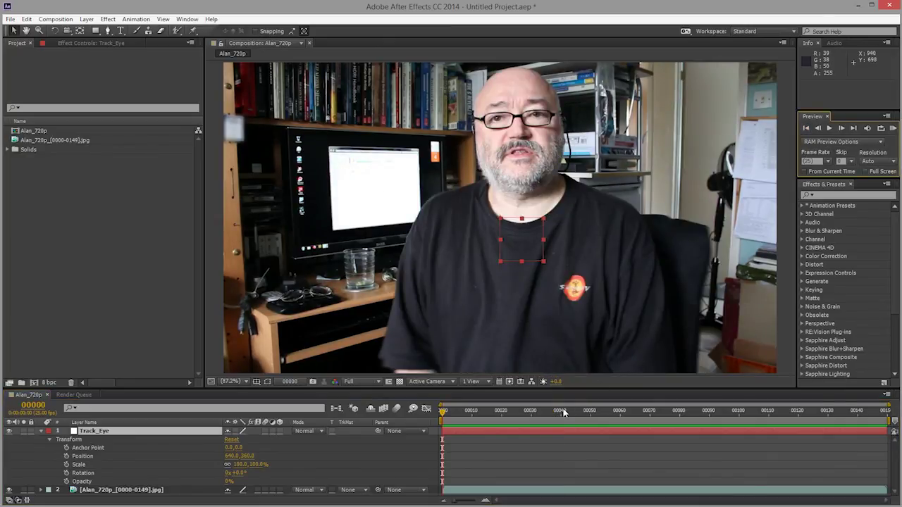
click(564, 413)
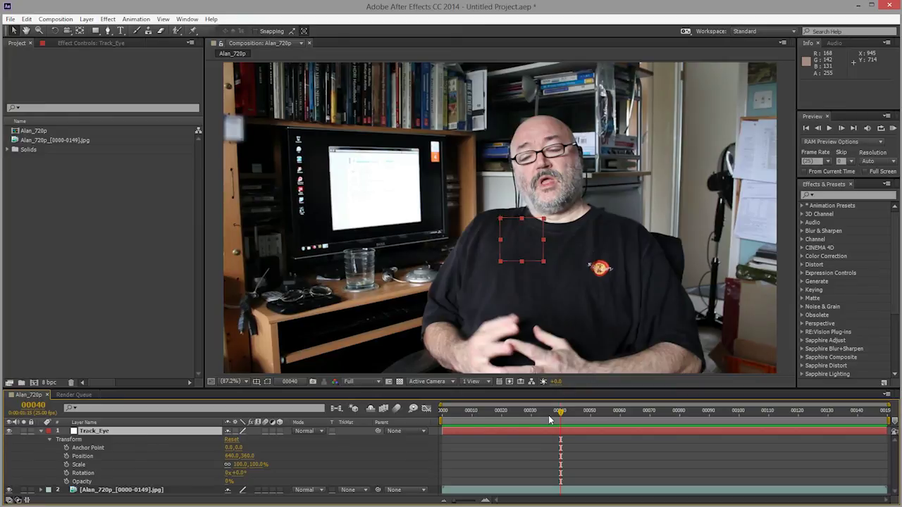
key(Home)
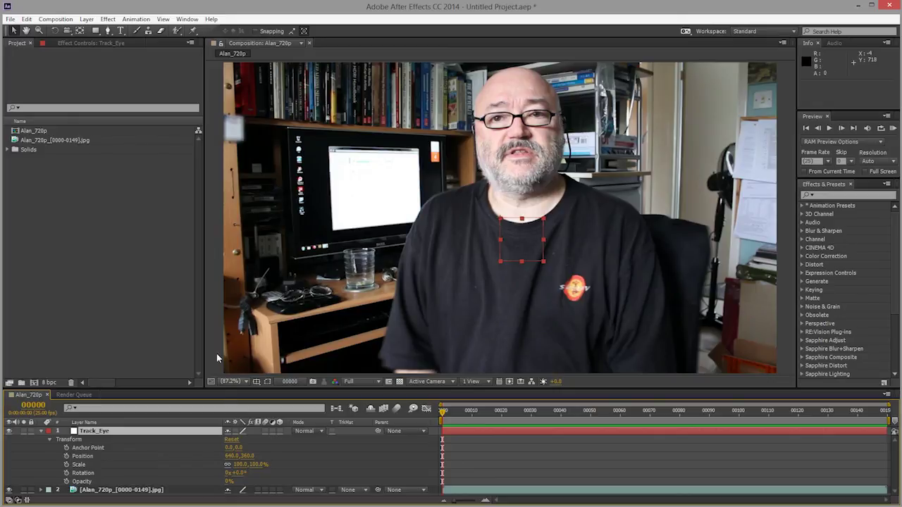
Paste the copied mocha tracking keyframes onto the Track_Eye null at frame 0 and deselect the layer
click(27, 19)
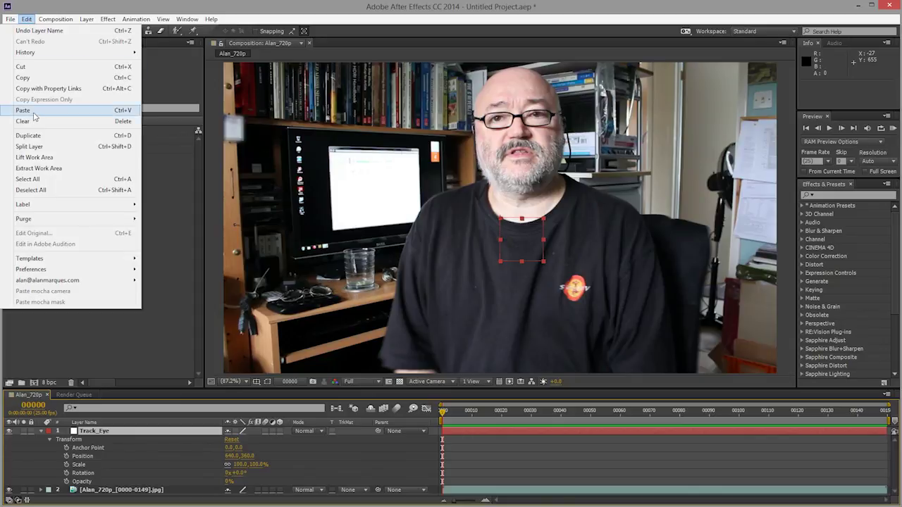
click(33, 111)
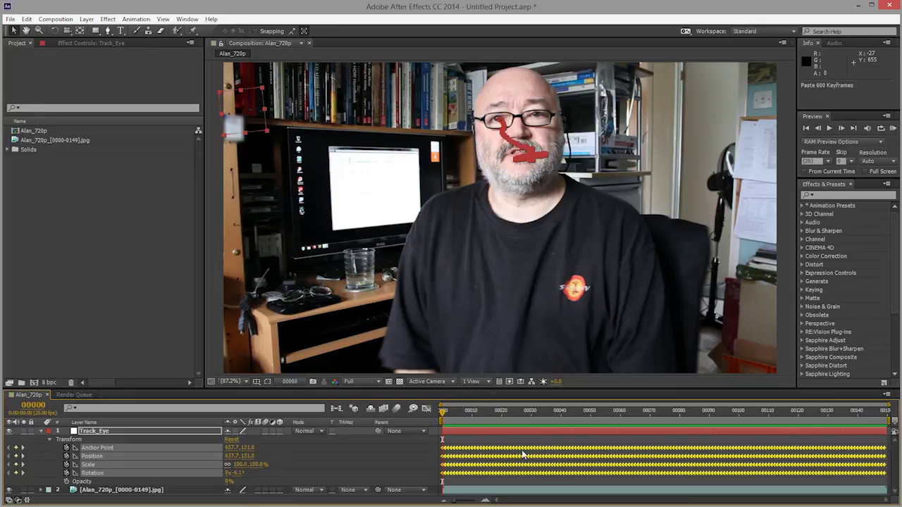
mouse_move(523, 454)
click(49, 447)
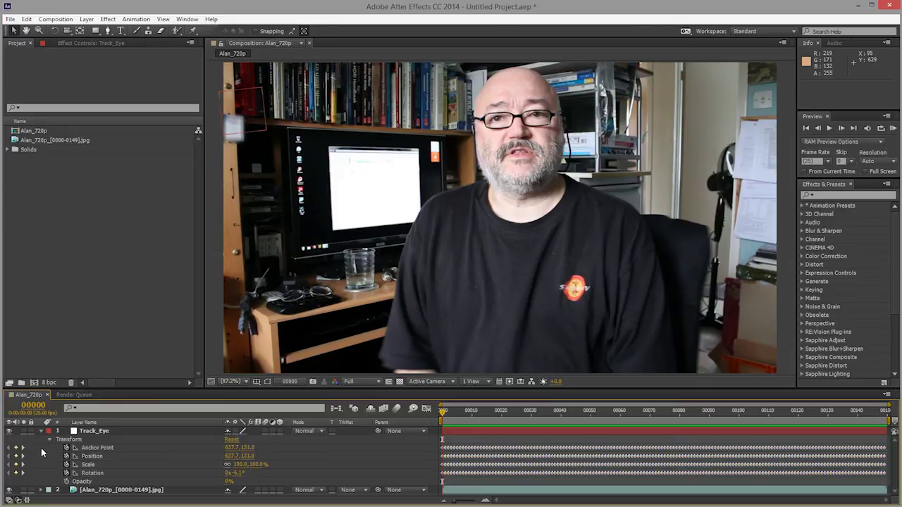
Remove all Anchor Point keyframes from the Track_Eye null and set its anchor point to 0, 0
click(97, 449)
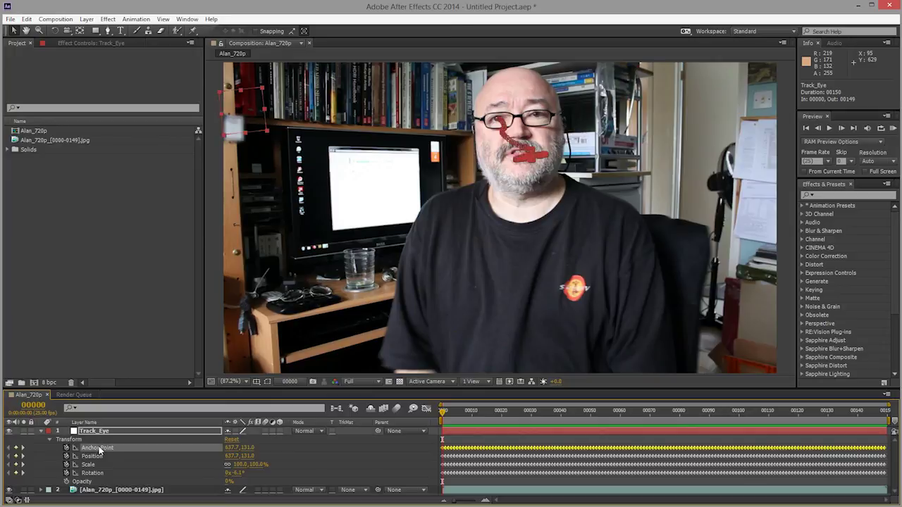
click(66, 449)
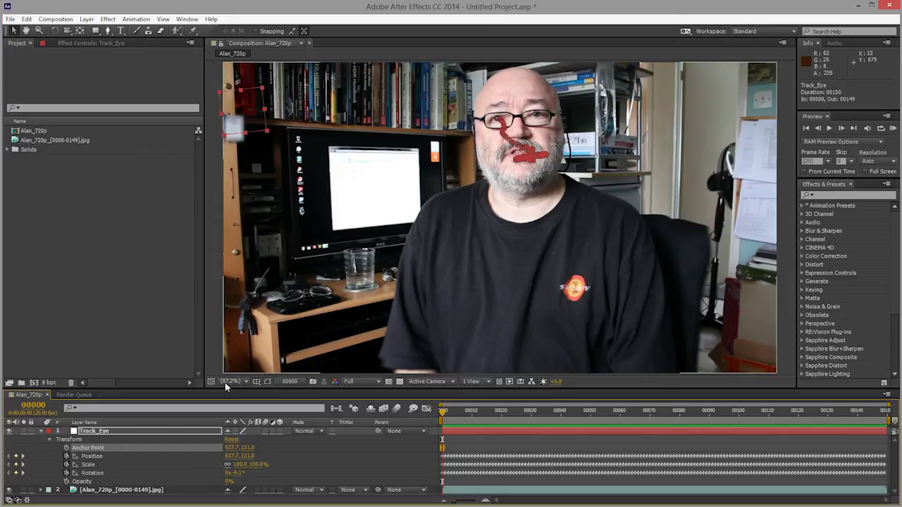
click(229, 447)
text(0)
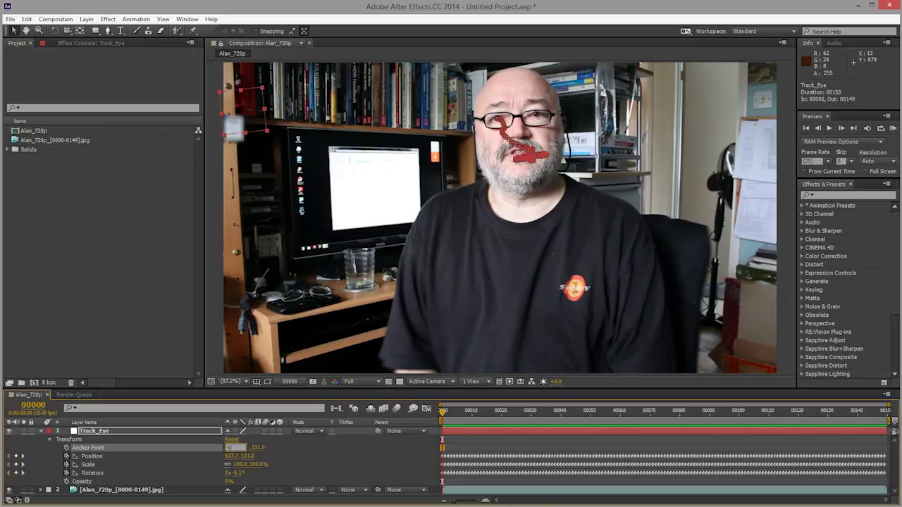
key(Return)
click(240, 448)
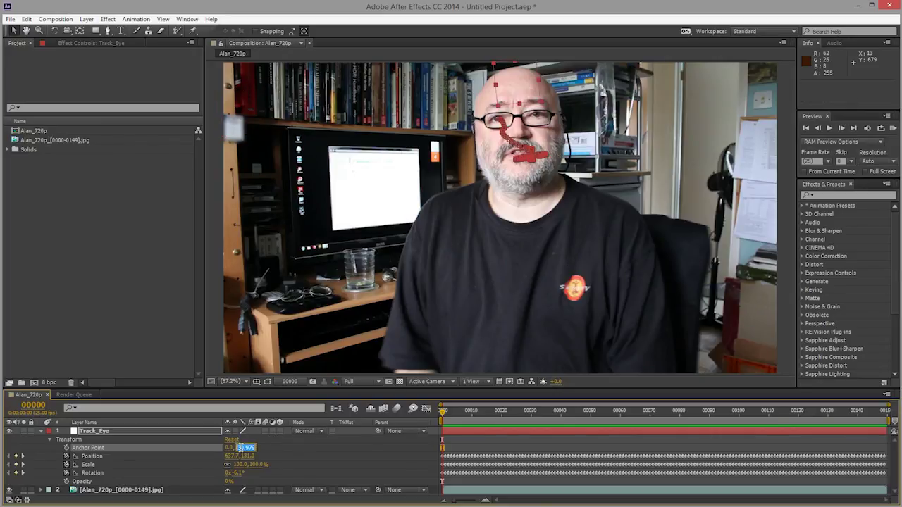
text(0)
key(Return)
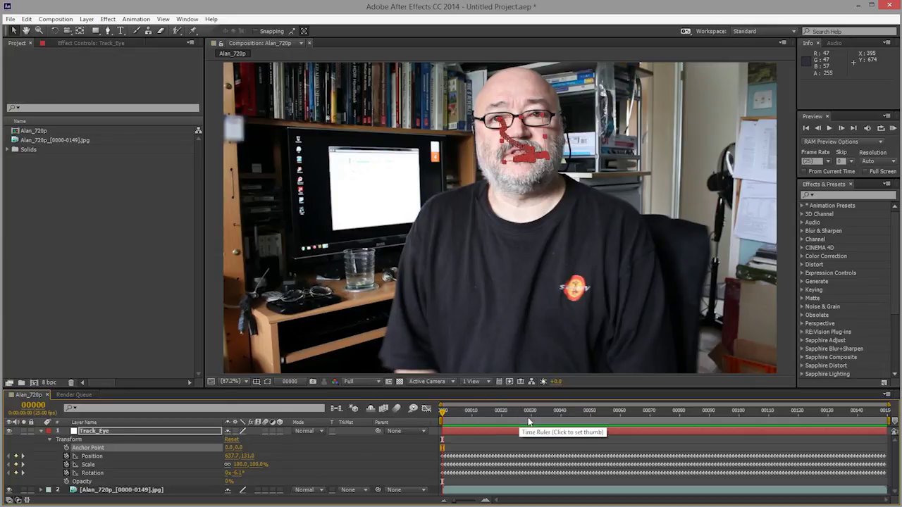
Run a RAM preview and scrub through the timeline to check how the Track_Eye null follows the eye, returning to frame 0
click(894, 131)
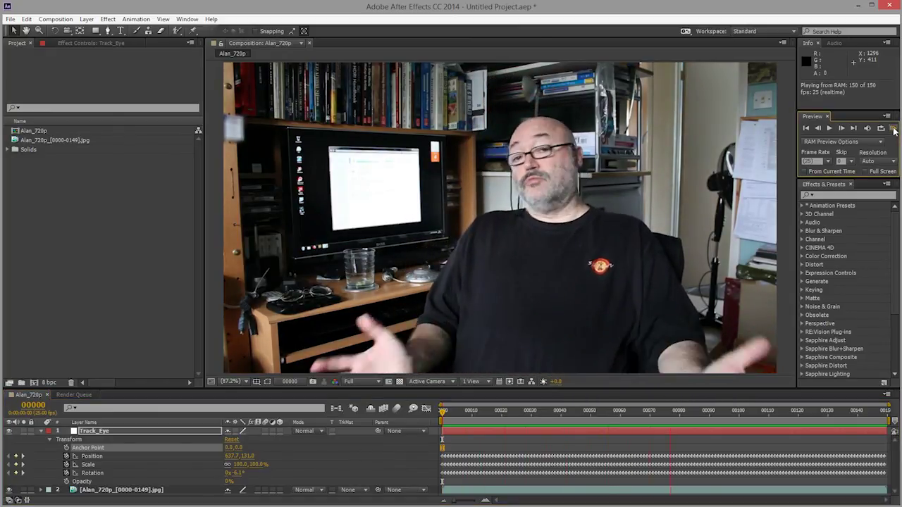
click(893, 131)
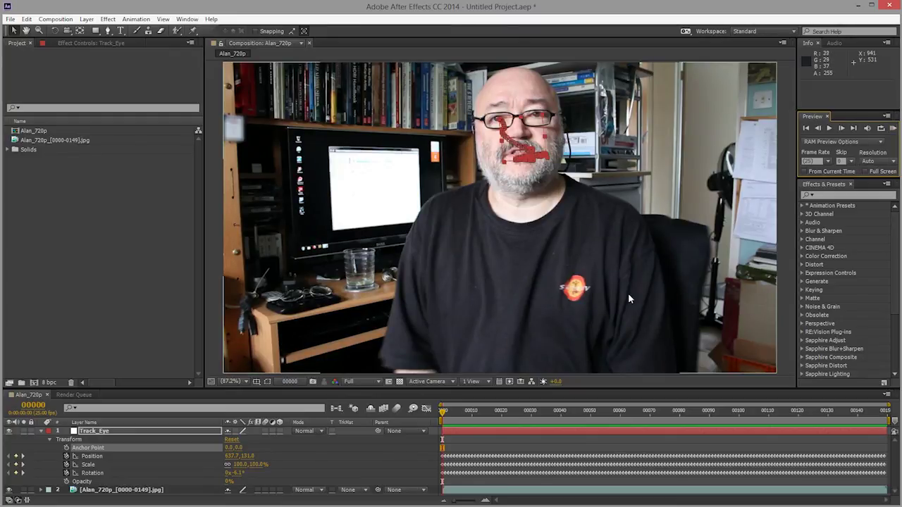
drag(442, 416, 522, 414)
drag(593, 414, 435, 425)
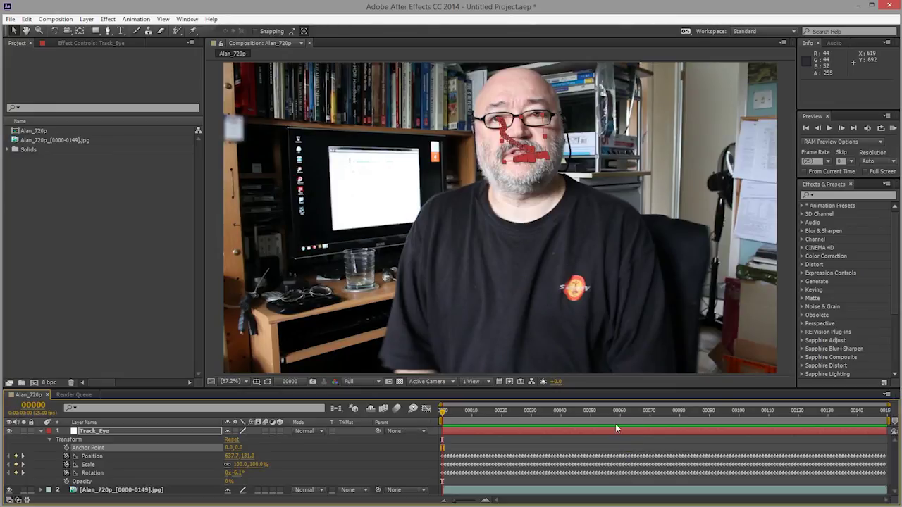
drag(446, 417, 612, 416)
drag(519, 414, 401, 413)
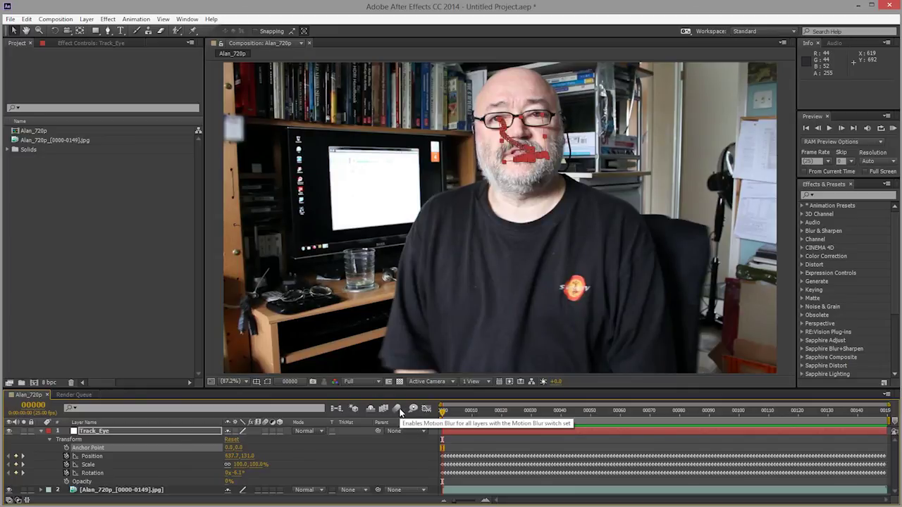